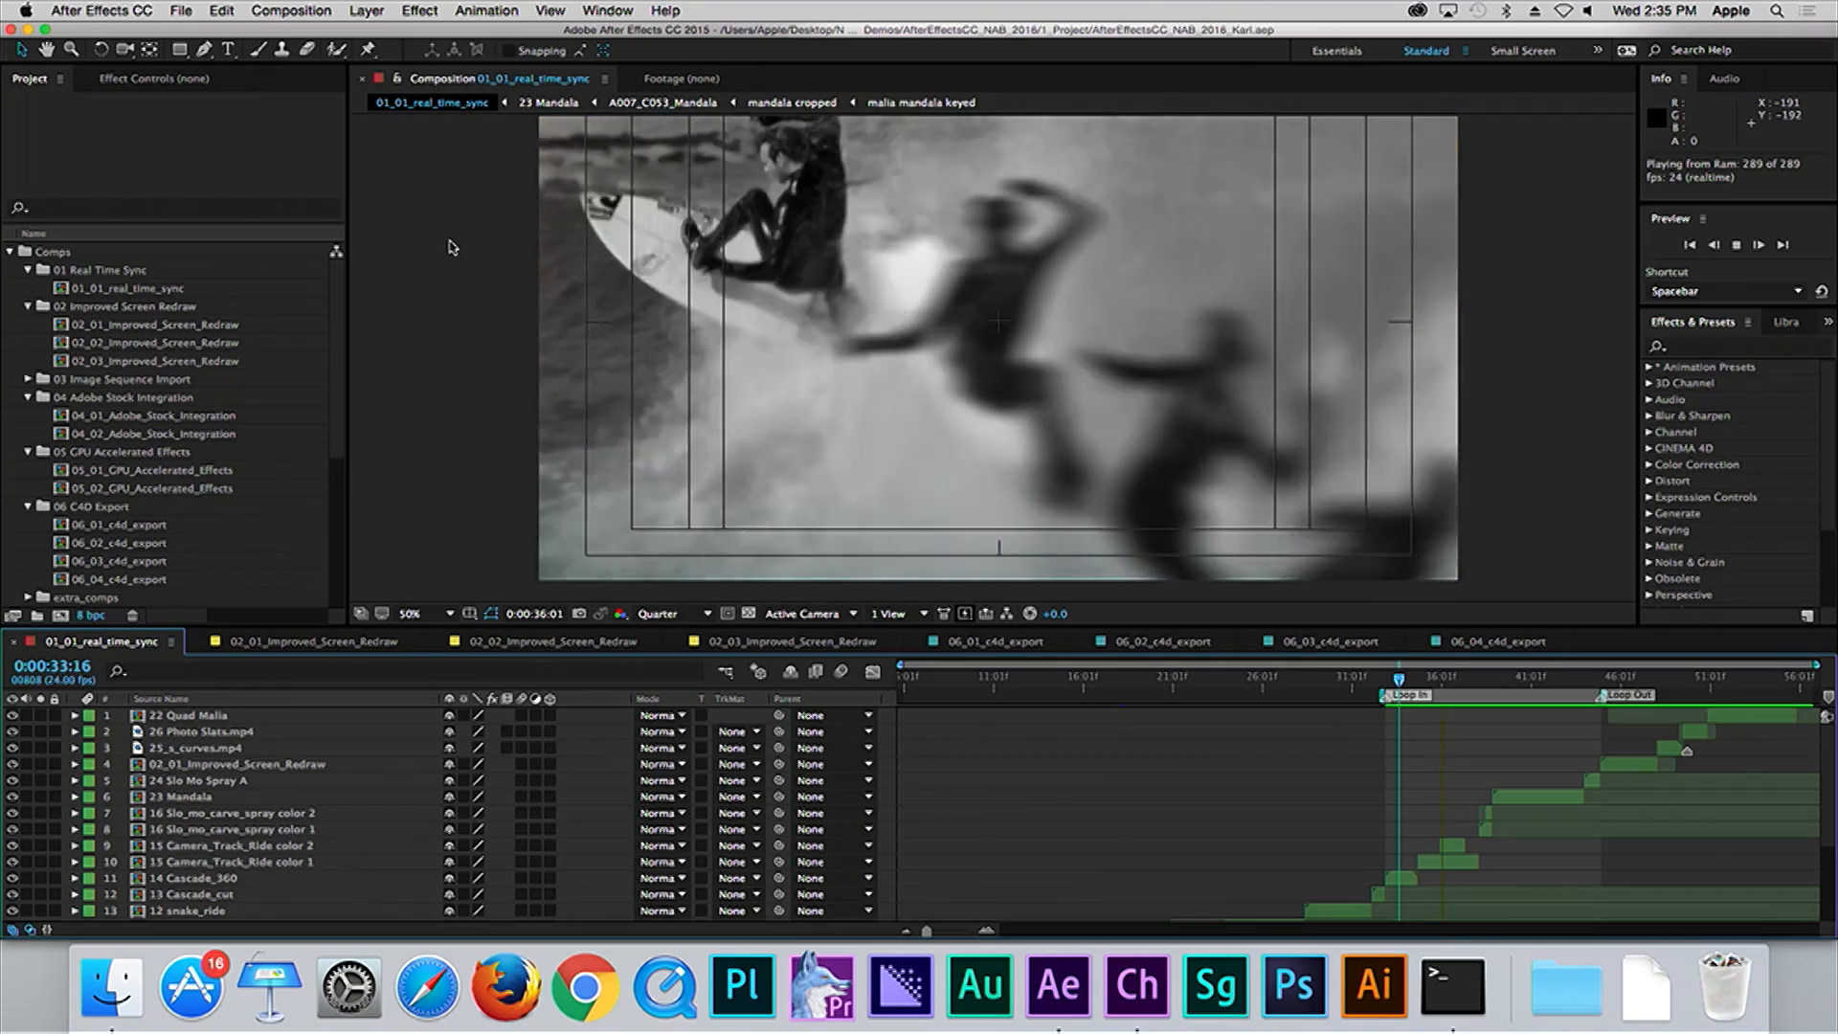
Step: Reveal the transform properties of the 23 Mandala layer during playback, then stop the preview and collapse the layer
{"action": "left_click", "coordinate": [10, 252]}
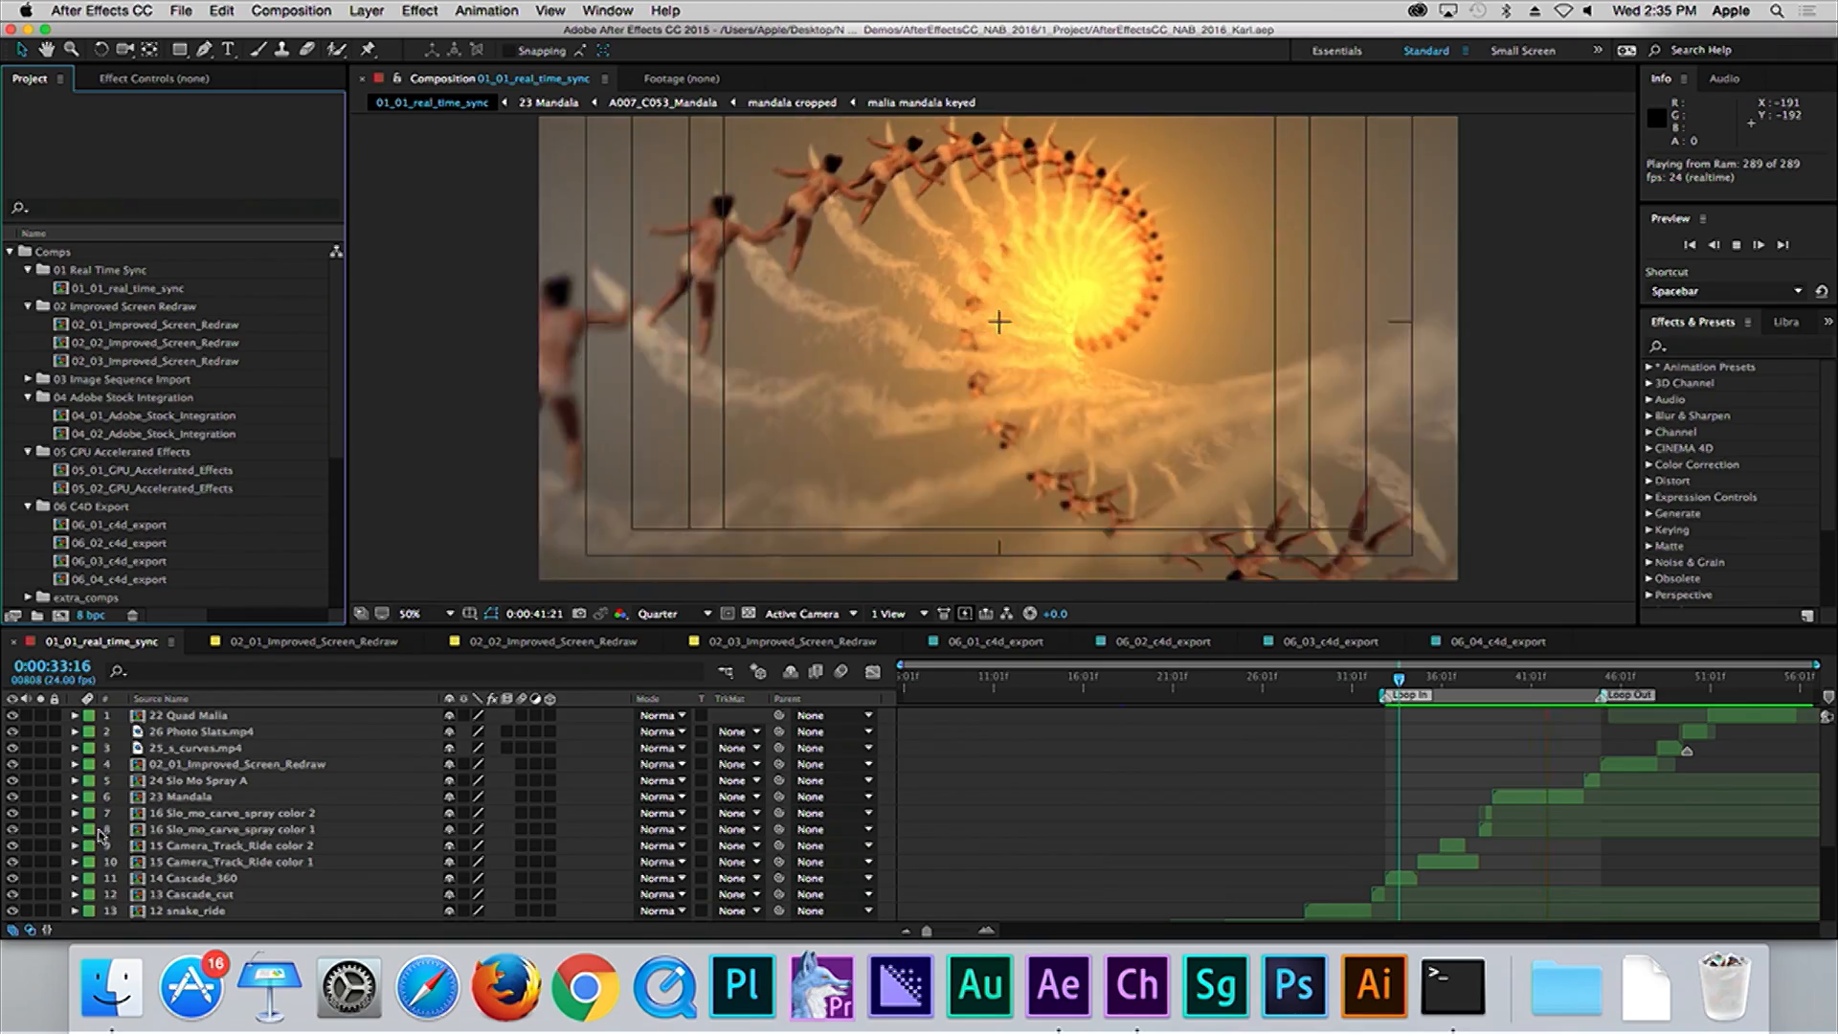
{"action": "left_click", "coordinate": [75, 797]}
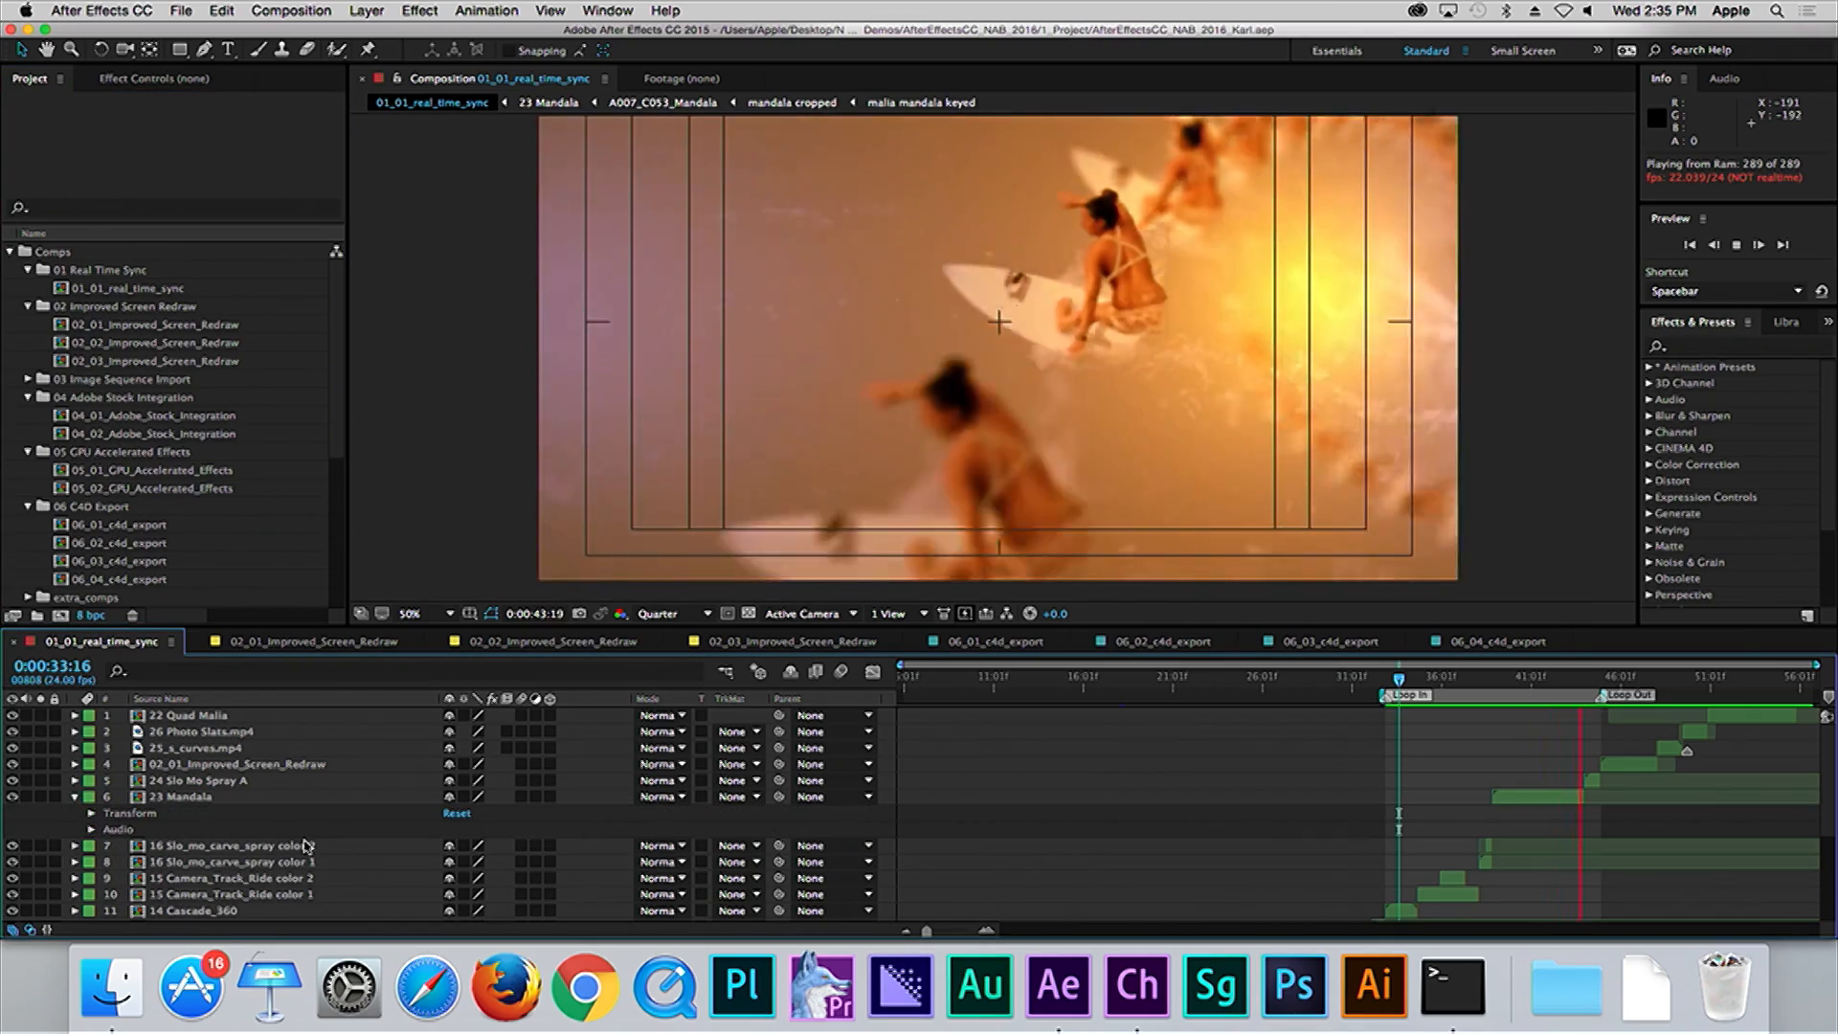
{"action": "left_click", "coordinate": [92, 814]}
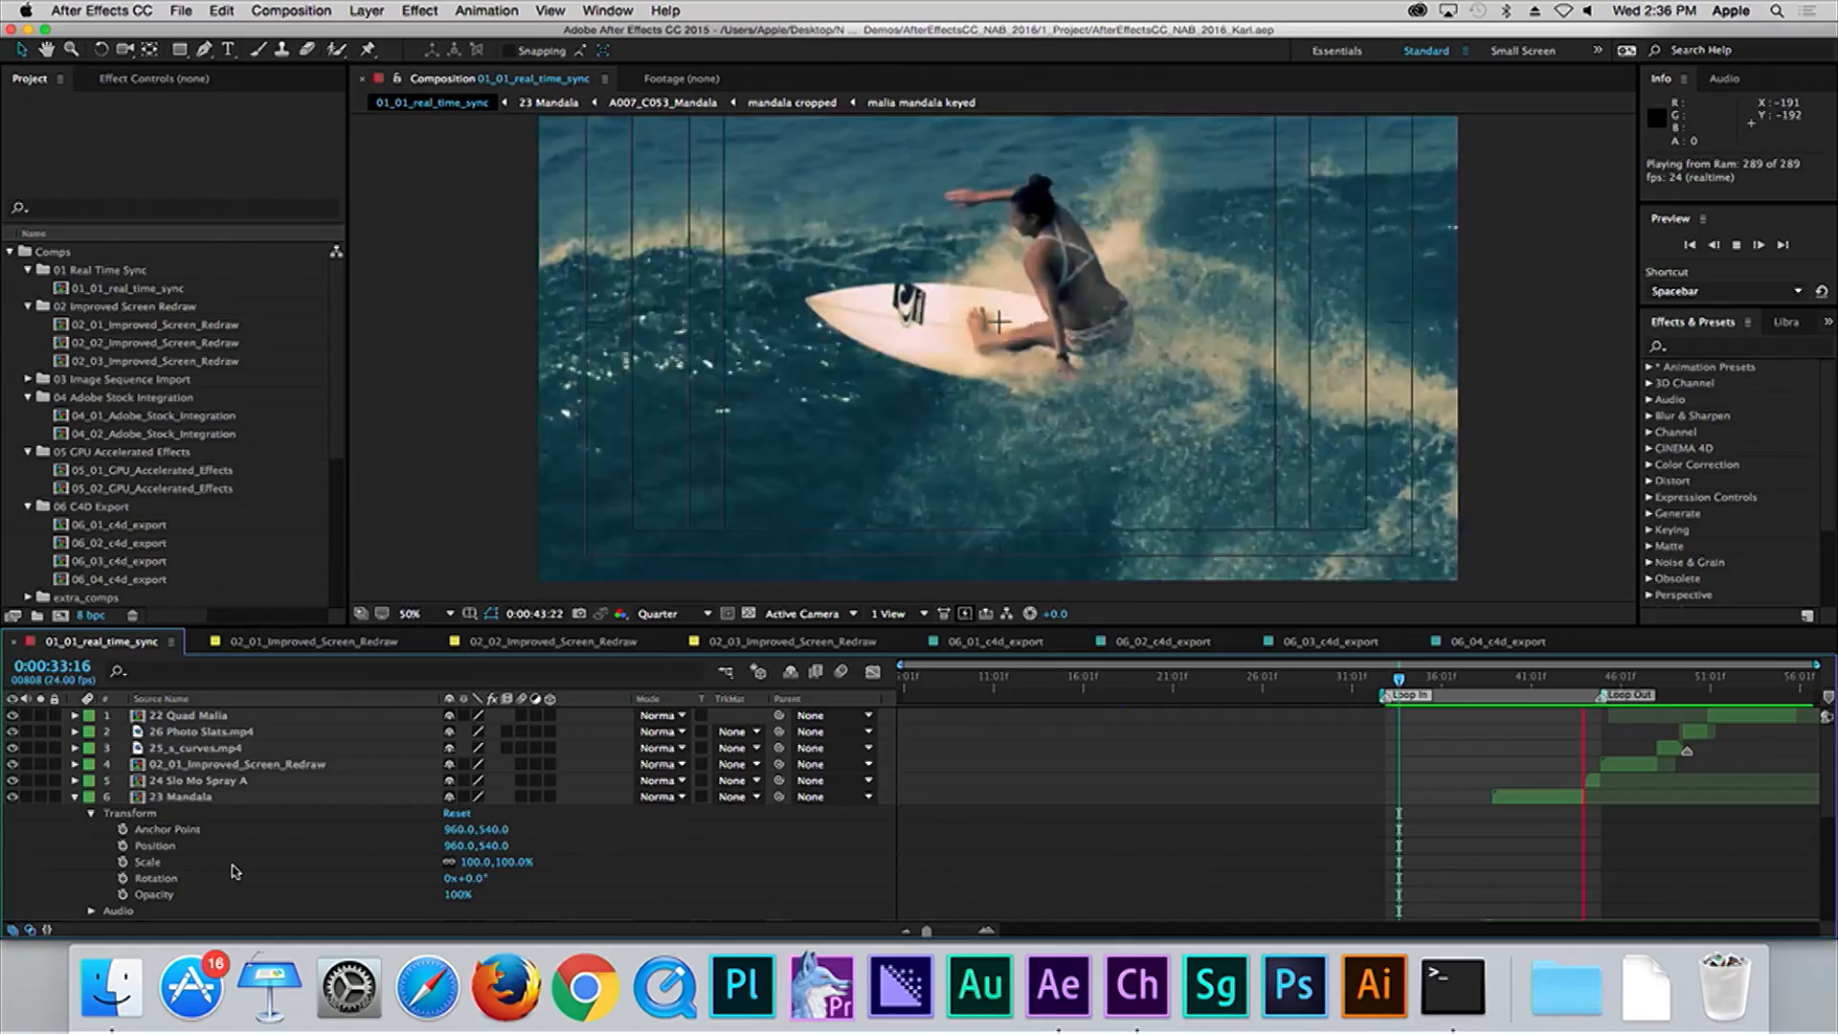
{"action": "key", "text": "XF86AudioRaiseVolume"}
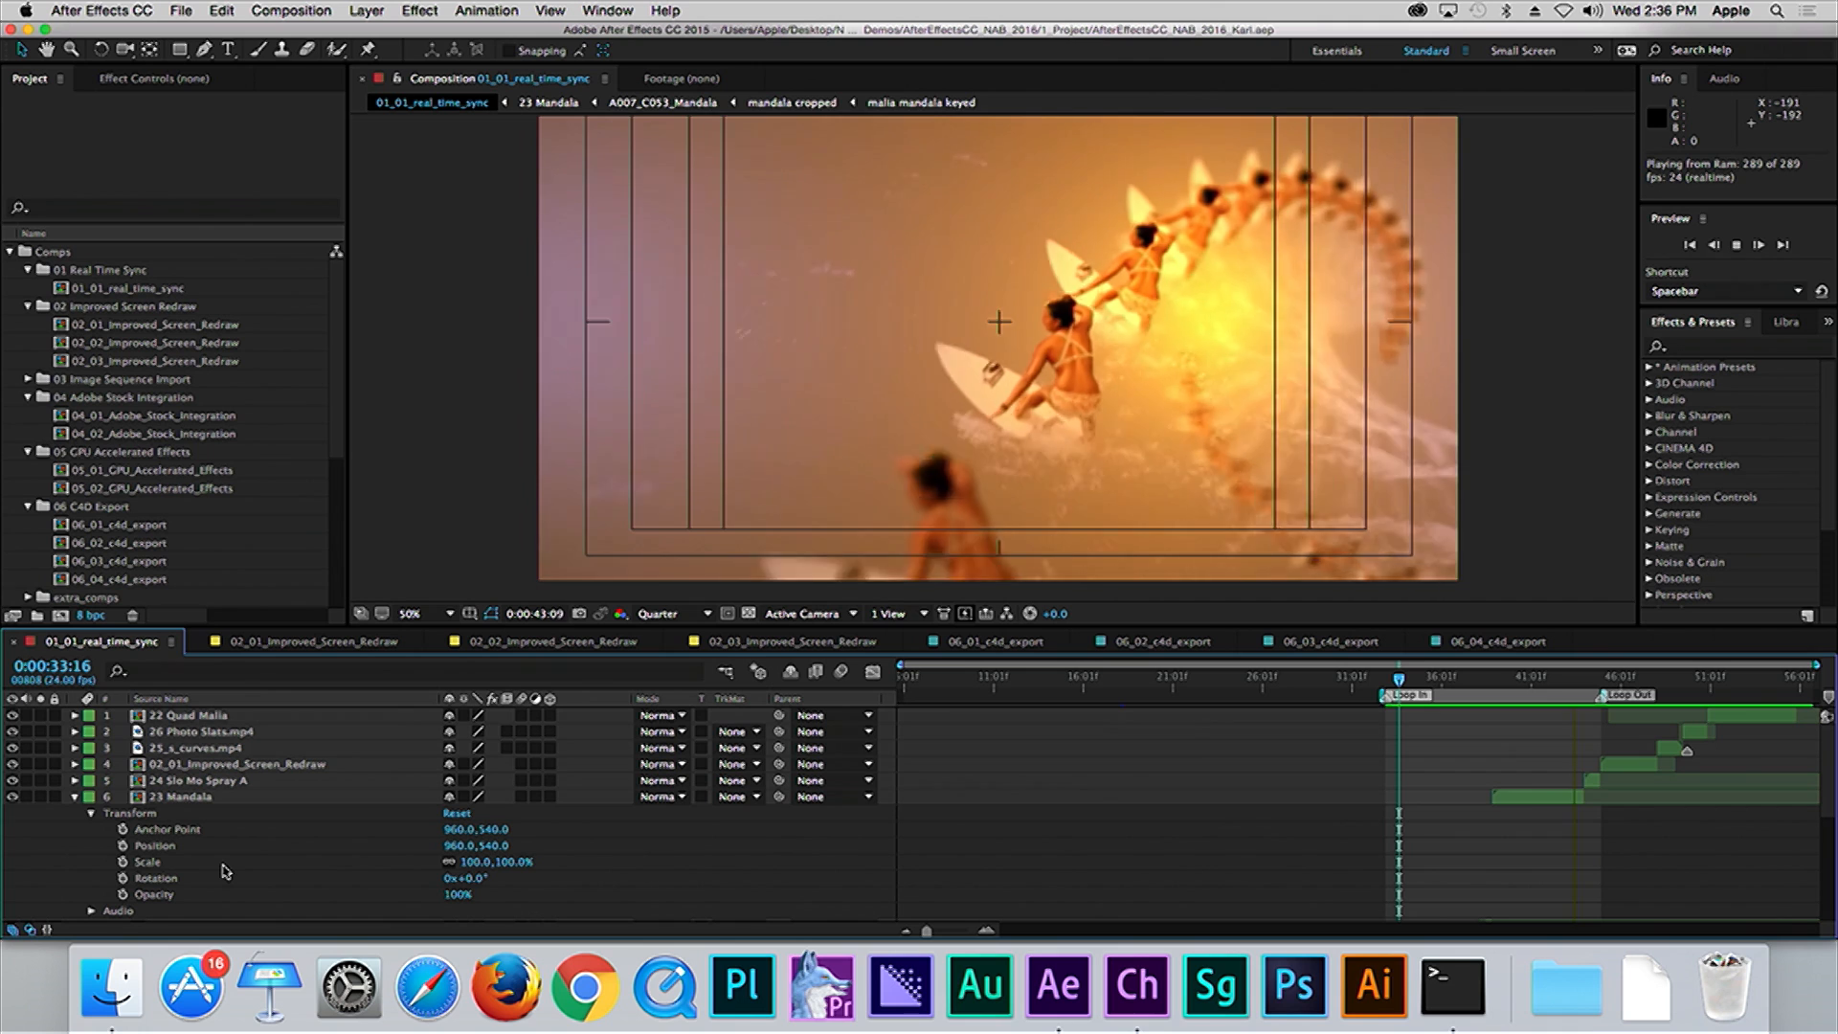
{"action": "key", "text": "space"}
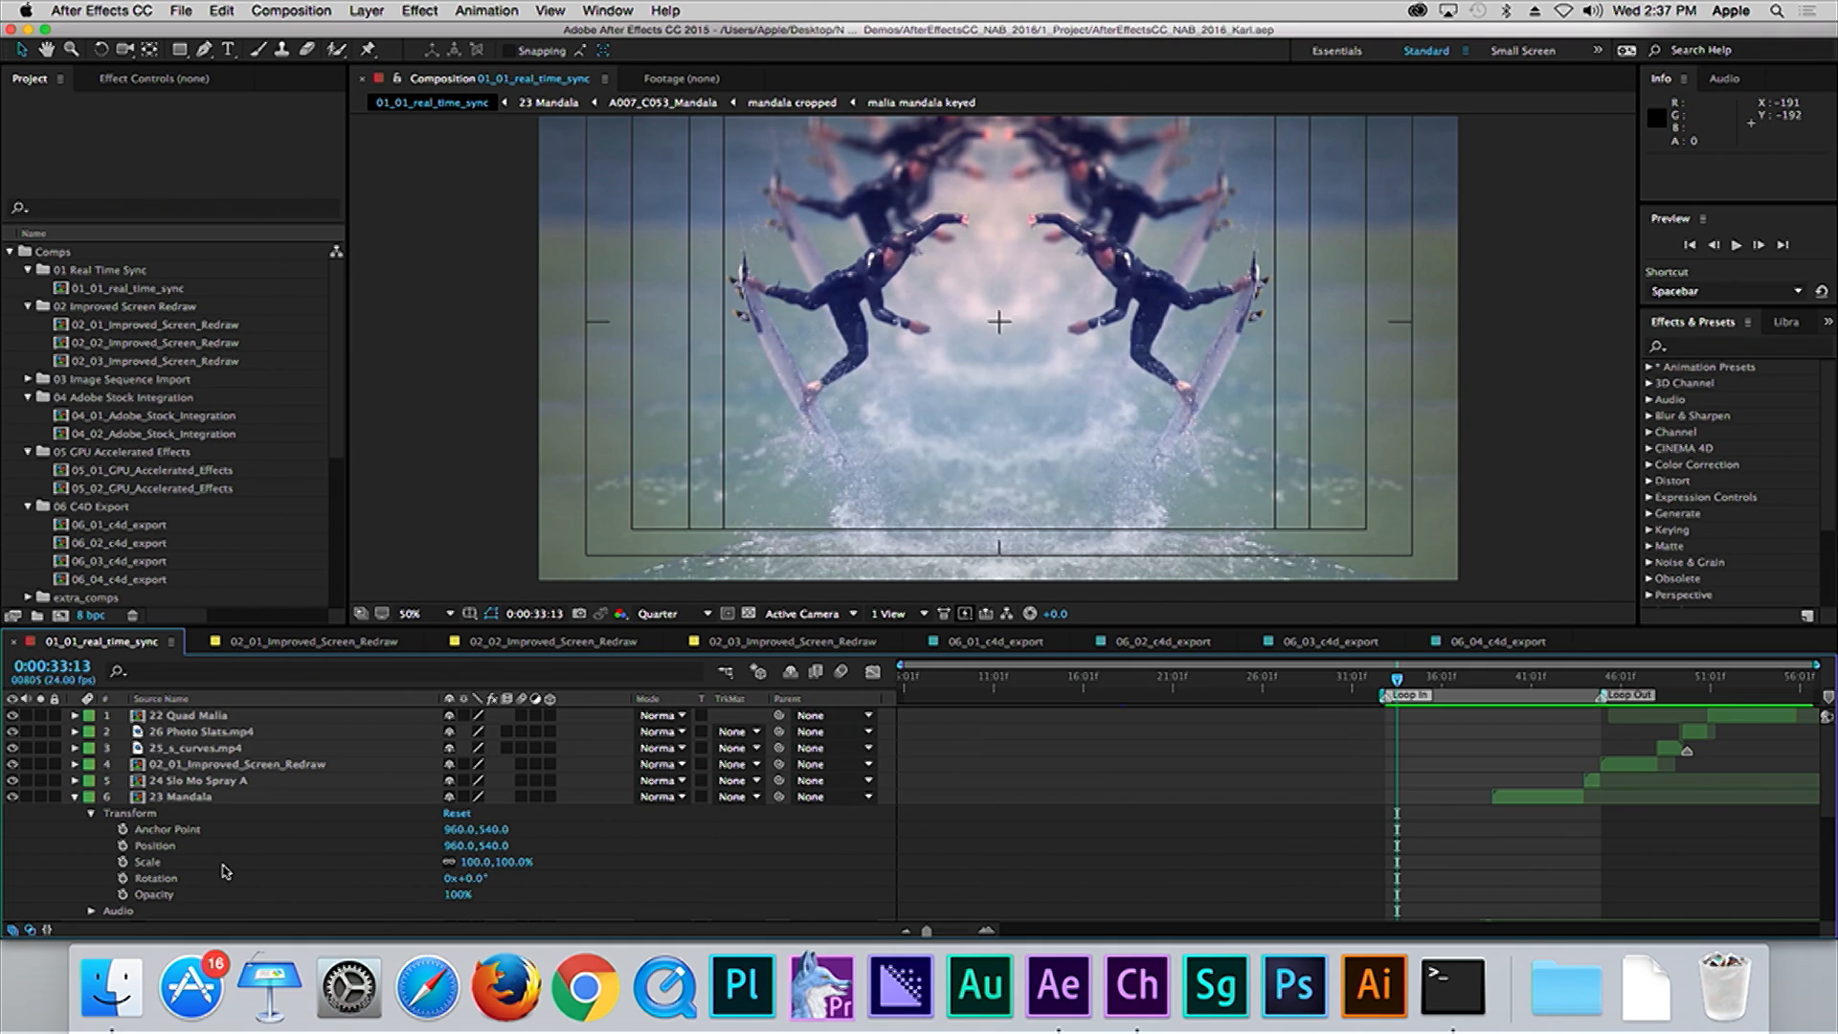
{"action": "left_click", "coordinate": [76, 797]}
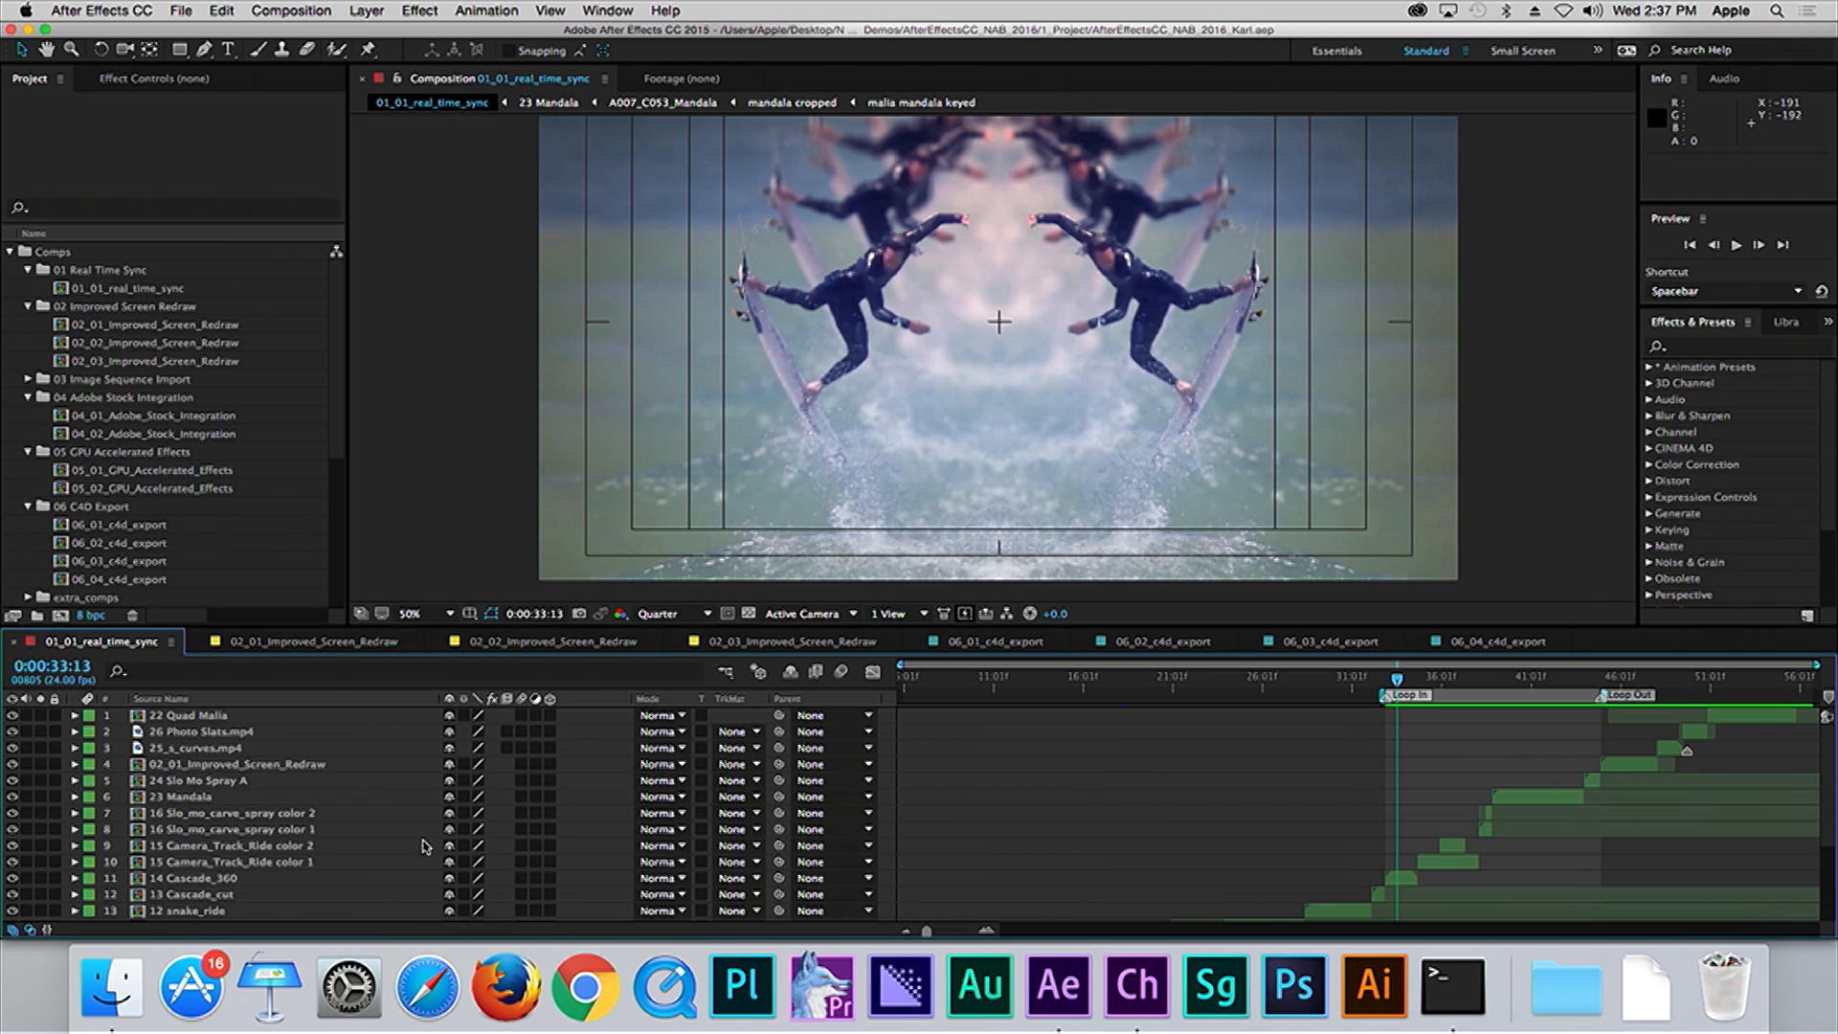
Step: Move the current time to 0:00:39:14 and play a short preview of the 01_01_real_time_sync composition
{"action": "scroll", "coordinate": [413, 837], "scroll_direction": "down", "scroll_amount": 4}
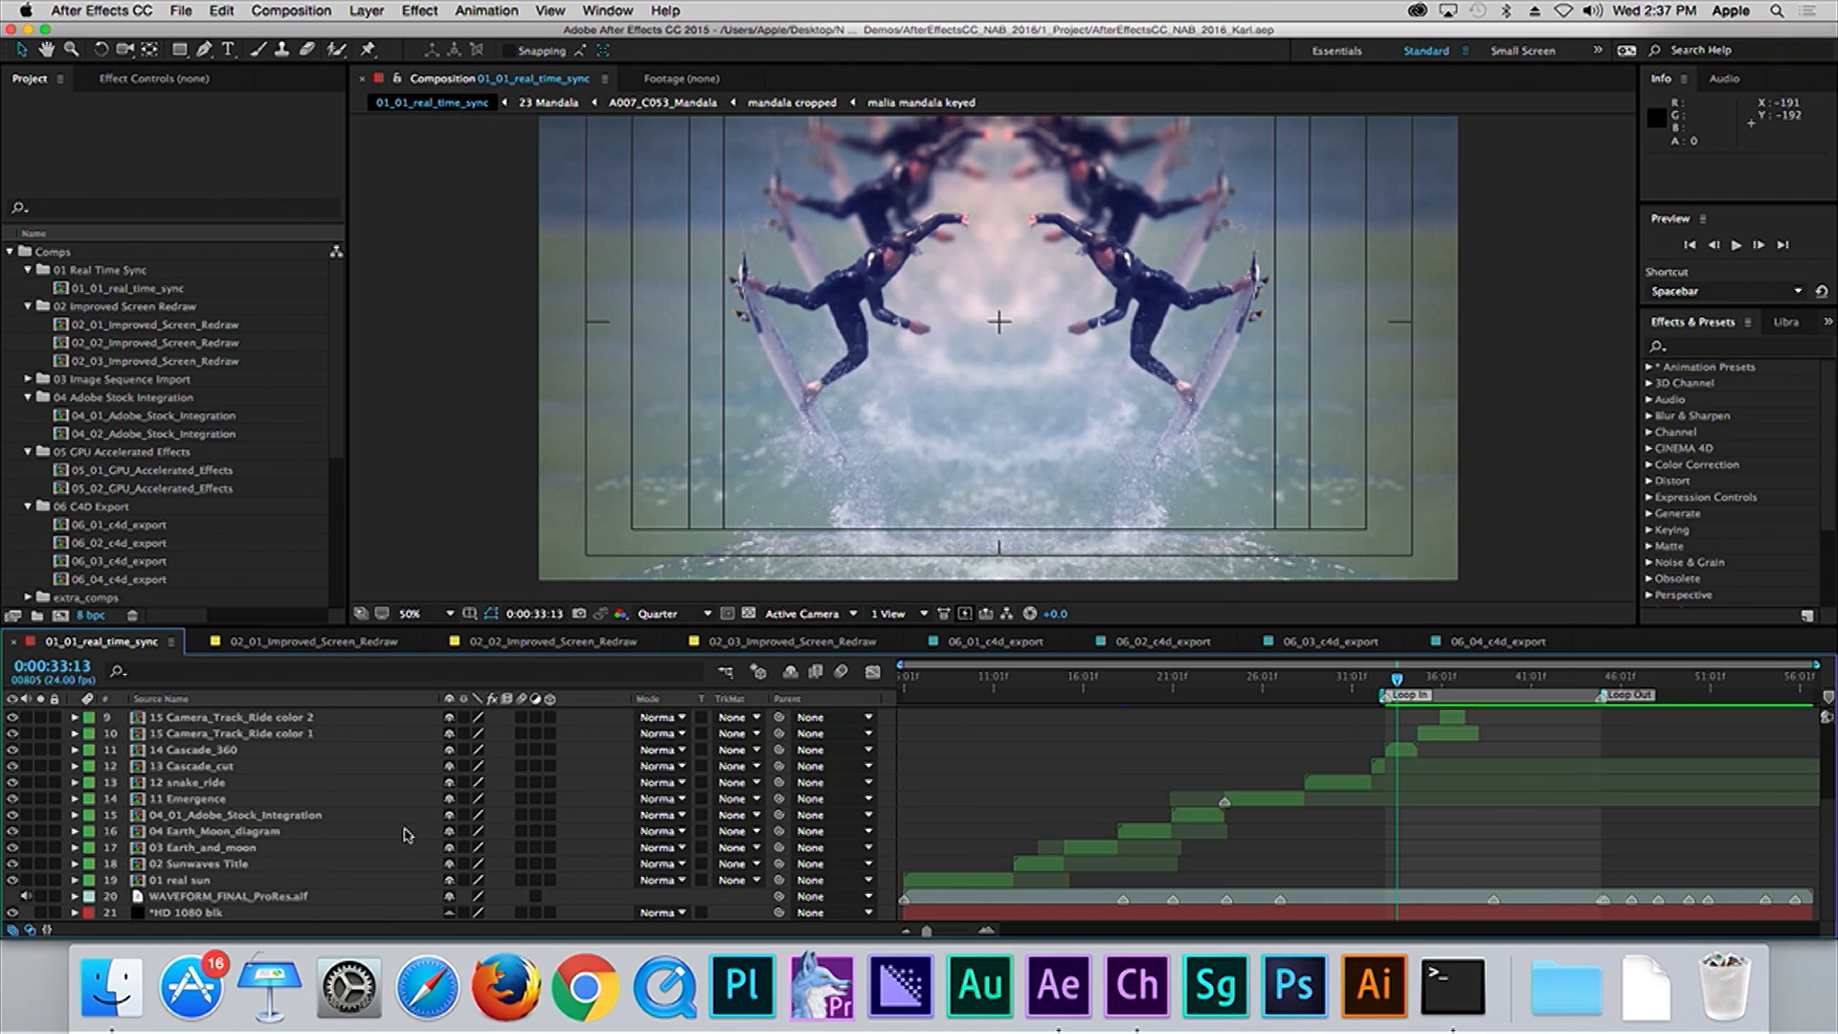
{"action": "scroll", "coordinate": [413, 837], "scroll_direction": "up", "scroll_amount": 3}
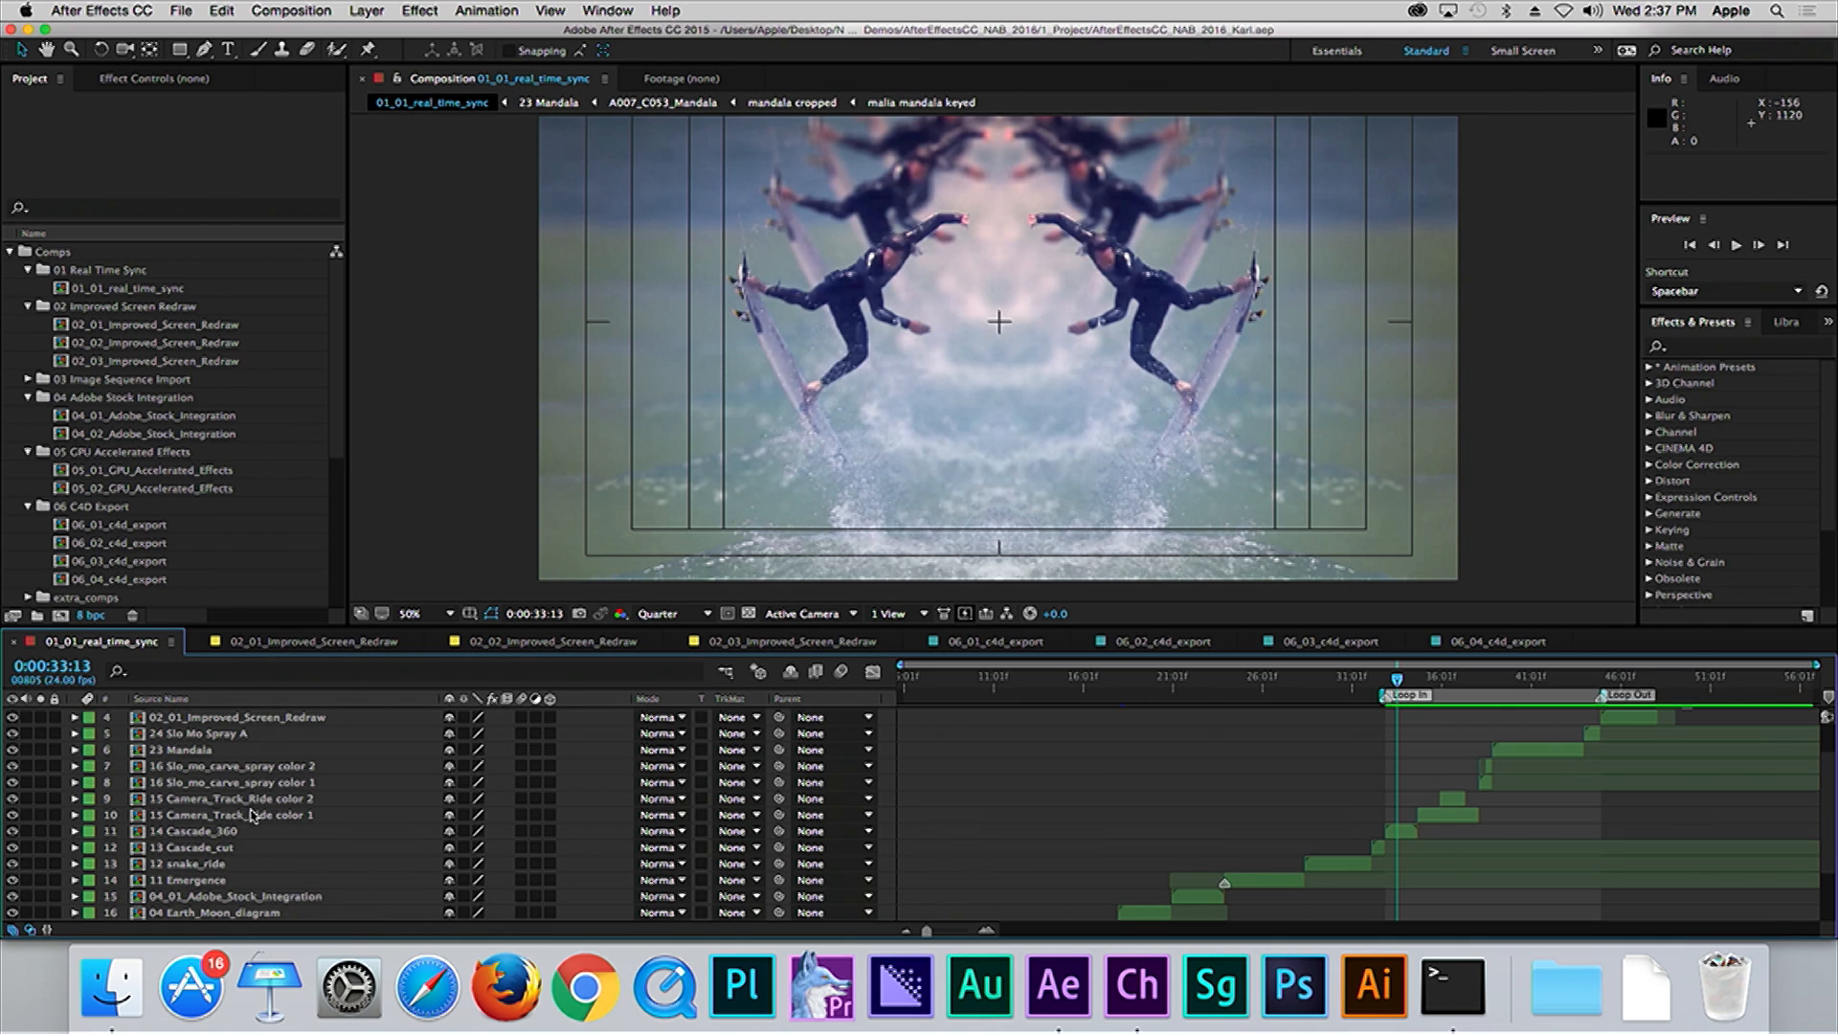
{"action": "scroll", "coordinate": [199, 796], "scroll_direction": "up", "scroll_amount": 2}
{"action": "scroll", "coordinate": [199, 796], "scroll_direction": "down", "scroll_amount": 5}
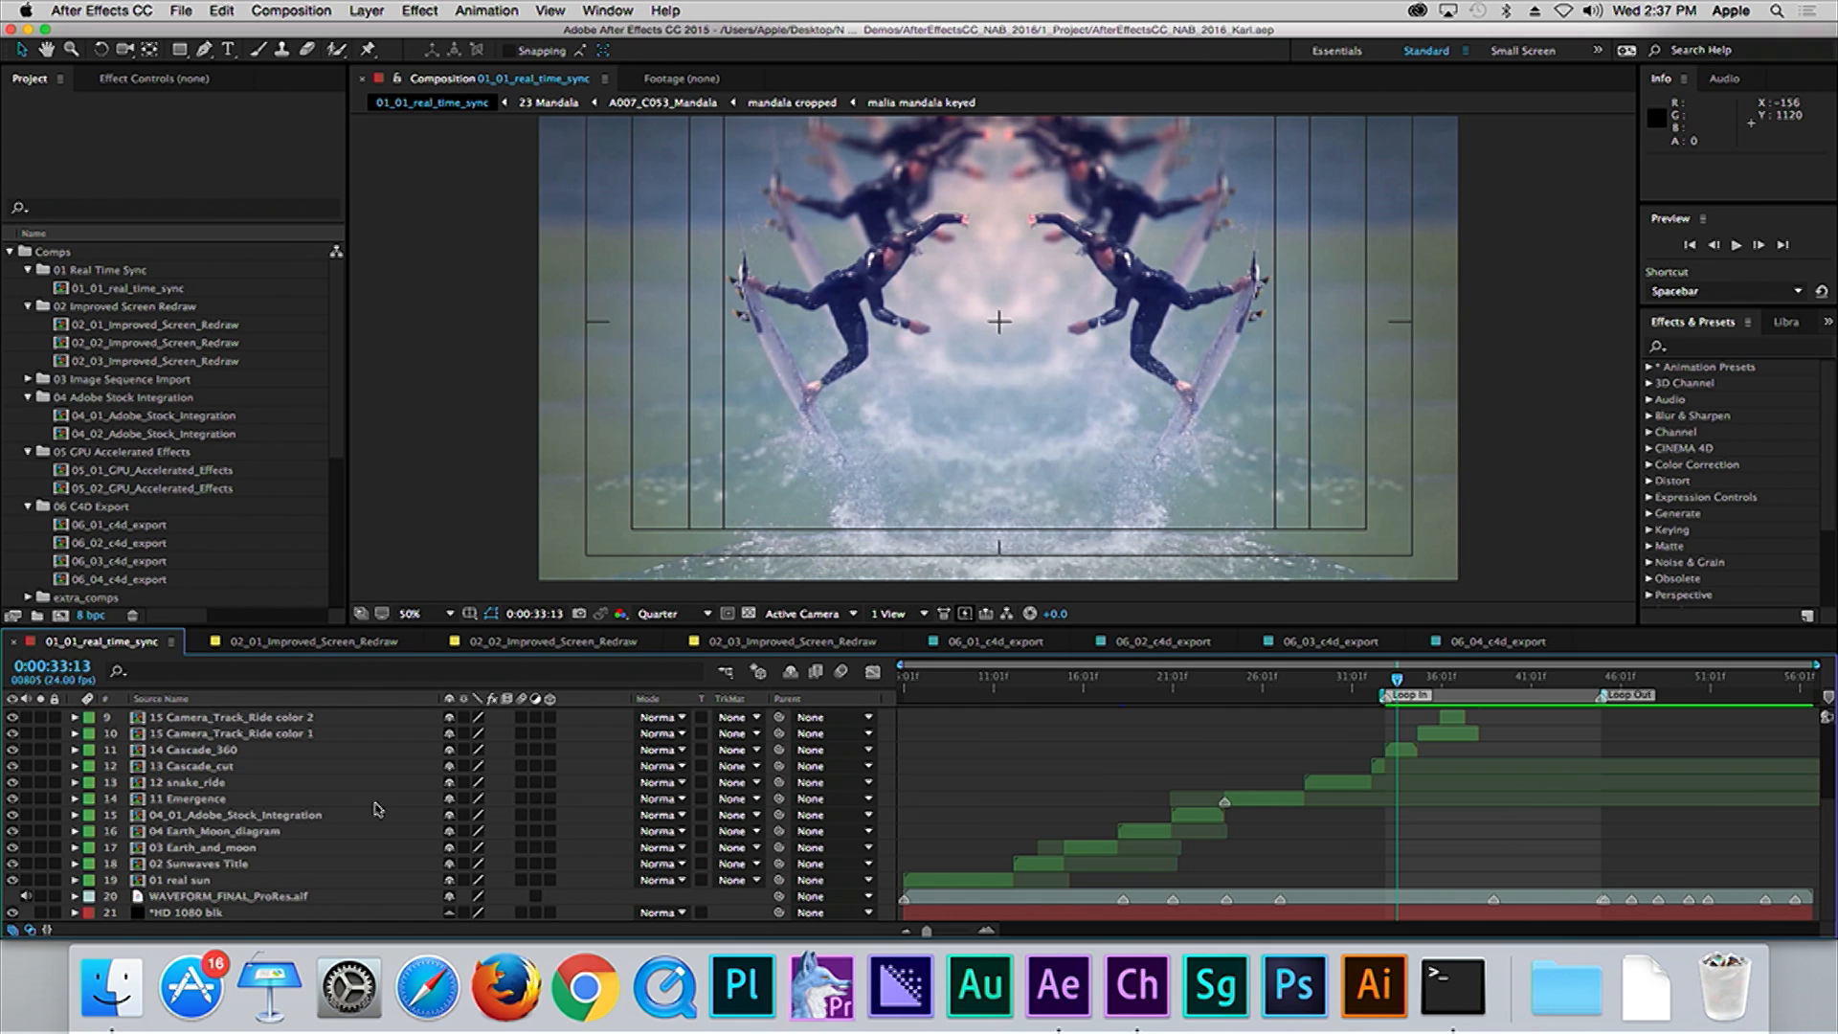
{"action": "key", "text": "XF86AudioMute"}
{"action": "mouse_move", "coordinate": [1517, 682]}
{"action": "left_mouse_down"}
{"action": "mouse_move", "coordinate": [1541, 683]}
{"action": "mouse_move", "coordinate": [1504, 687]}
{"action": "left_mouse_up"}
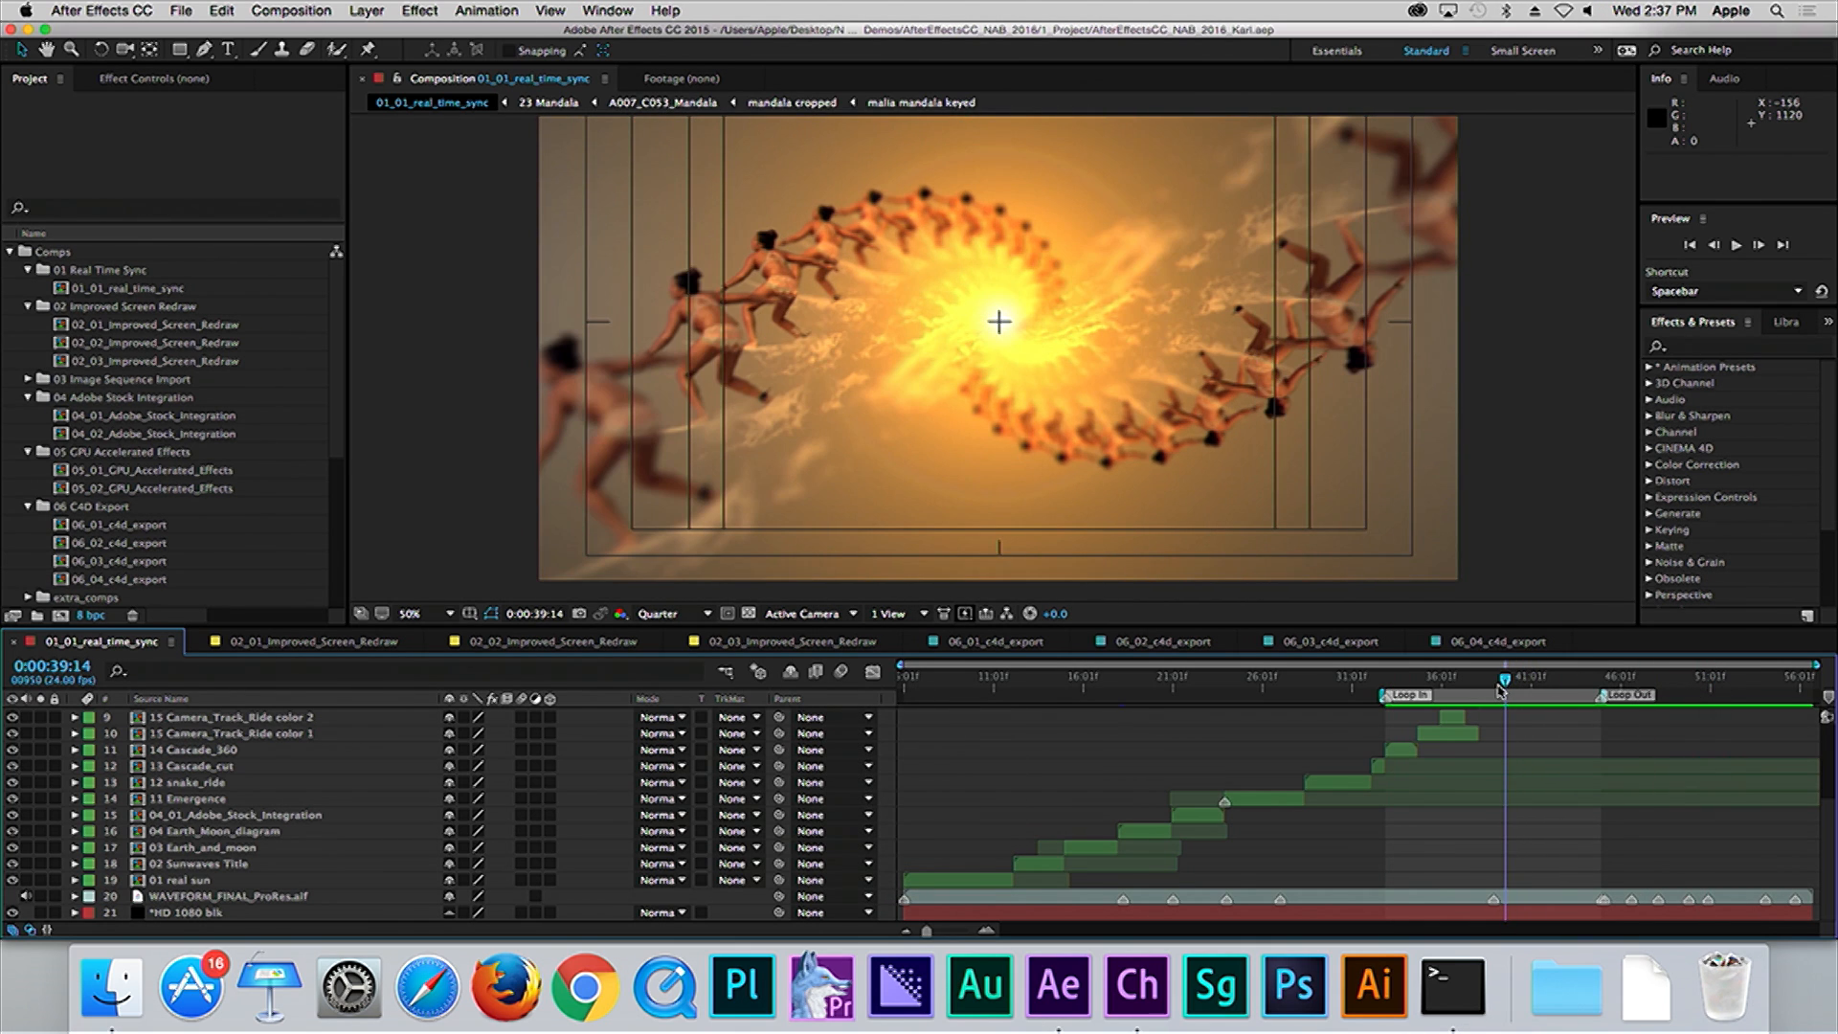
{"action": "key", "text": "XF86AudioMute"}
{"action": "key", "text": "space"}
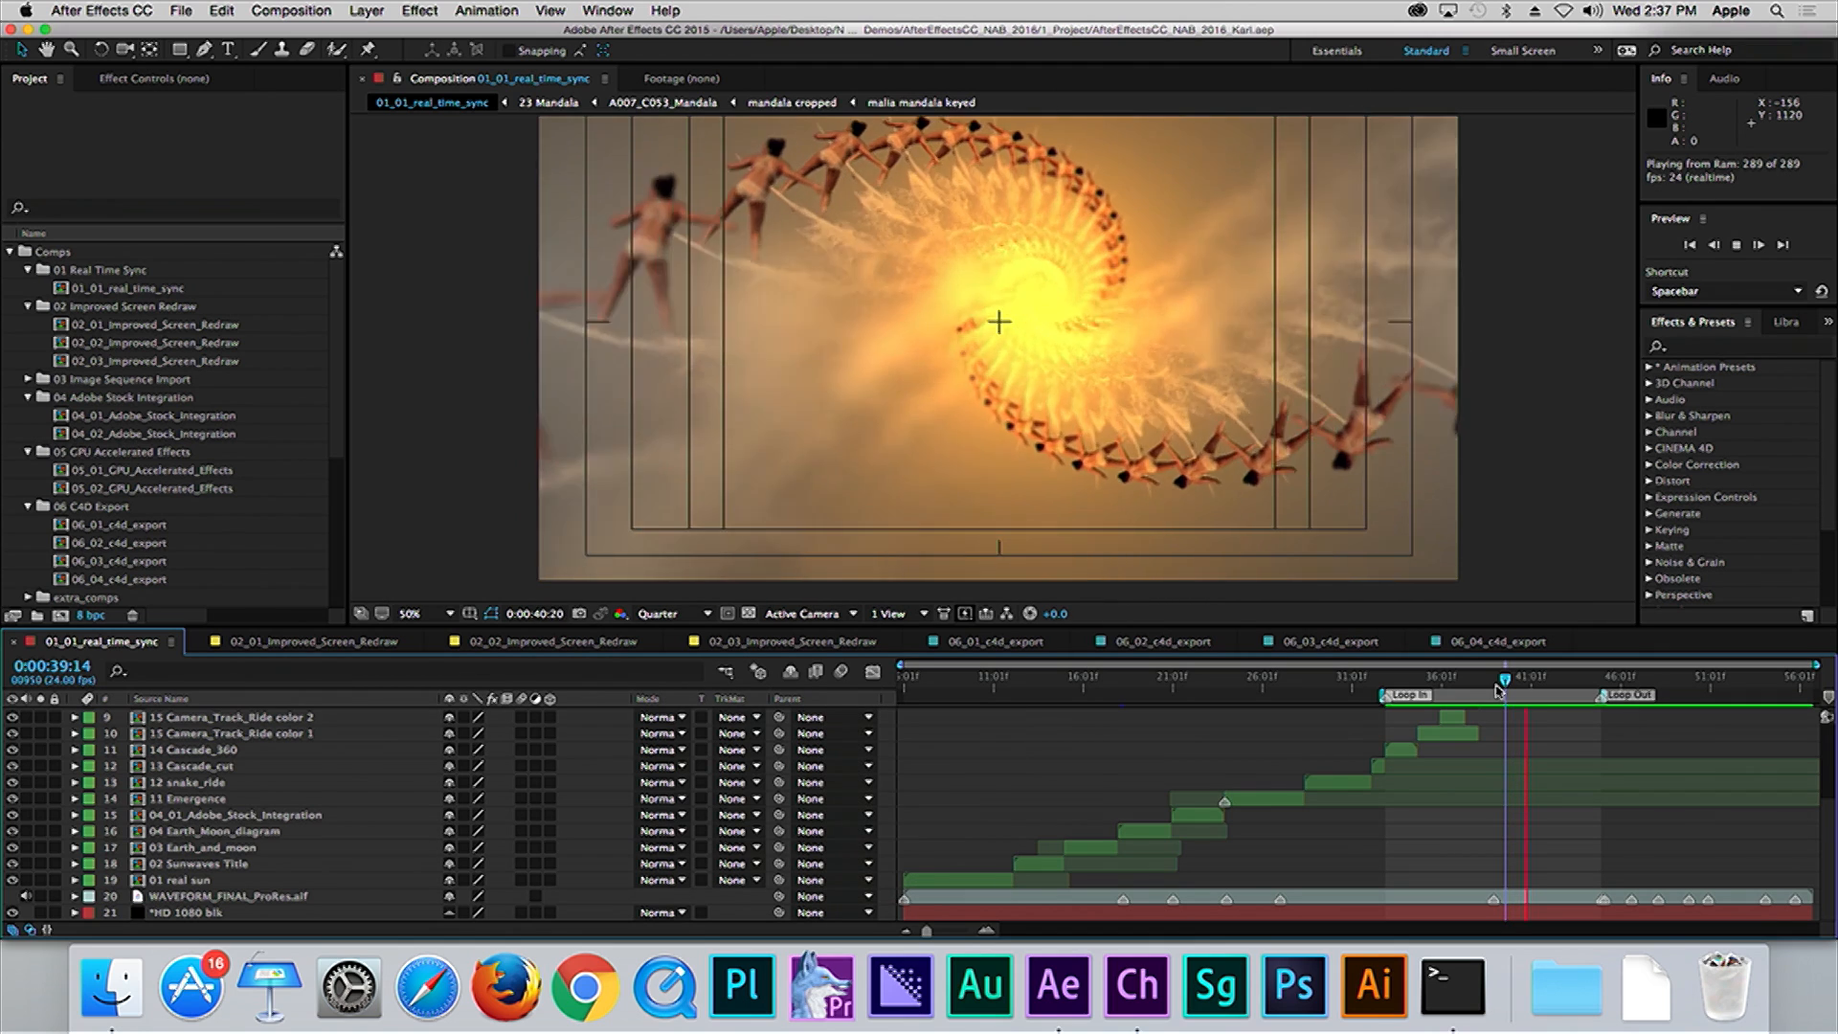
{"action": "key", "text": "space"}
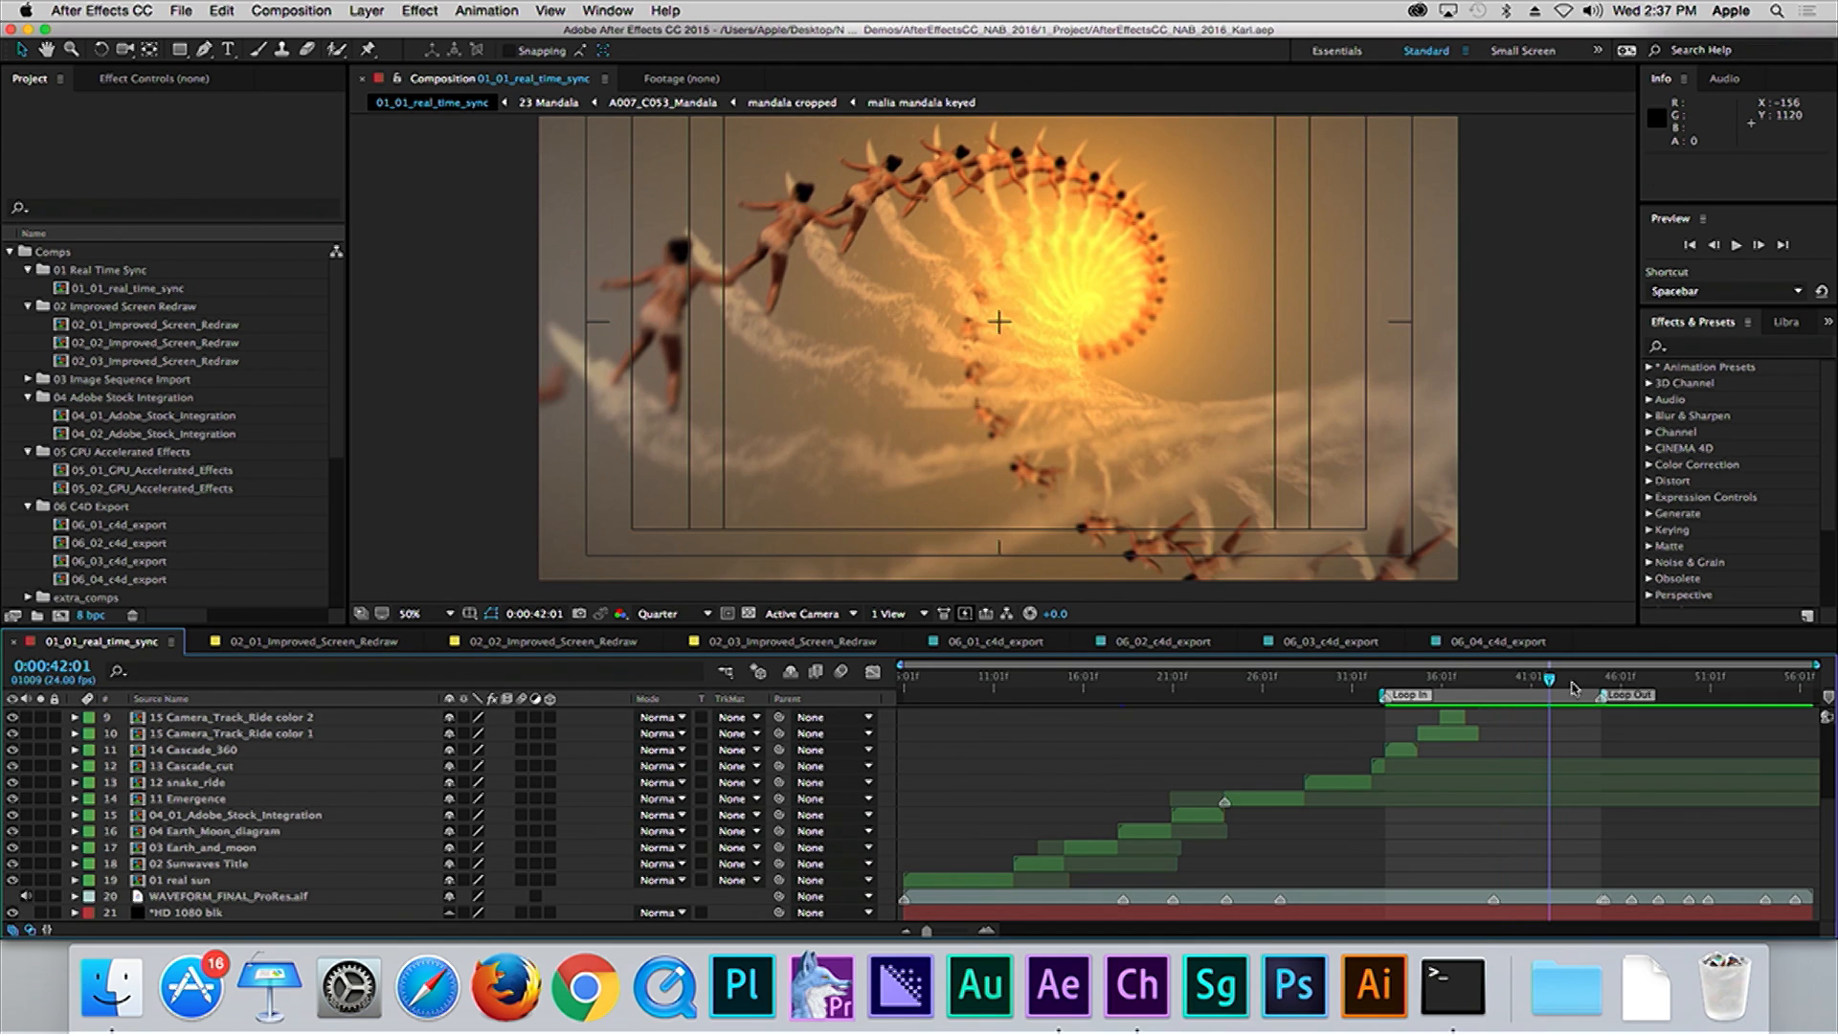
Step: Enlarge the Preview panel until its range, play-from and stop options show, and play the composition briefly
{"action": "left_click_drag", "start_coordinate": [1736, 305], "coordinate": [1751, 398]}
{"action": "key", "text": "XF86AudioMute"}
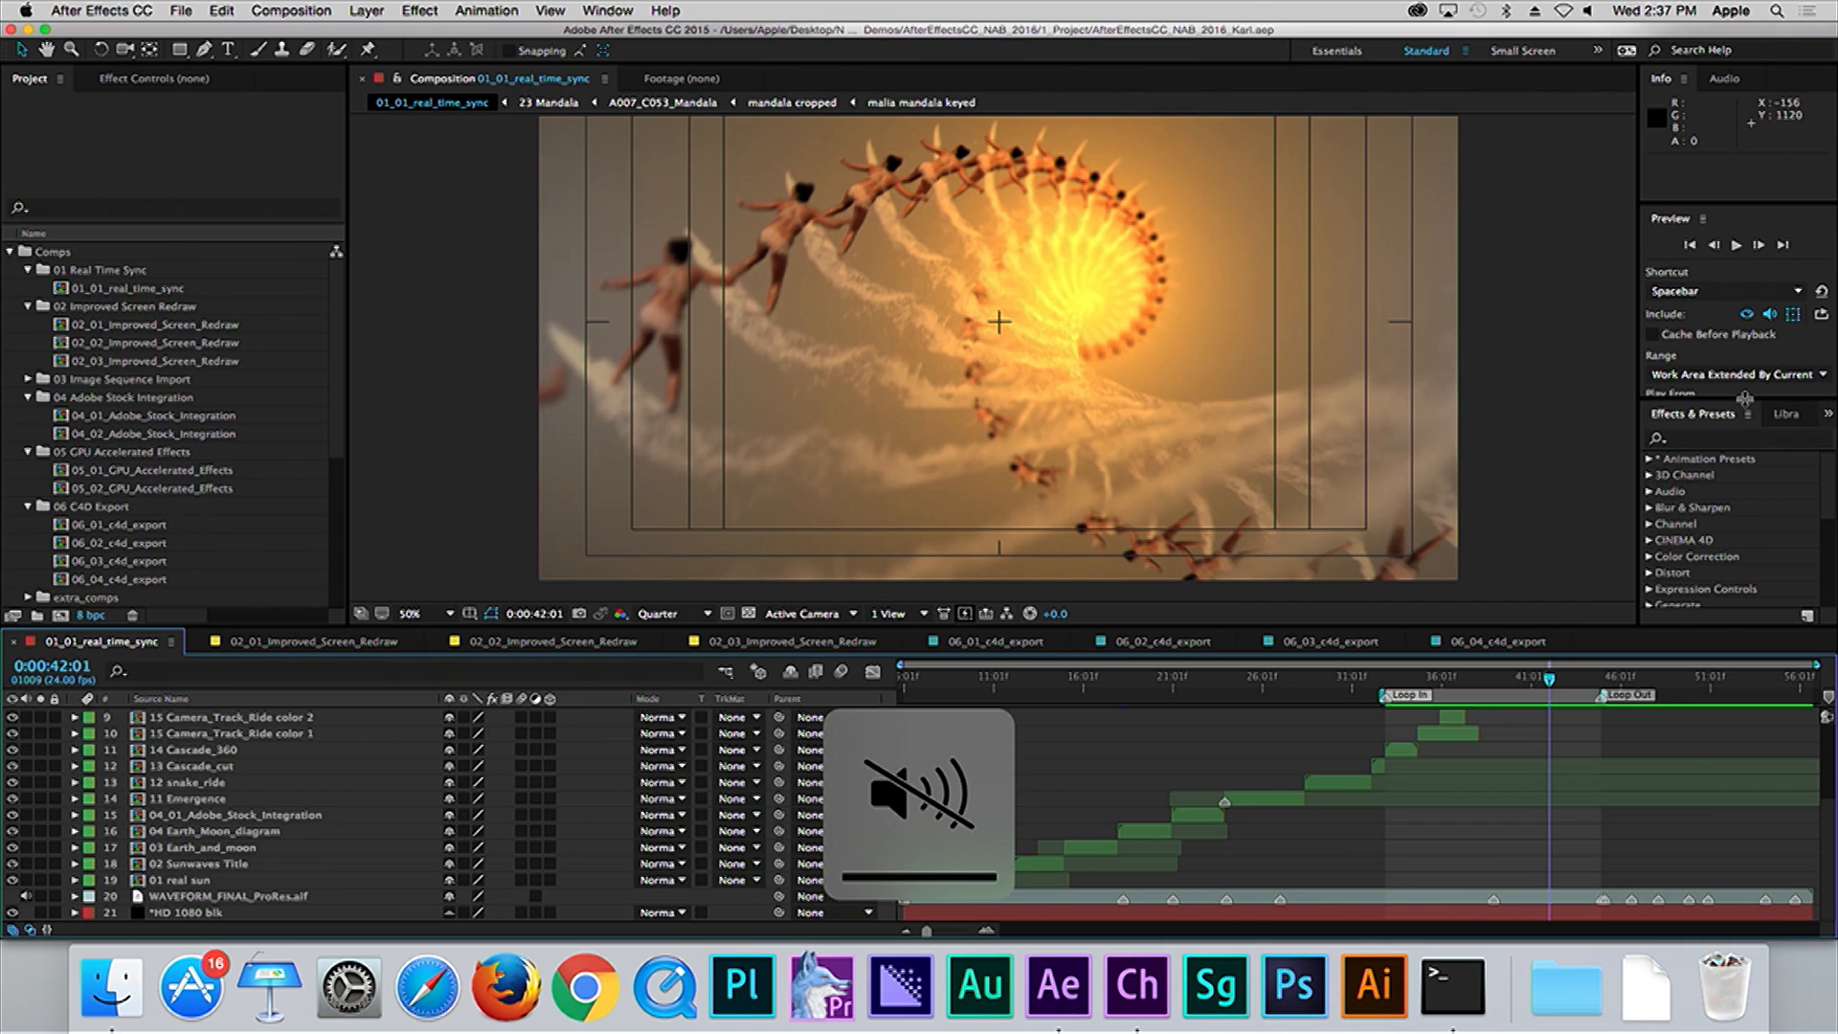
{"action": "key", "text": "space"}
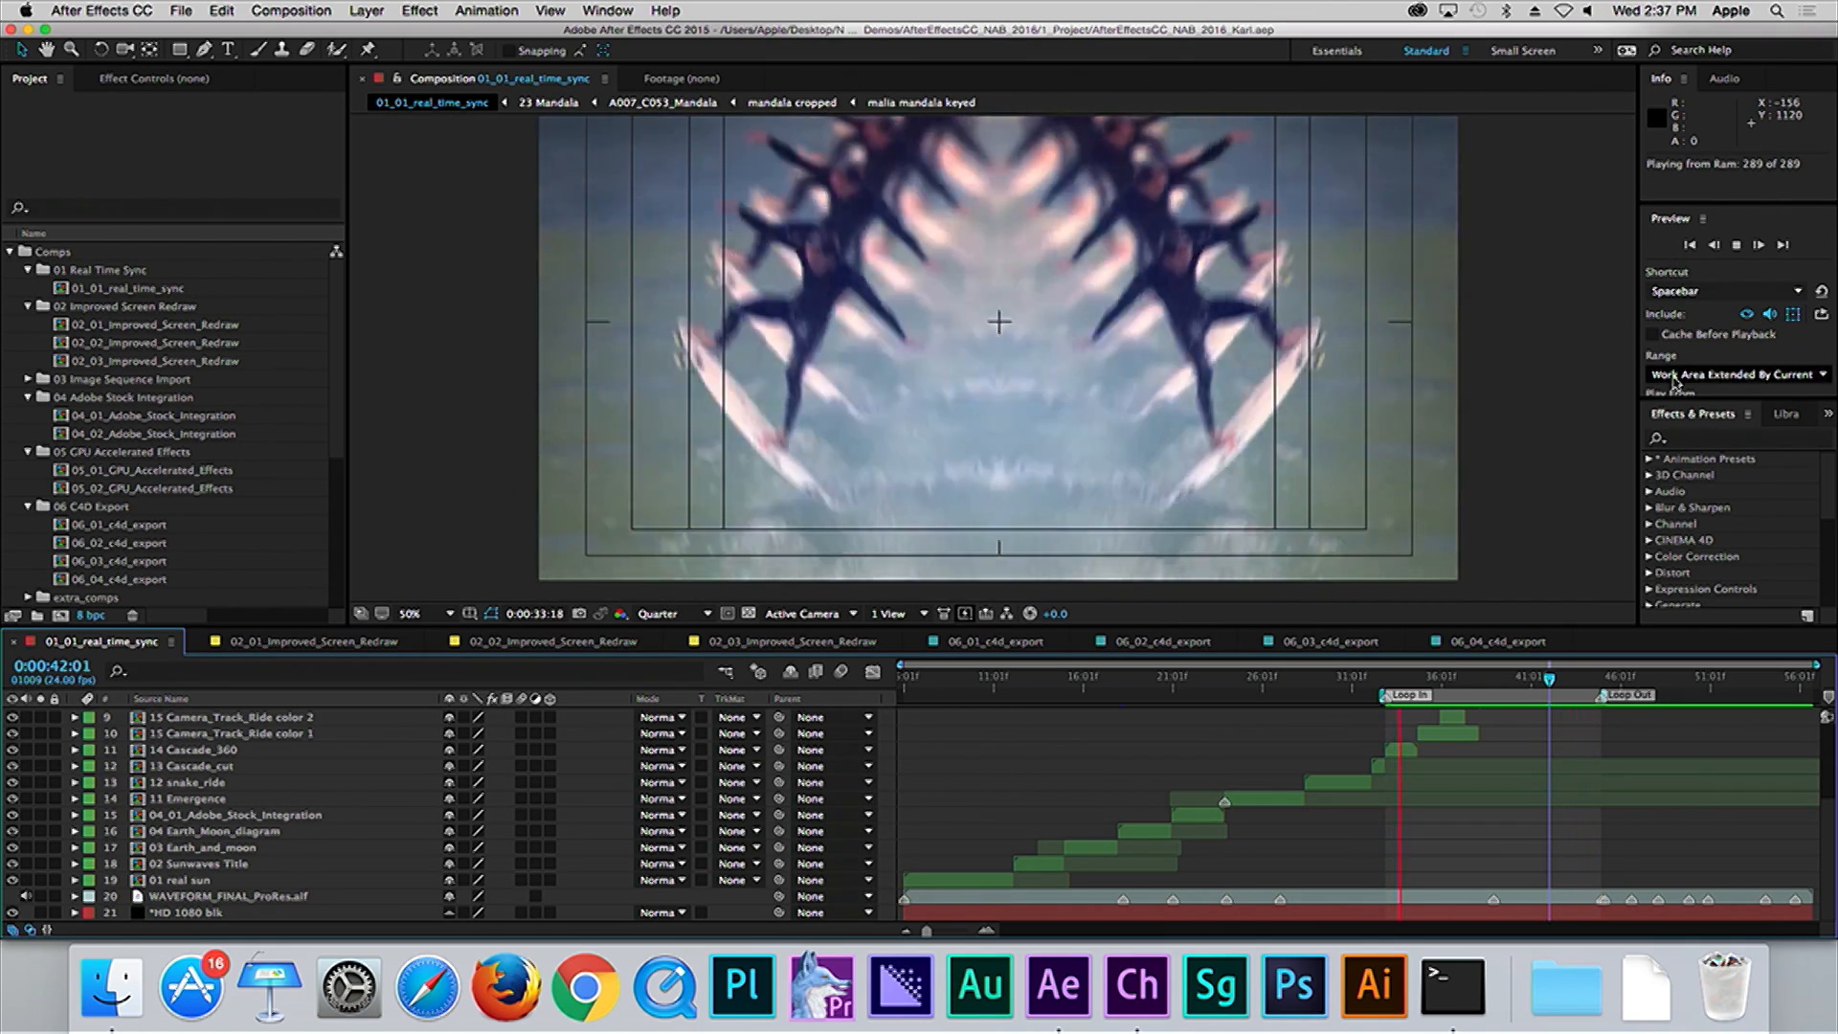
{"action": "key", "text": "space"}
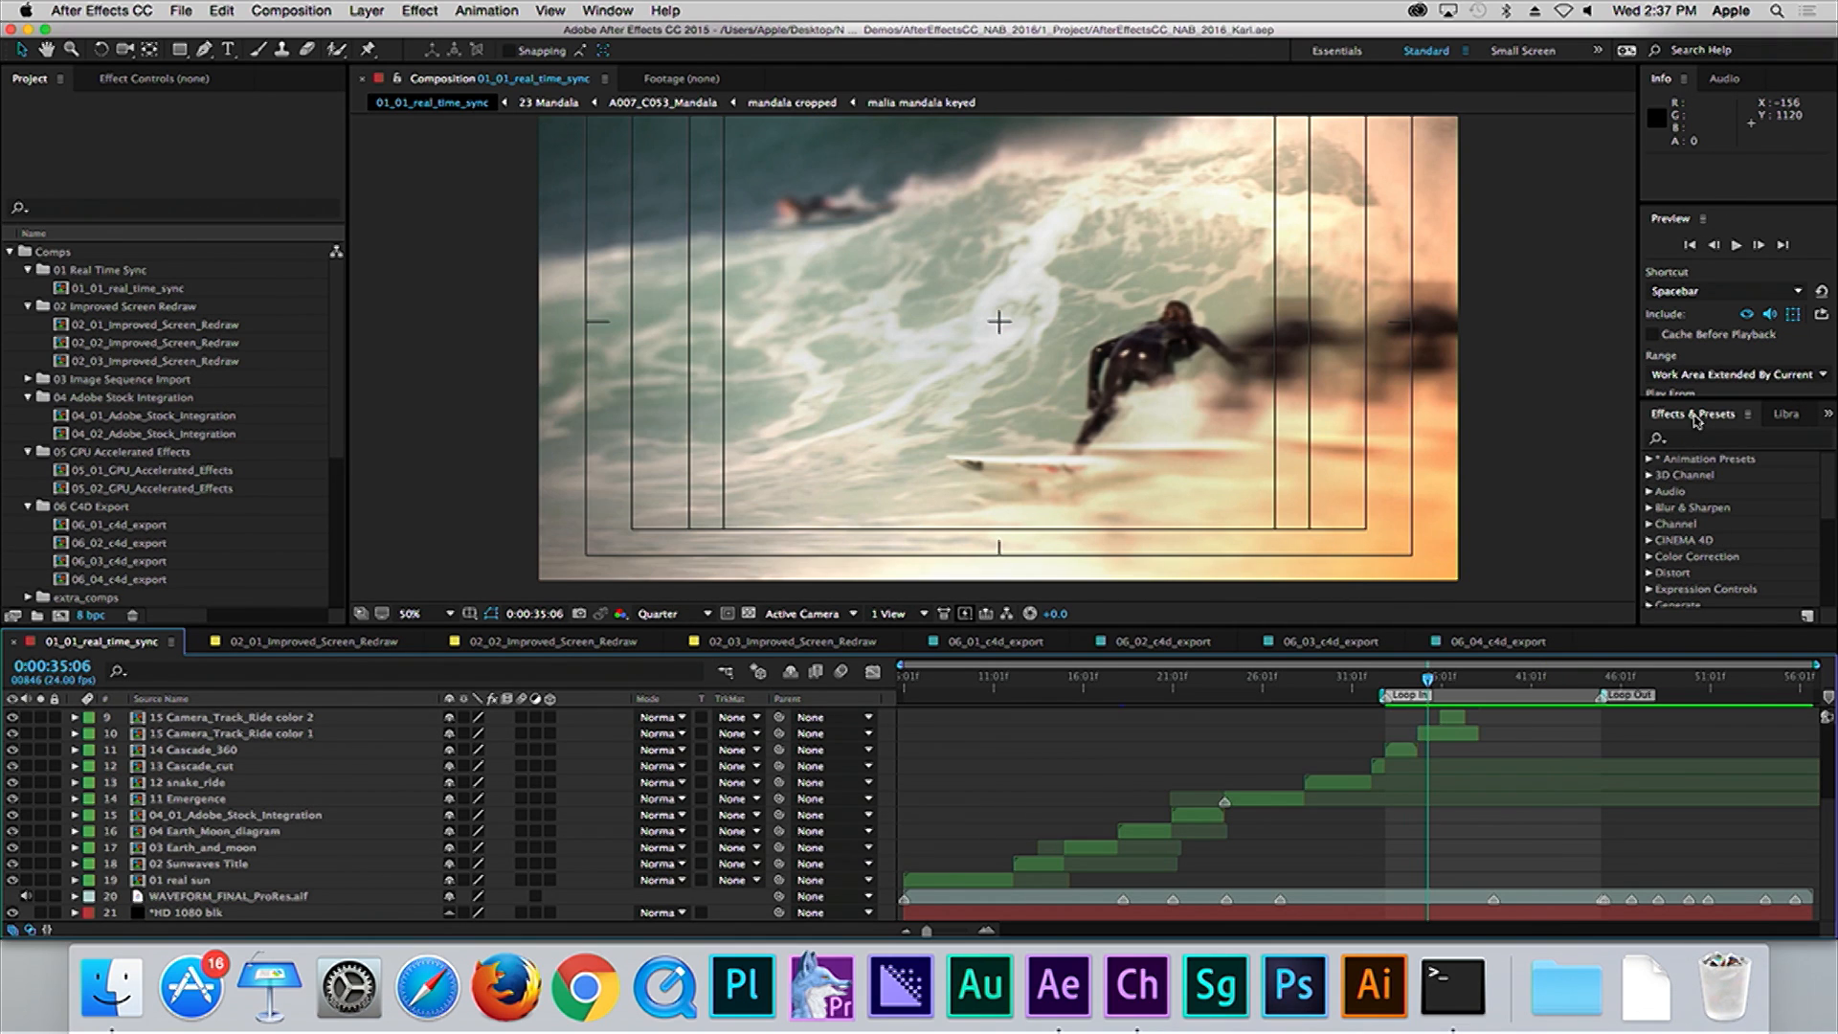
{"action": "left_click_drag", "start_coordinate": [1693, 396], "coordinate": [1711, 514]}
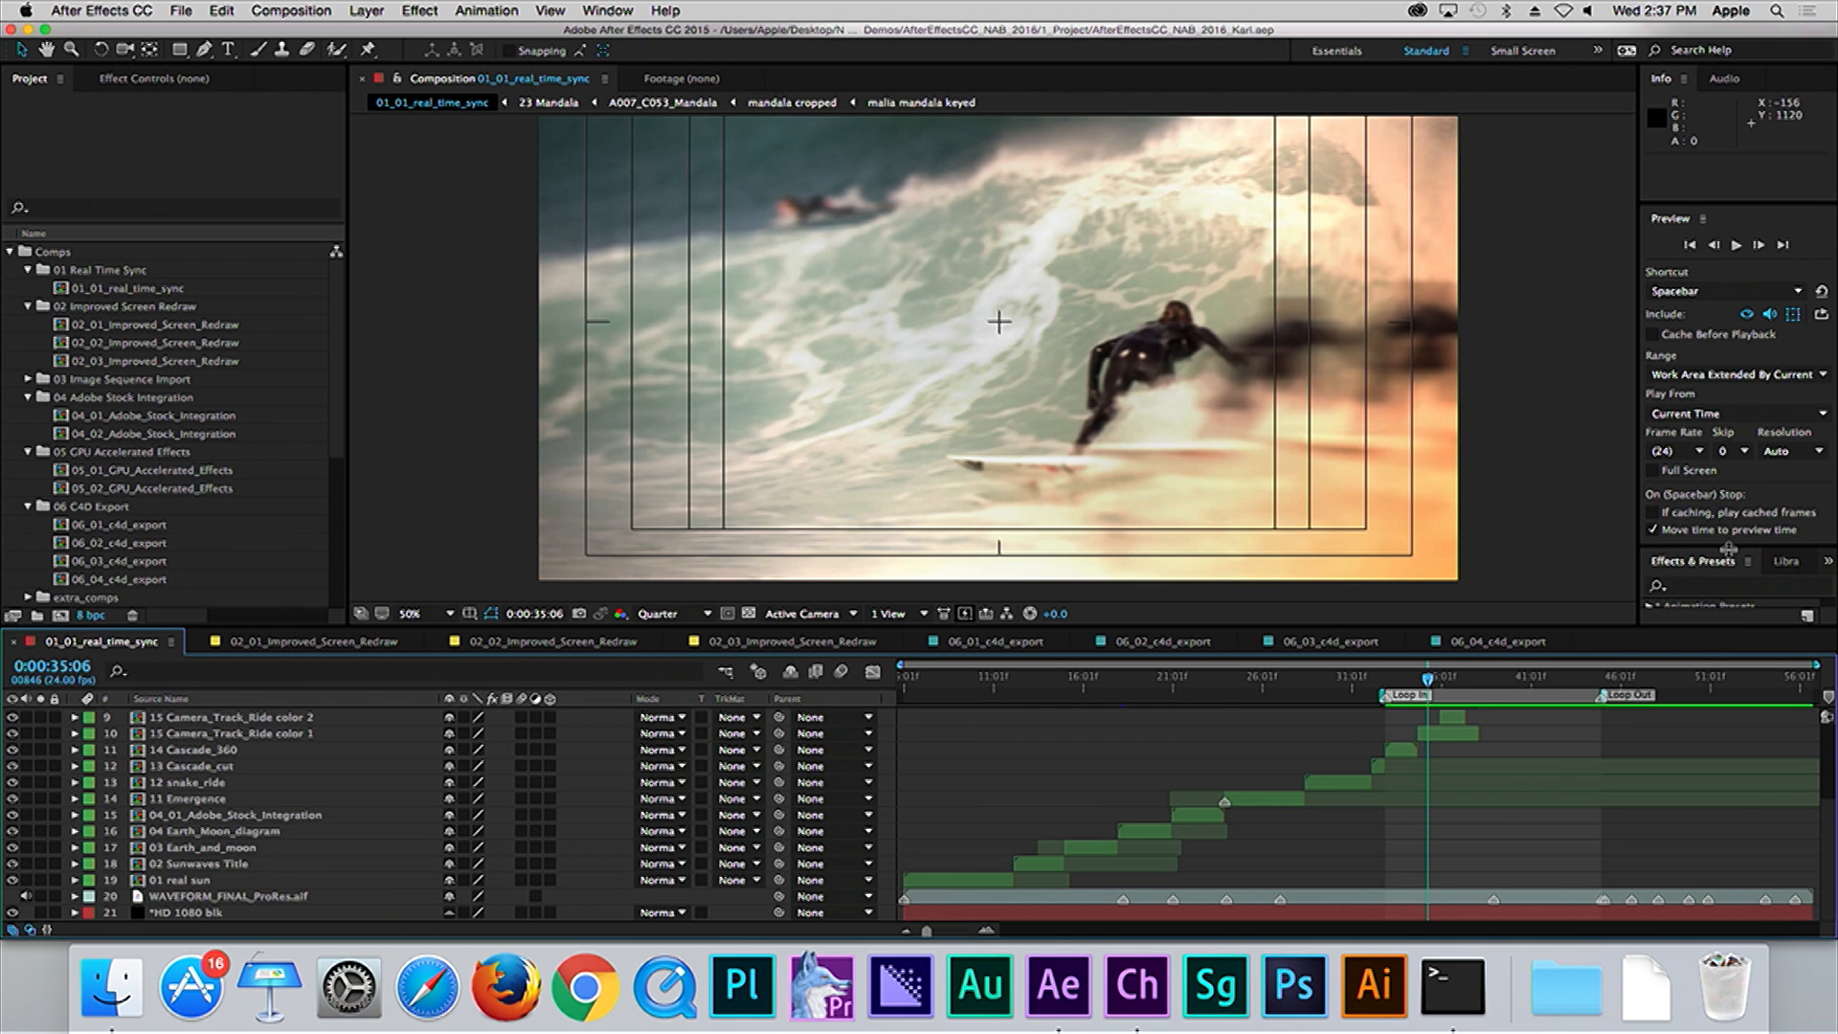
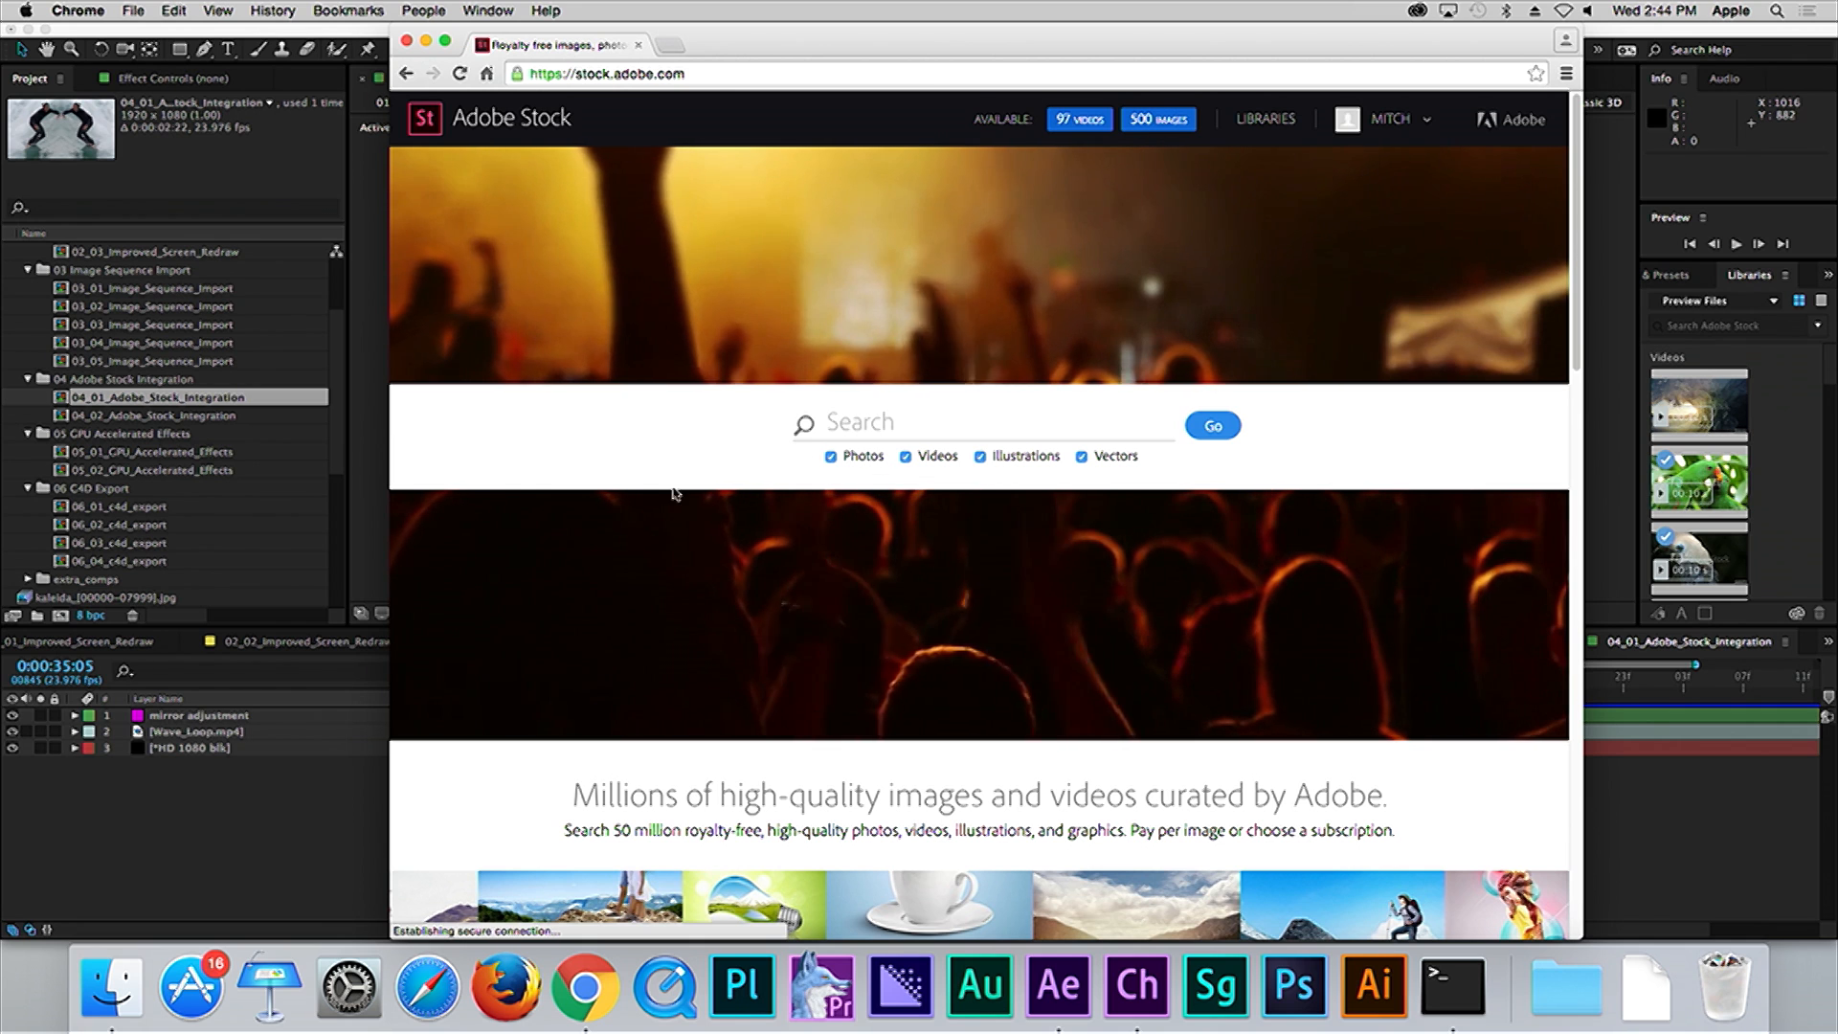
Step: Search Adobe Stock for "Singapore" across all asset types
{"action": "left_click", "coordinate": [887, 434]}
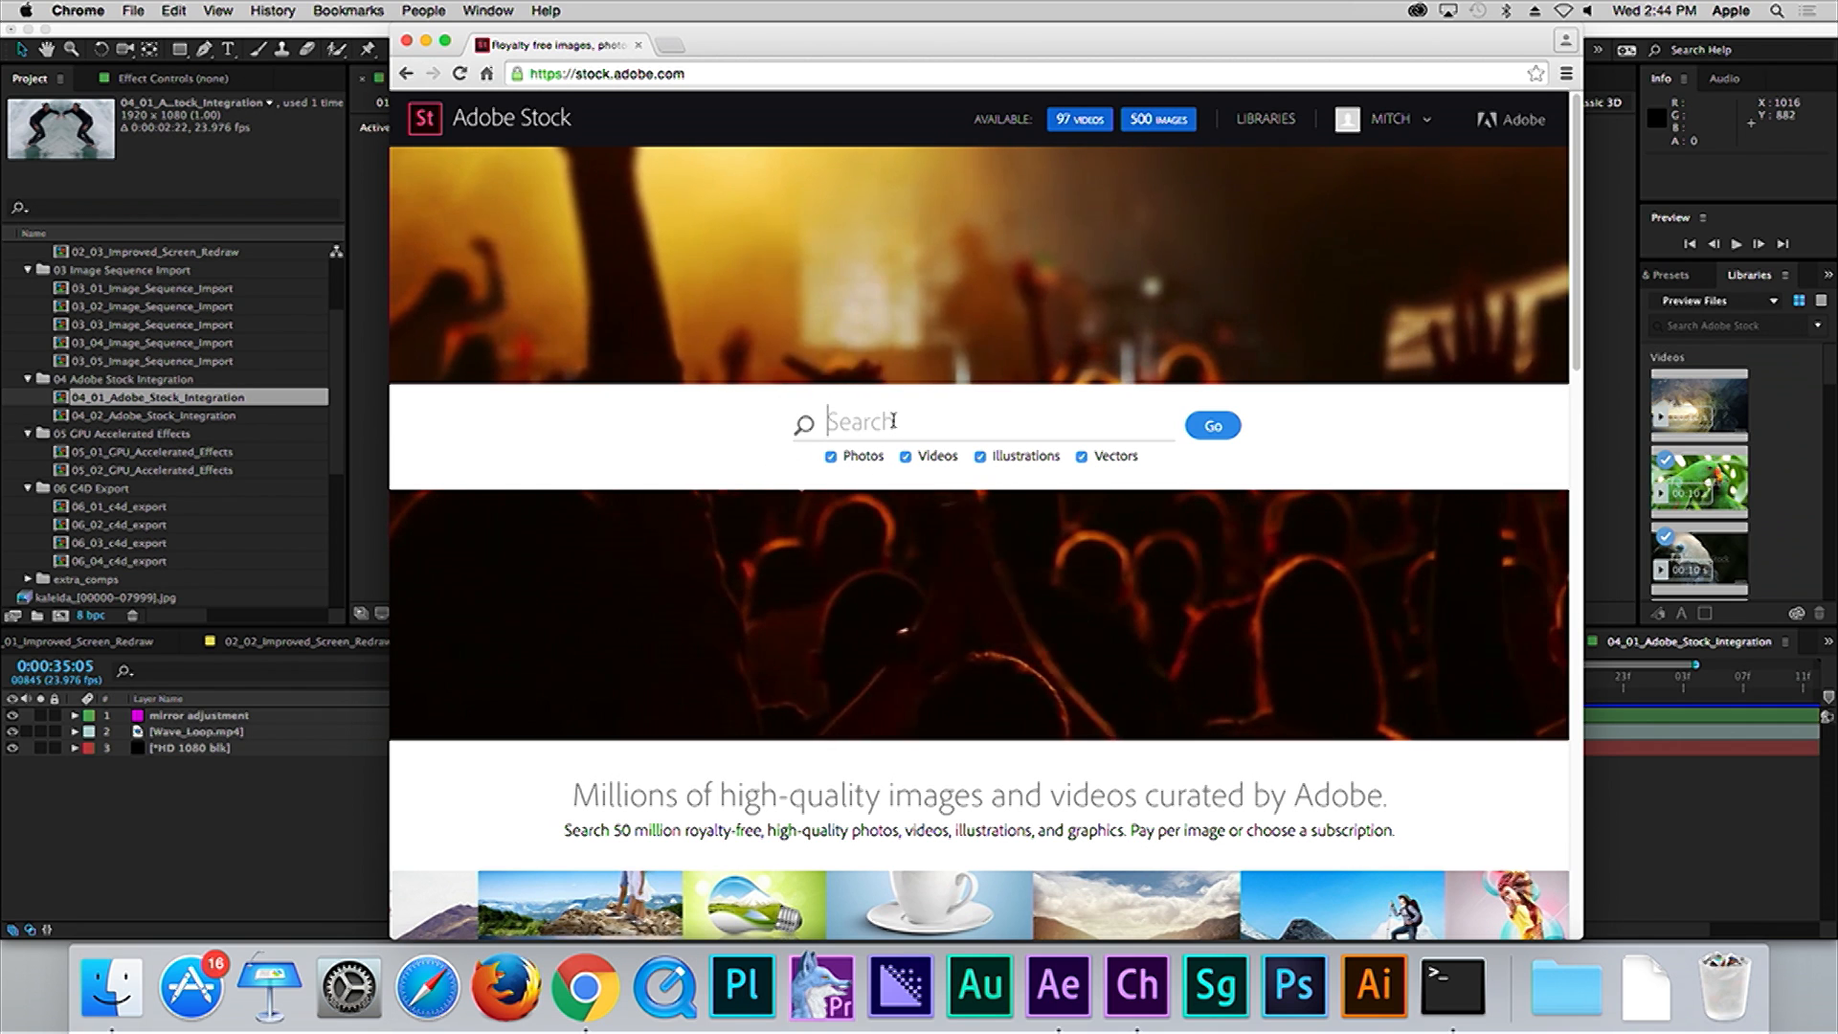
{"action": "left_click", "coordinate": [967, 436]}
{"action": "type", "text": "Sing"}
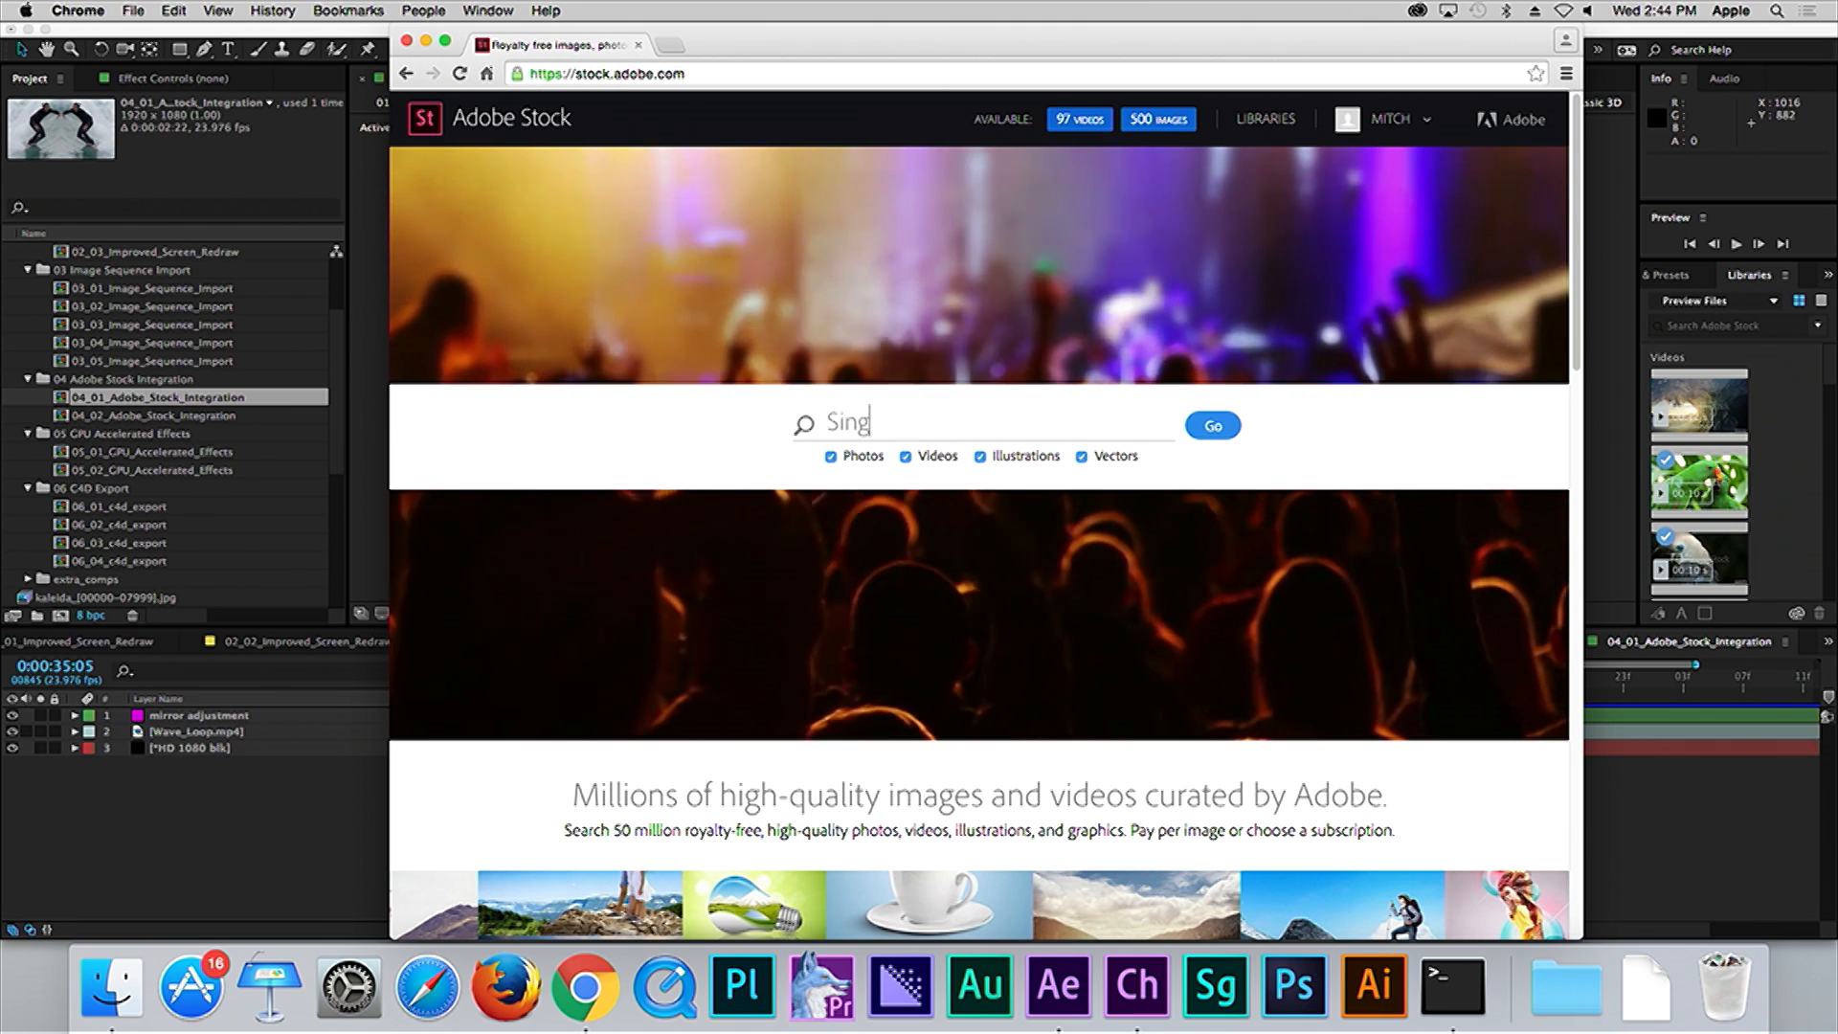
{"action": "type", "text": "apore"}
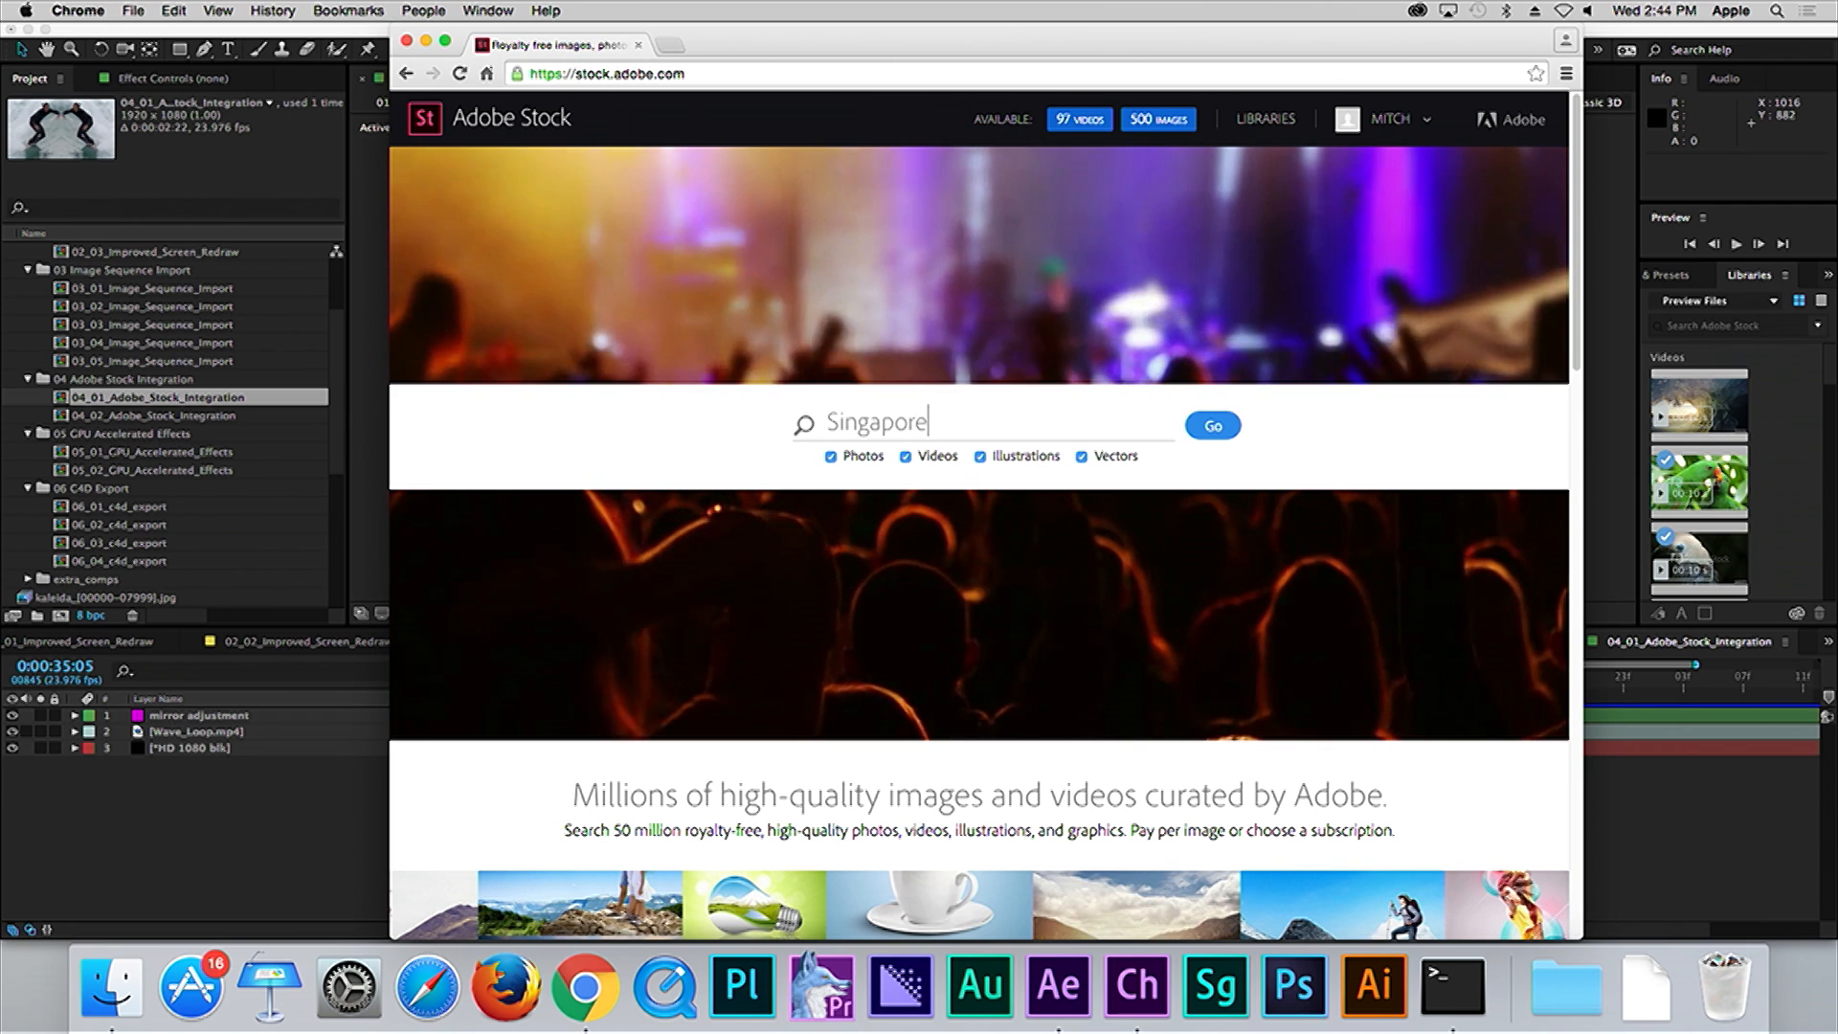
{"action": "key", "text": "Return"}
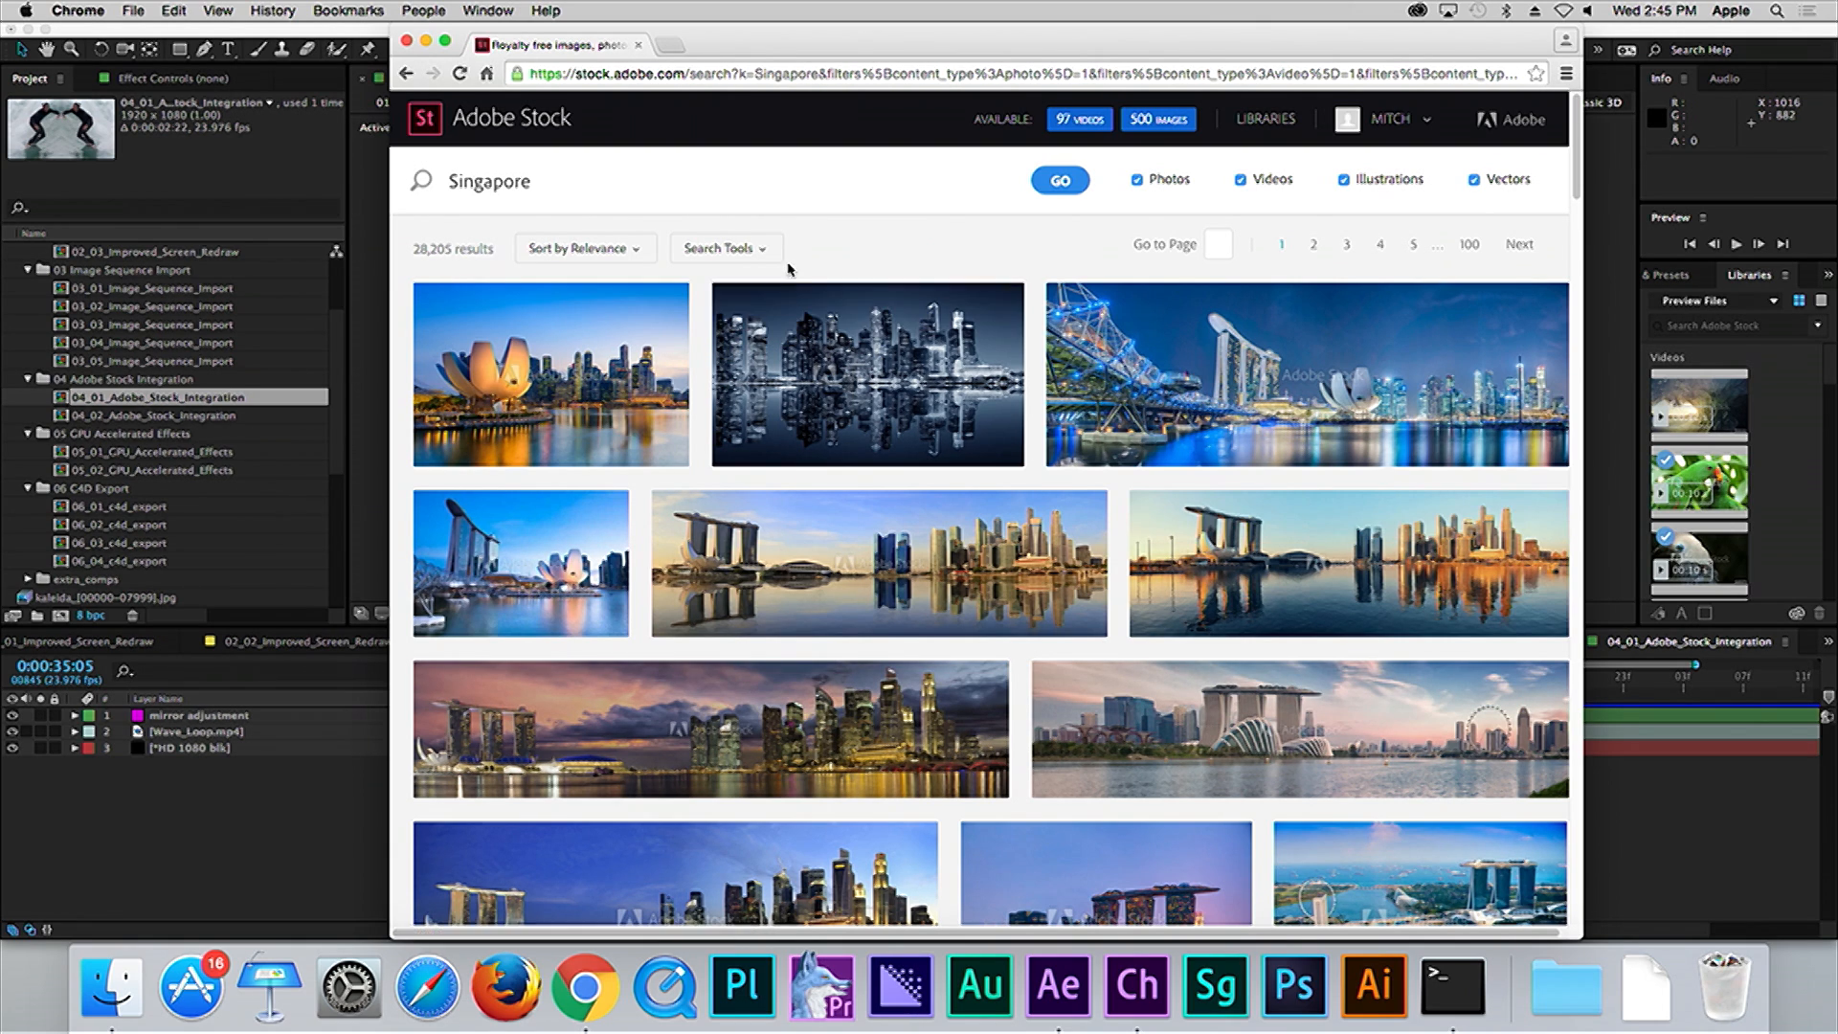
Step: Restrict the Singapore results to videos only and view the search filters offered for video, leaving them unset
{"action": "left_click", "coordinate": [761, 253]}
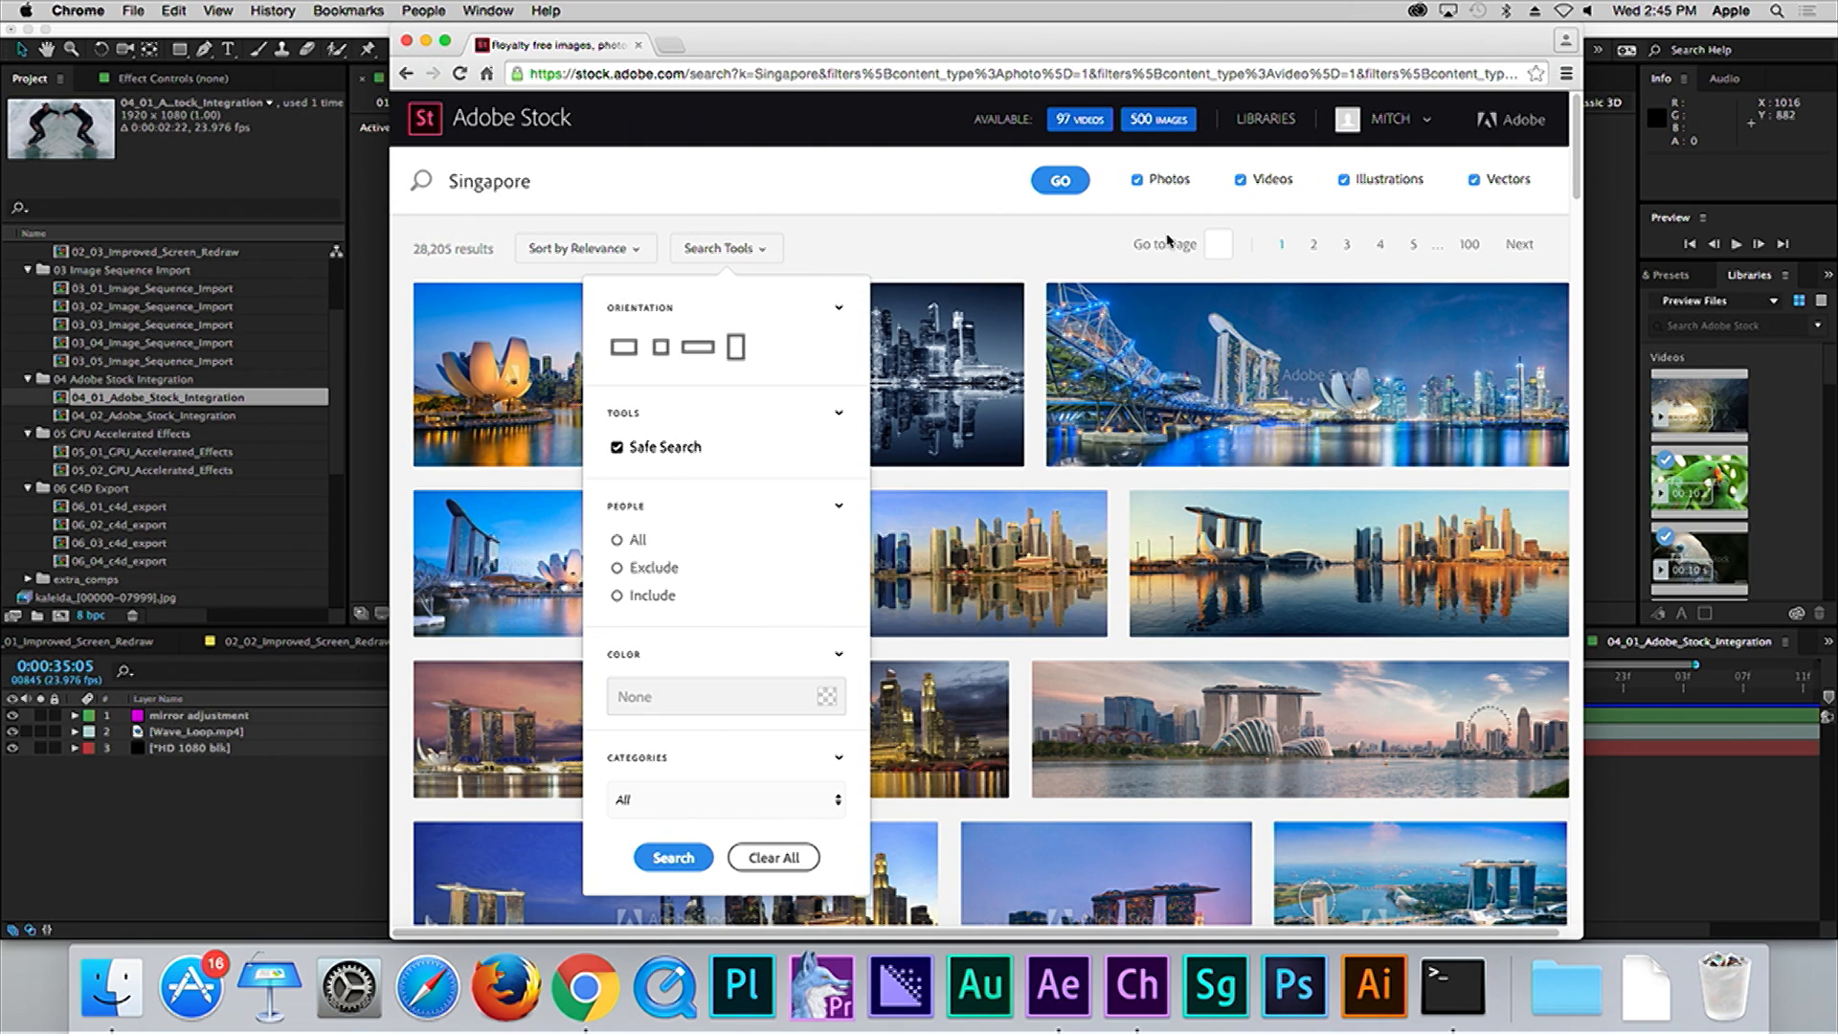
{"action": "left_click_drag", "start_coordinate": [1168, 242], "coordinate": [1139, 201]}
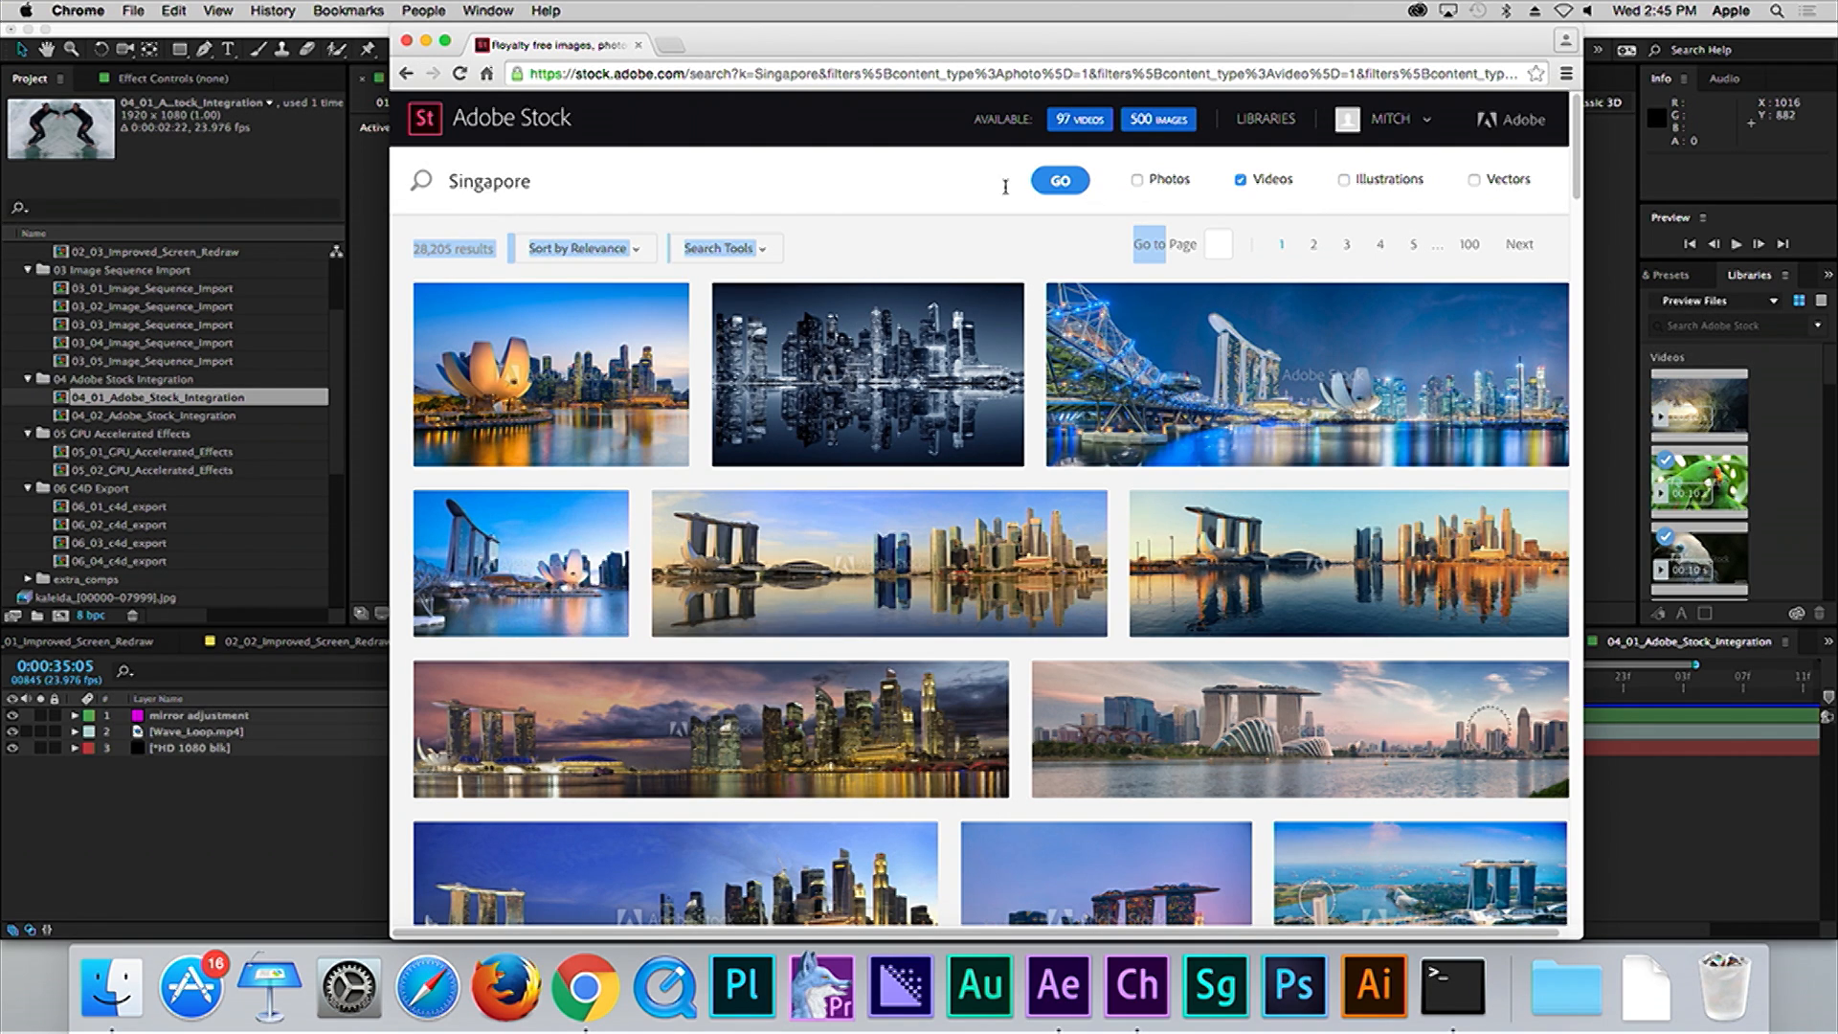
{"action": "left_click", "coordinate": [1057, 182]}
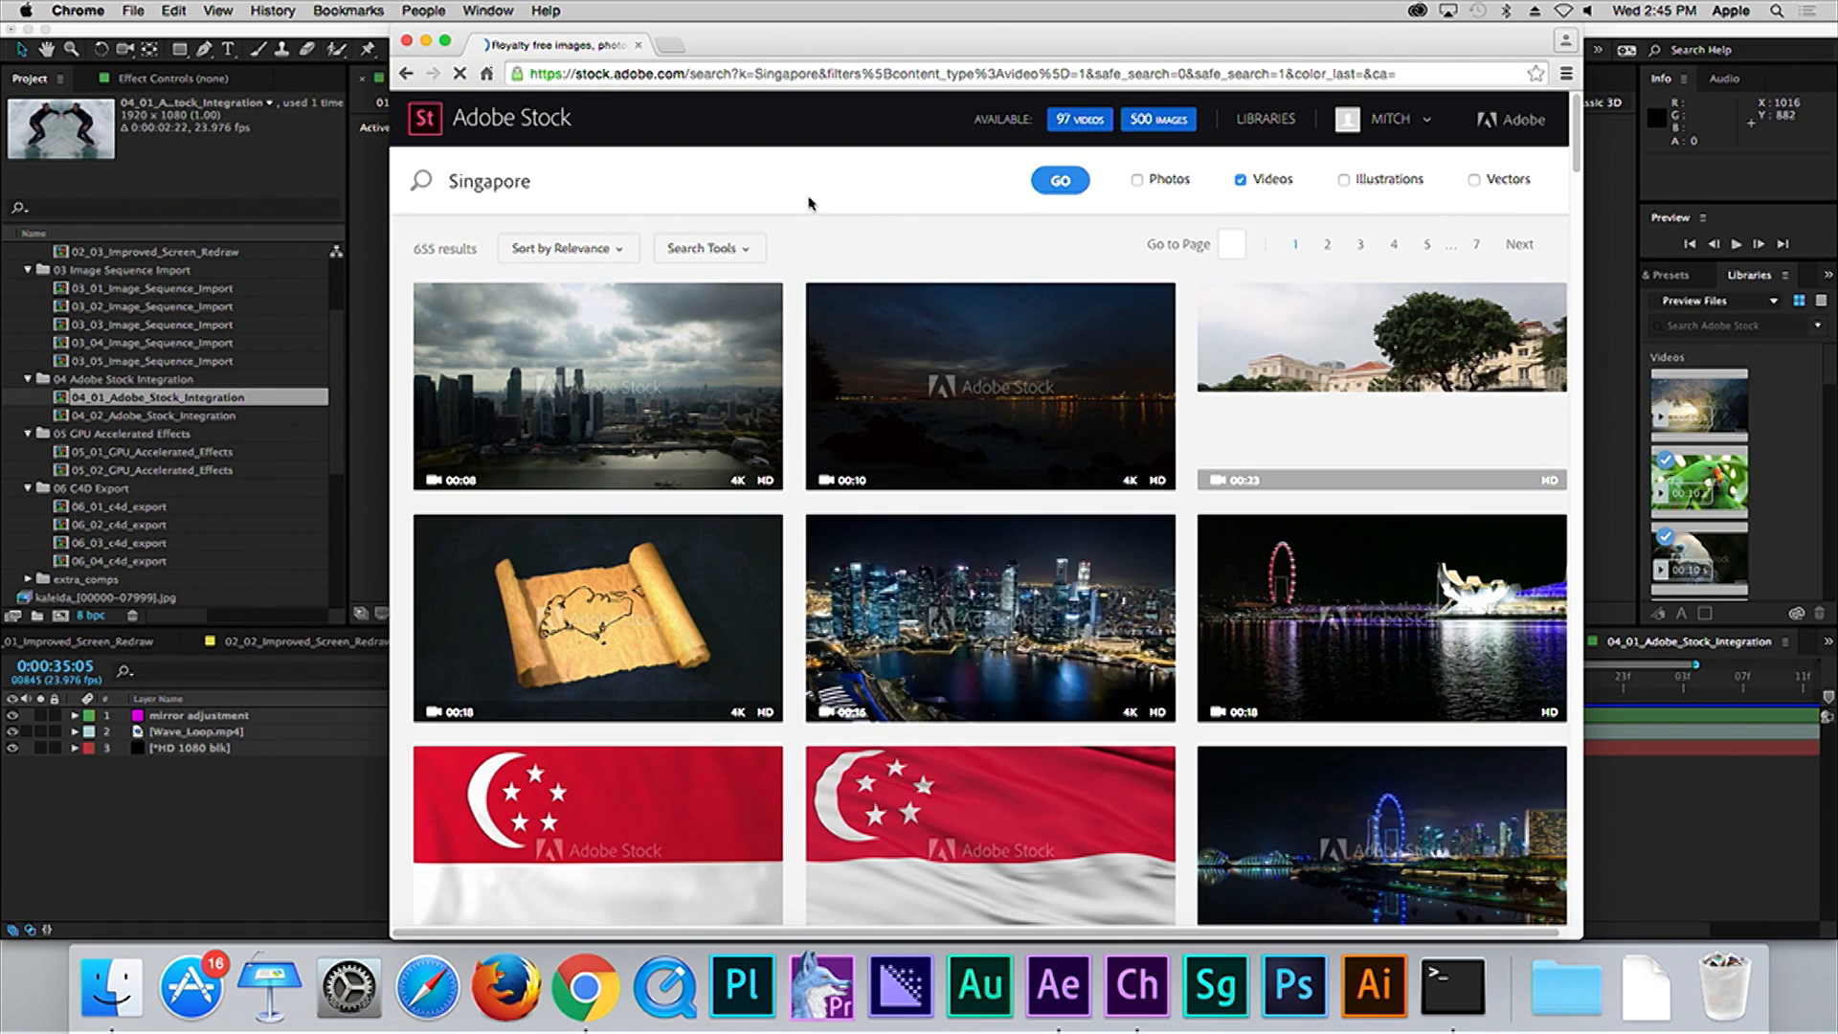
{"action": "left_click", "coordinate": [739, 251]}
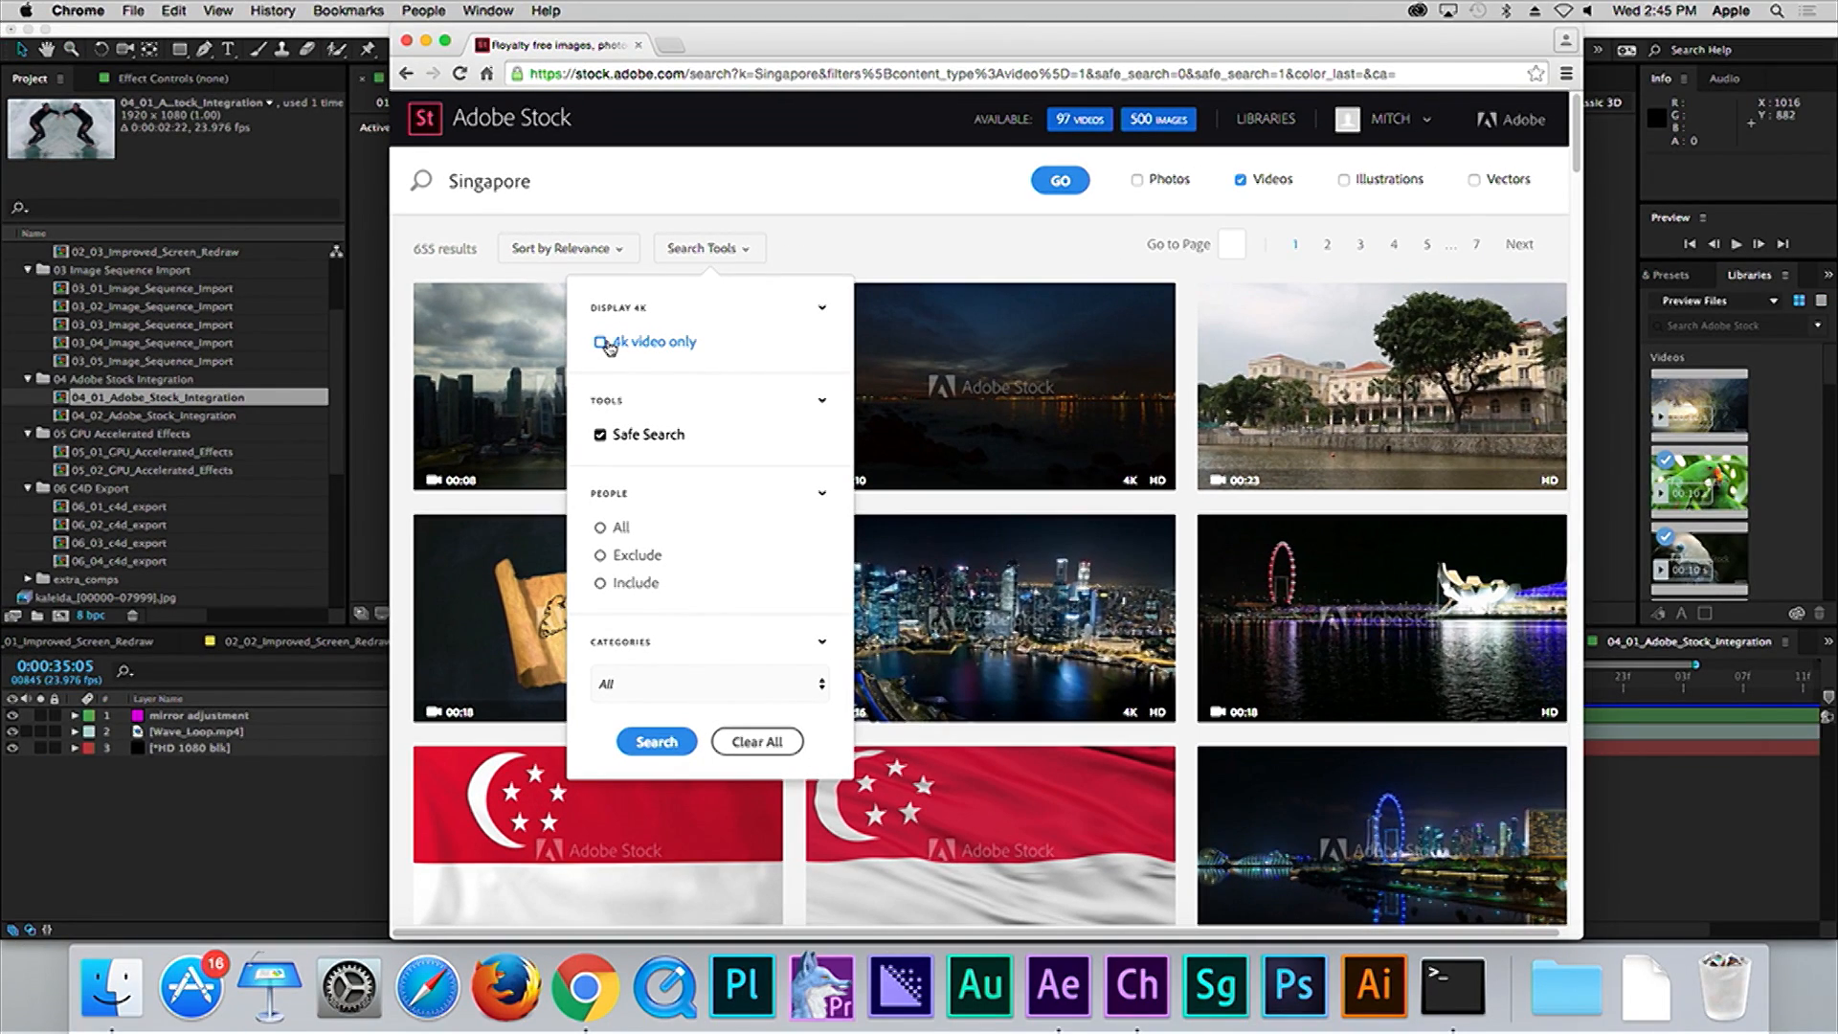
{"action": "left_click", "coordinate": [676, 191]}
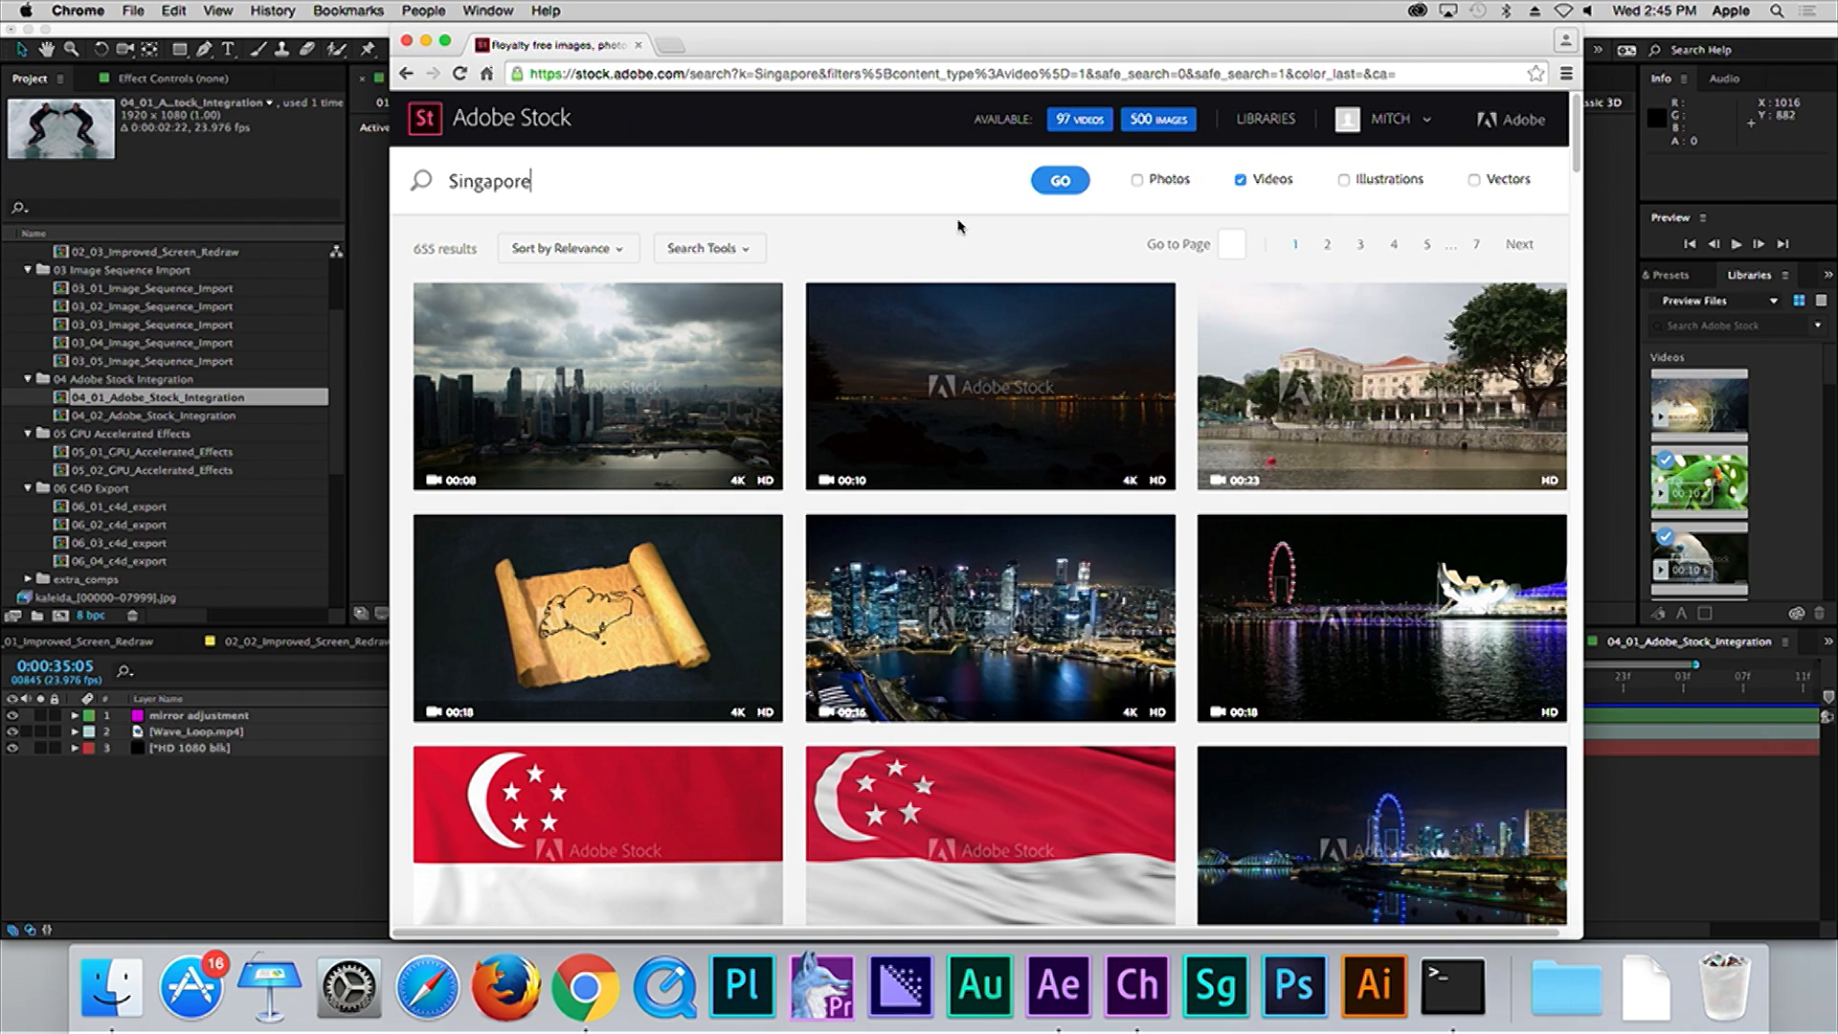
Step: Switch to After Effects, widen the Libraries panel to two thumbnail columns and browse the videos in the Preview Files library
{"action": "key", "text": "super+Tab"}
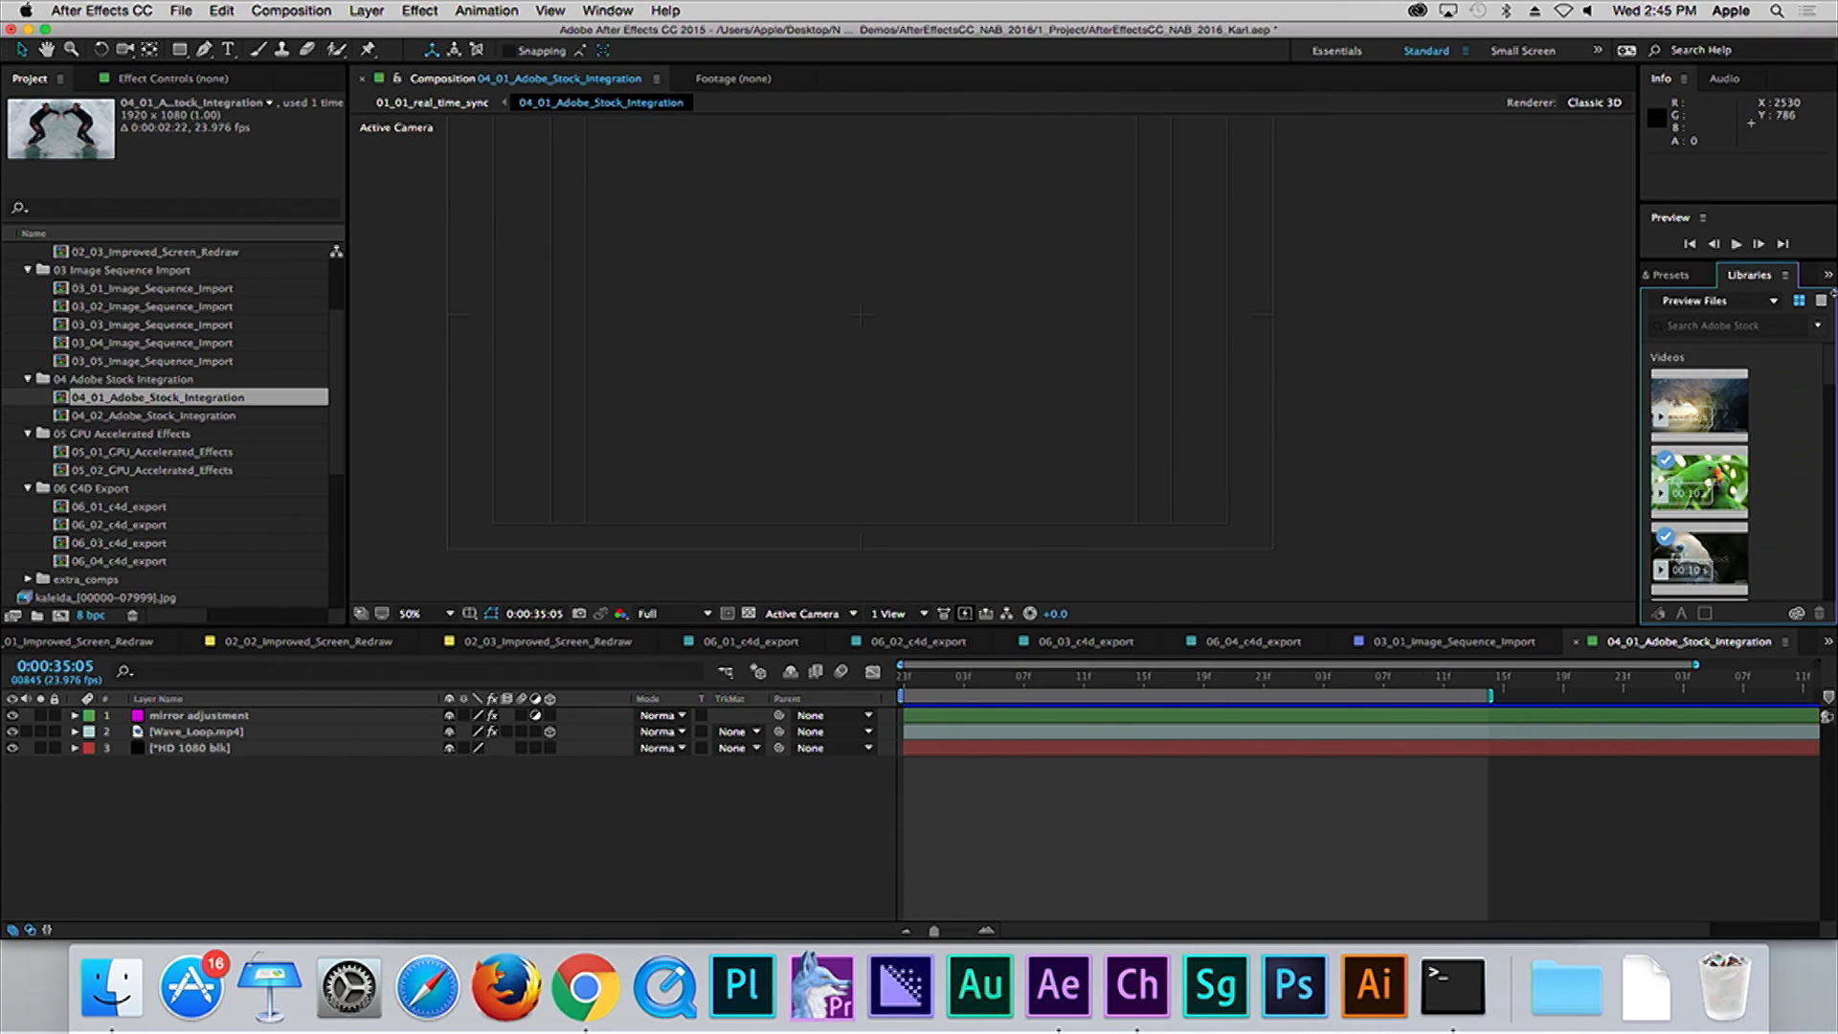
{"action": "left_click_drag", "start_coordinate": [1631, 319], "coordinate": [1546, 318]}
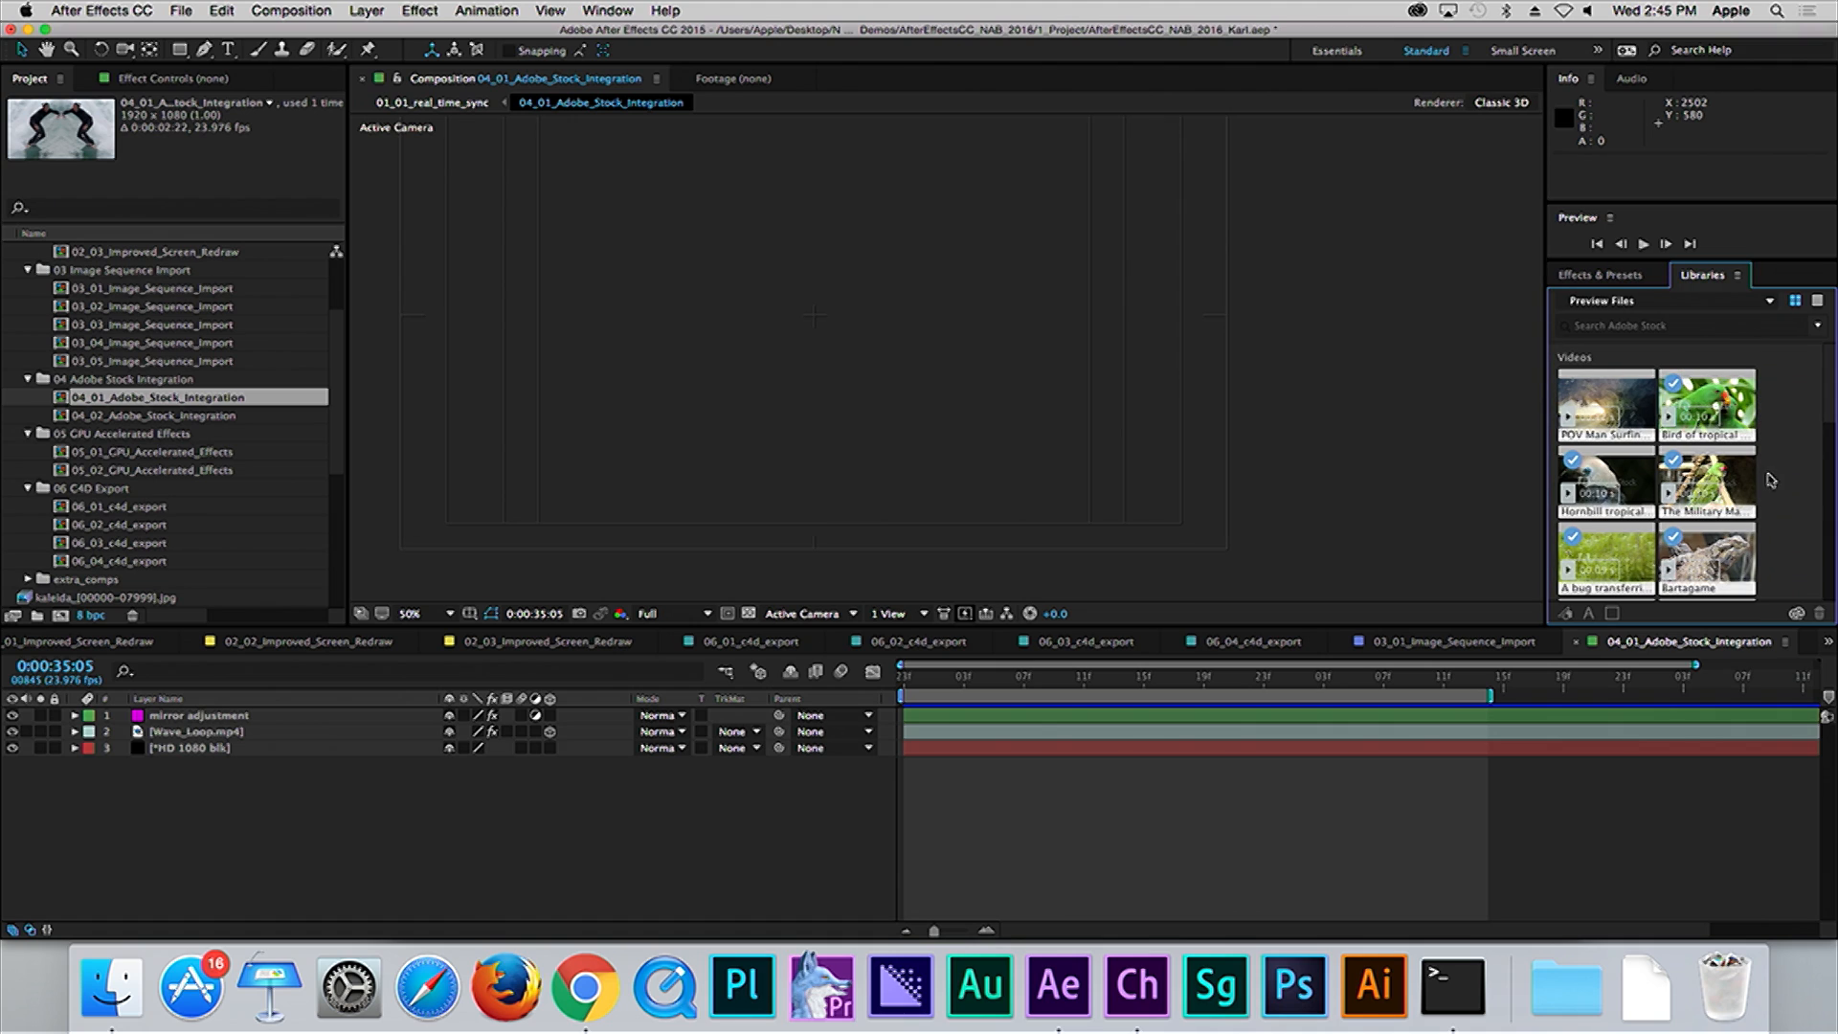
{"action": "scroll", "coordinate": [1771, 409], "scroll_direction": "down", "scroll_amount": 10}
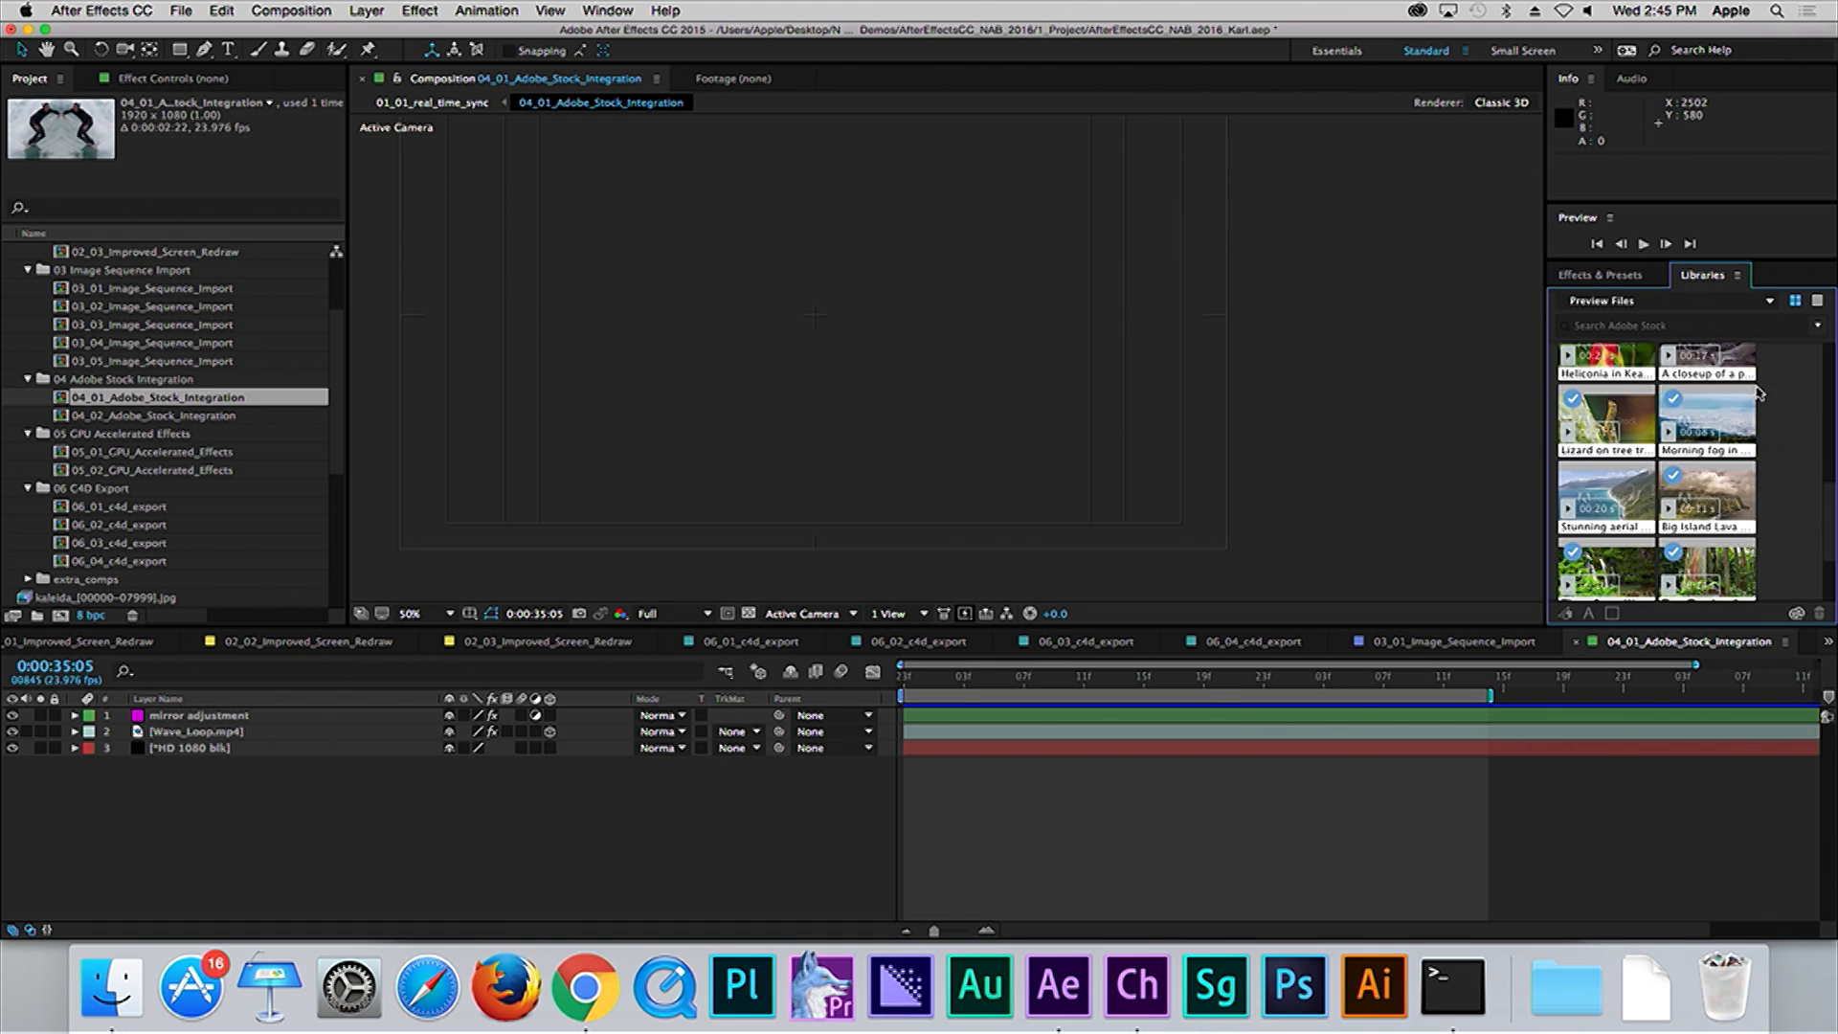
{"action": "scroll", "coordinate": [1758, 396], "scroll_direction": "up", "scroll_amount": 10}
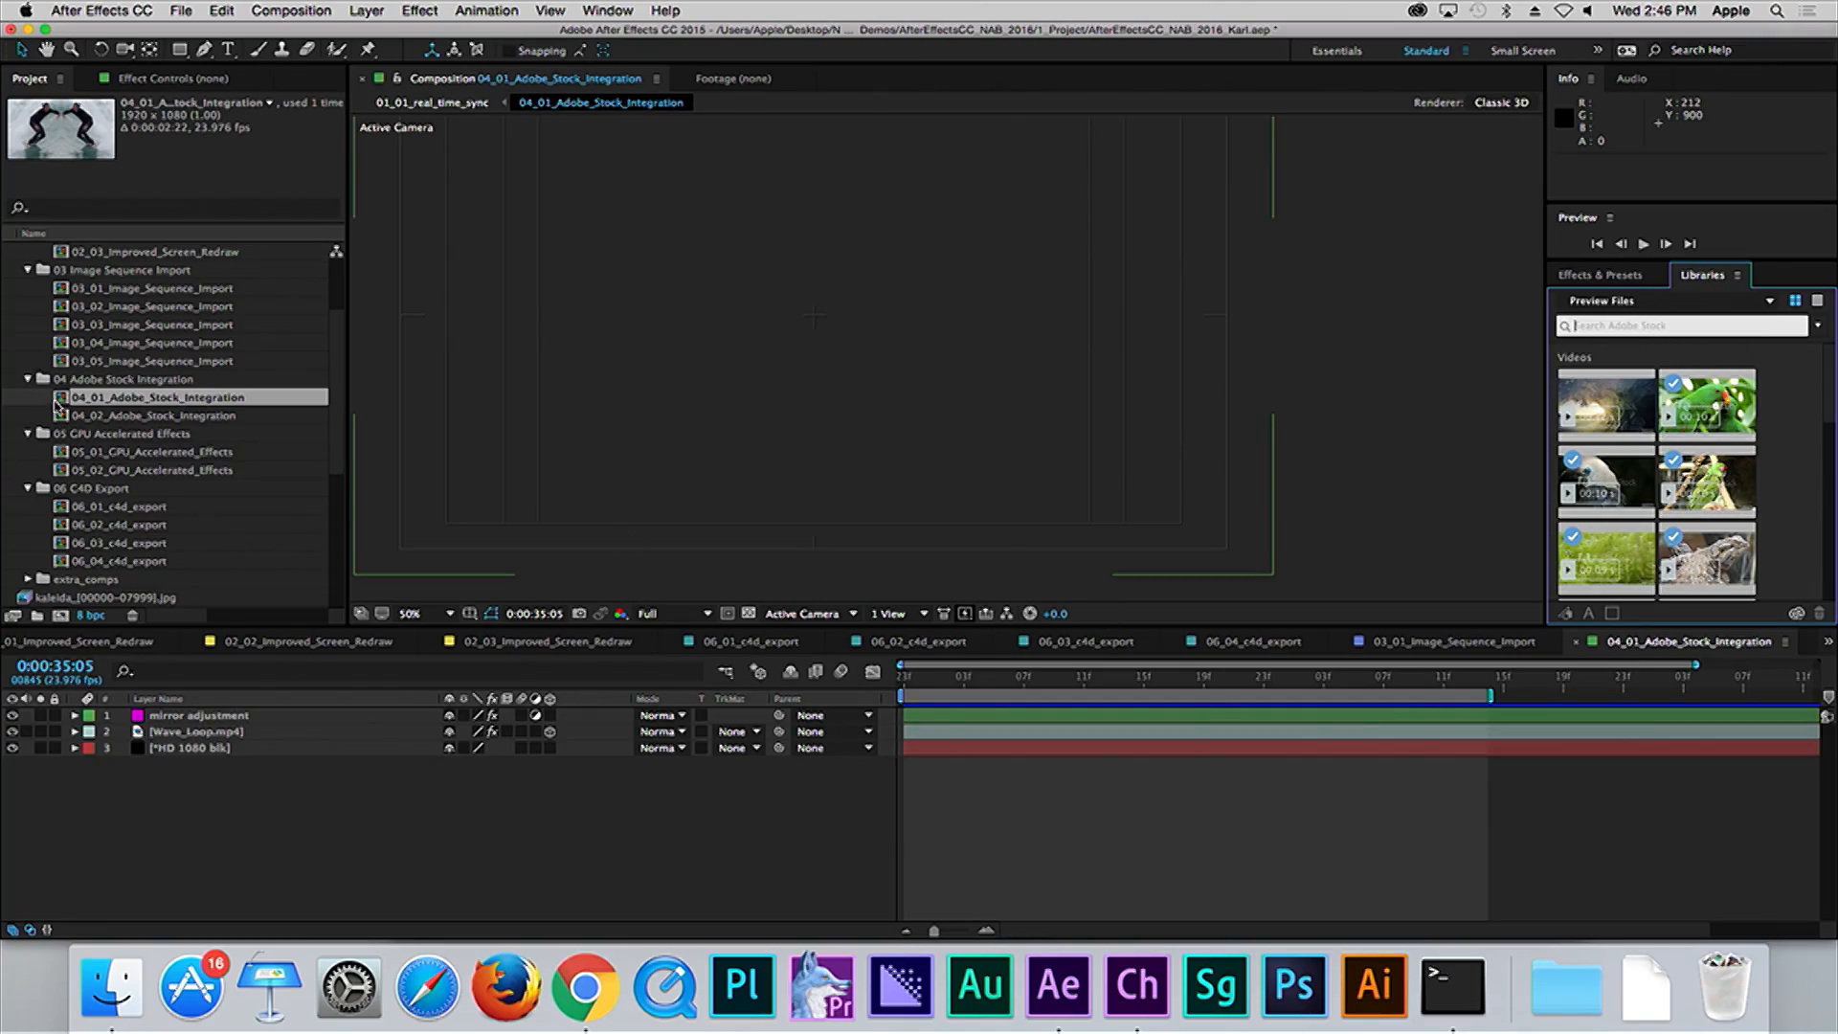
Step: Play the 04_01_Adobe_Stock_Integration composition and set the viewer magnification to Fit up to 100%
{"action": "double_click", "coordinate": [56, 407]}
{"action": "key", "text": "space"}
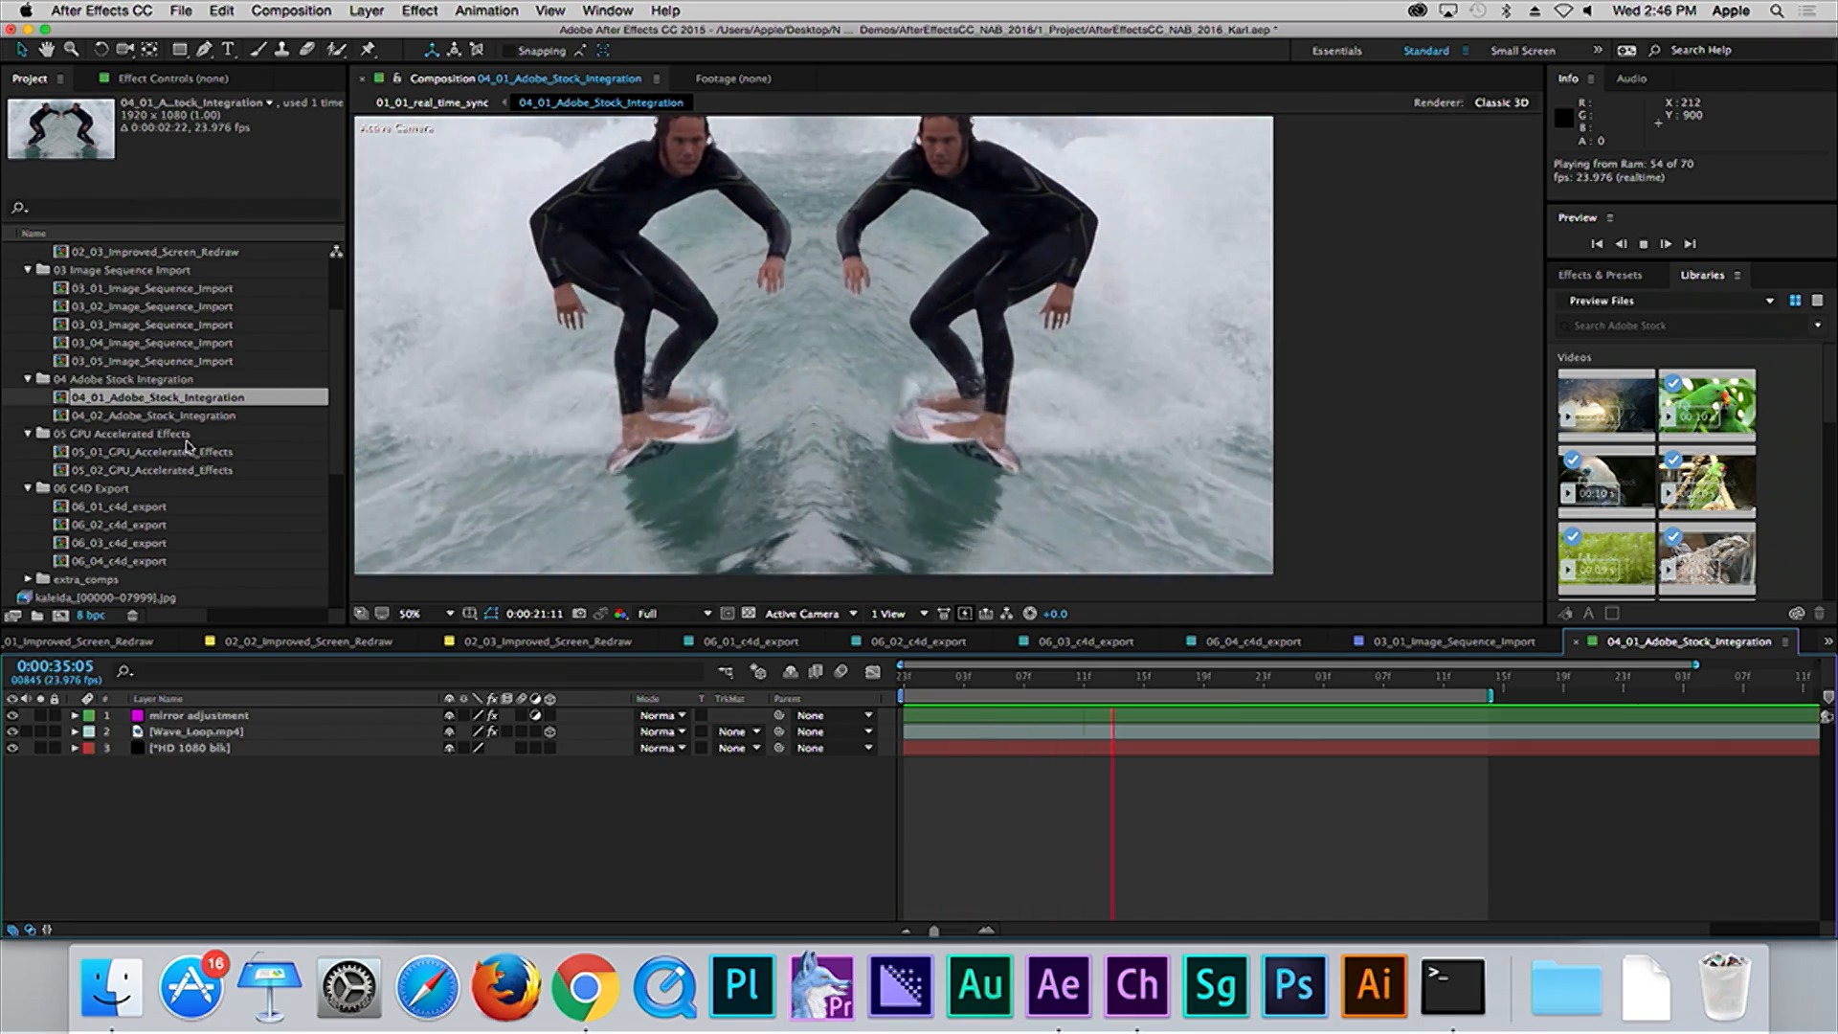
{"action": "left_click", "coordinate": [446, 615]}
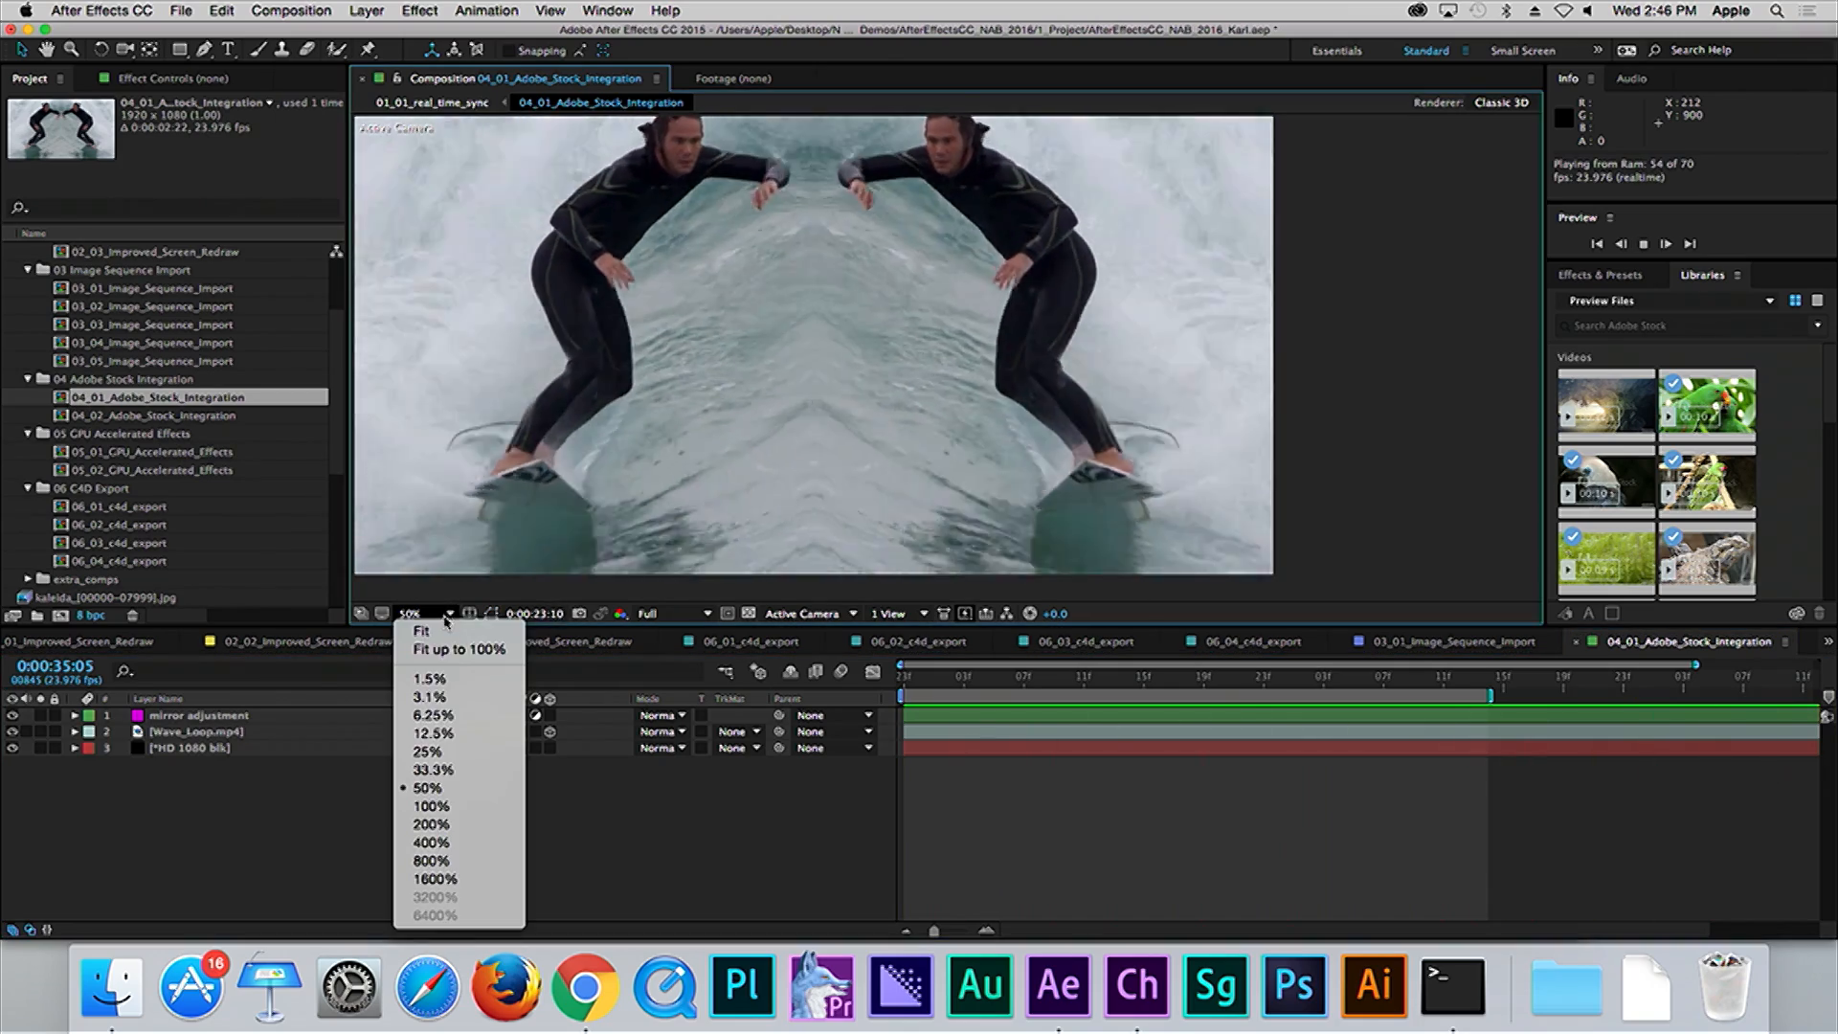
{"action": "left_click", "coordinate": [457, 649]}
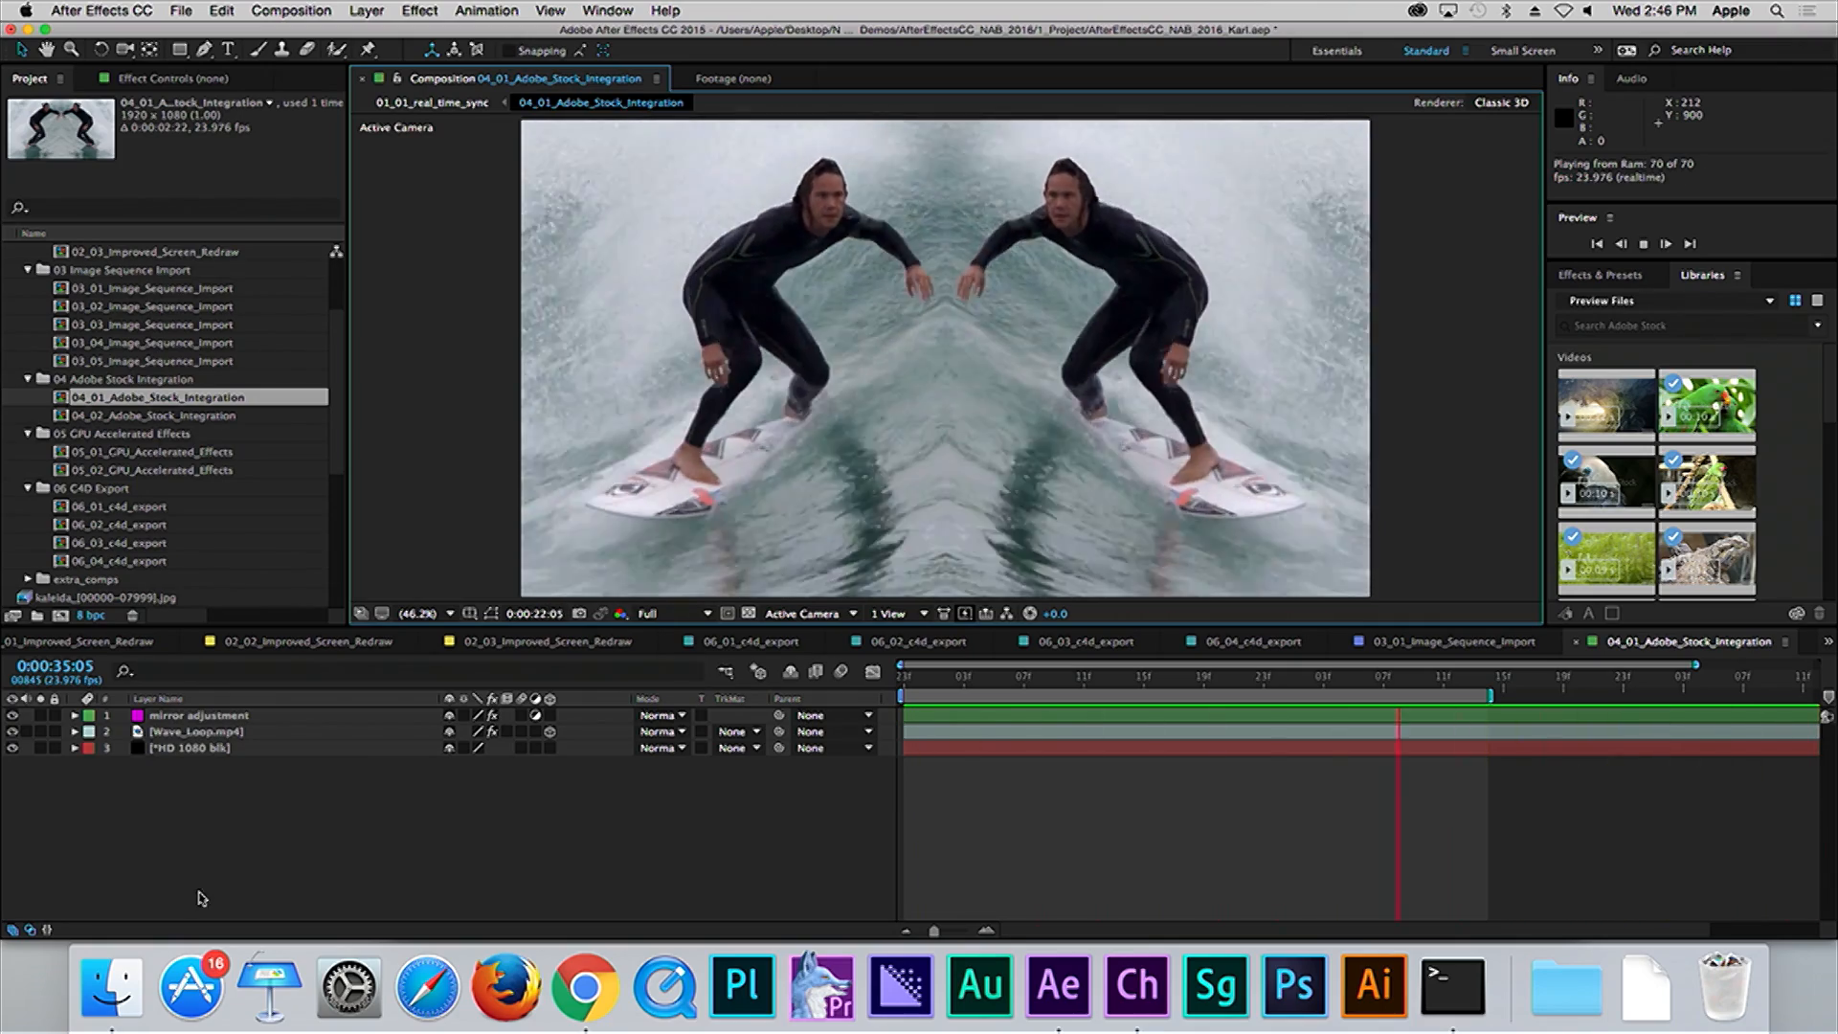
Step: Hide the mirror adjustment layer during playback to view the original surfer footage, and show the layer again
{"action": "left_click", "coordinate": [12, 716]}
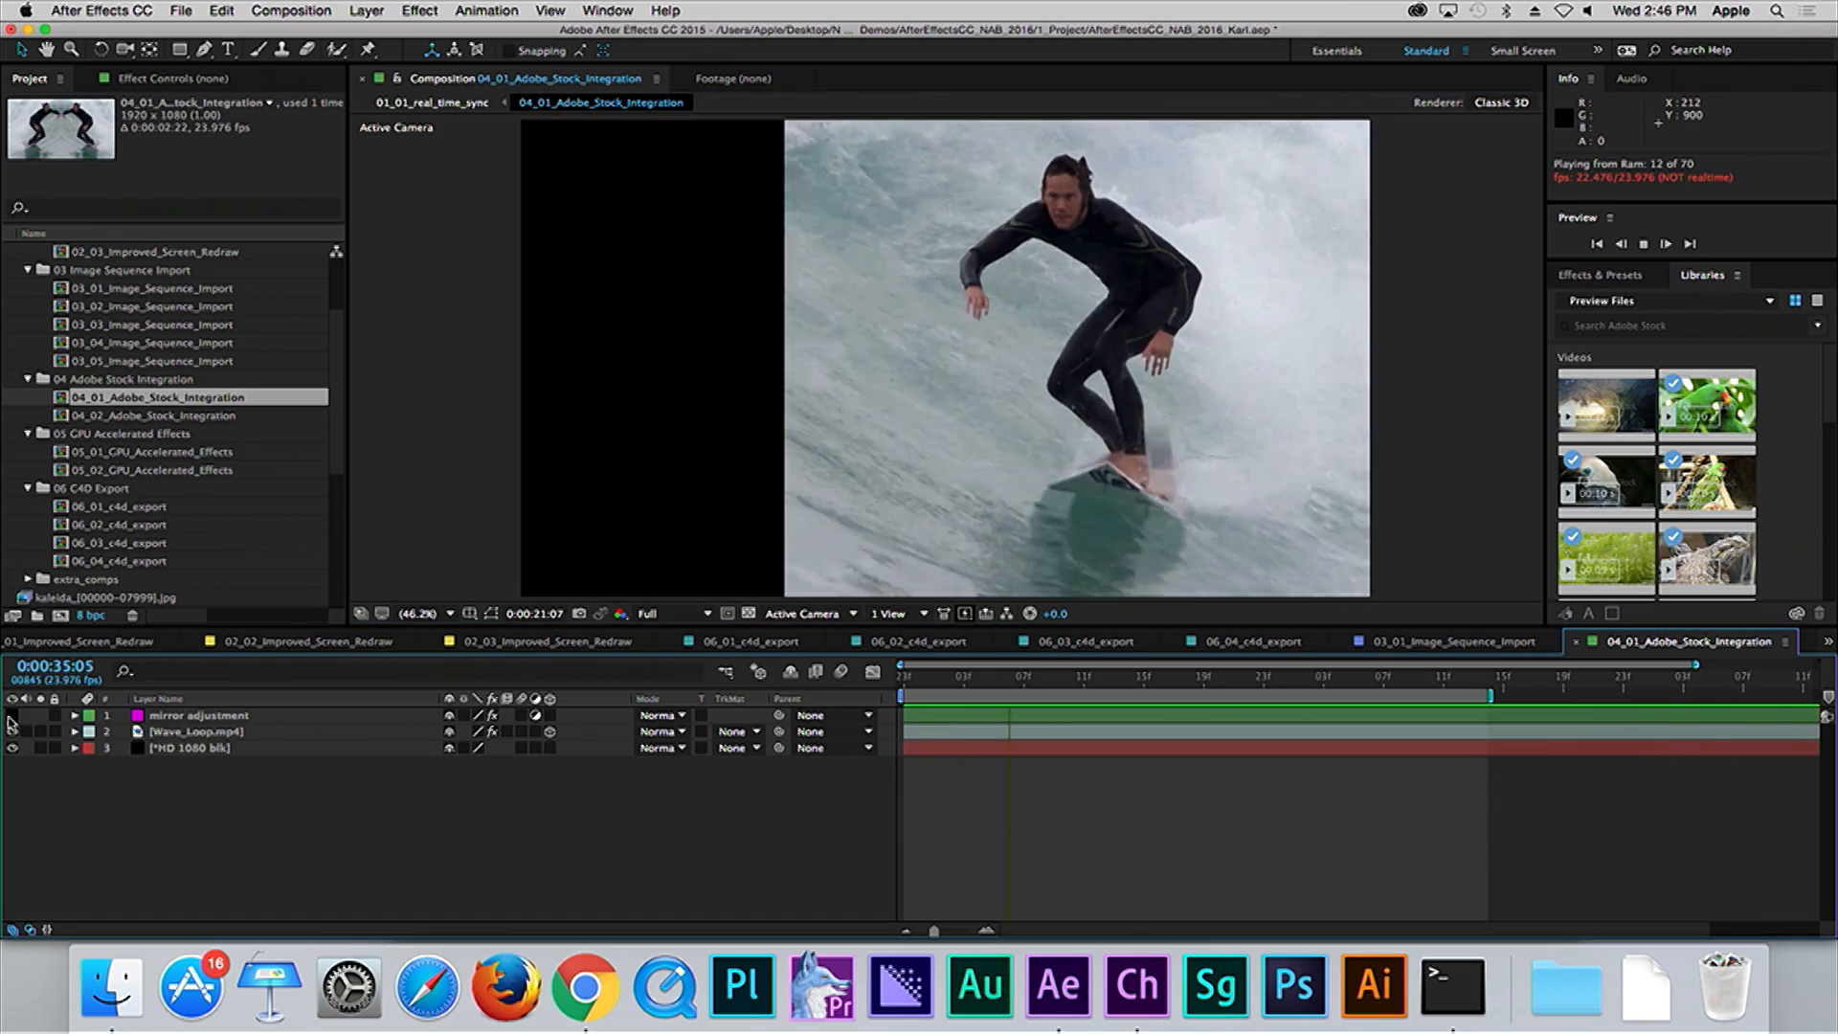
{"action": "left_click", "coordinate": [11, 716]}
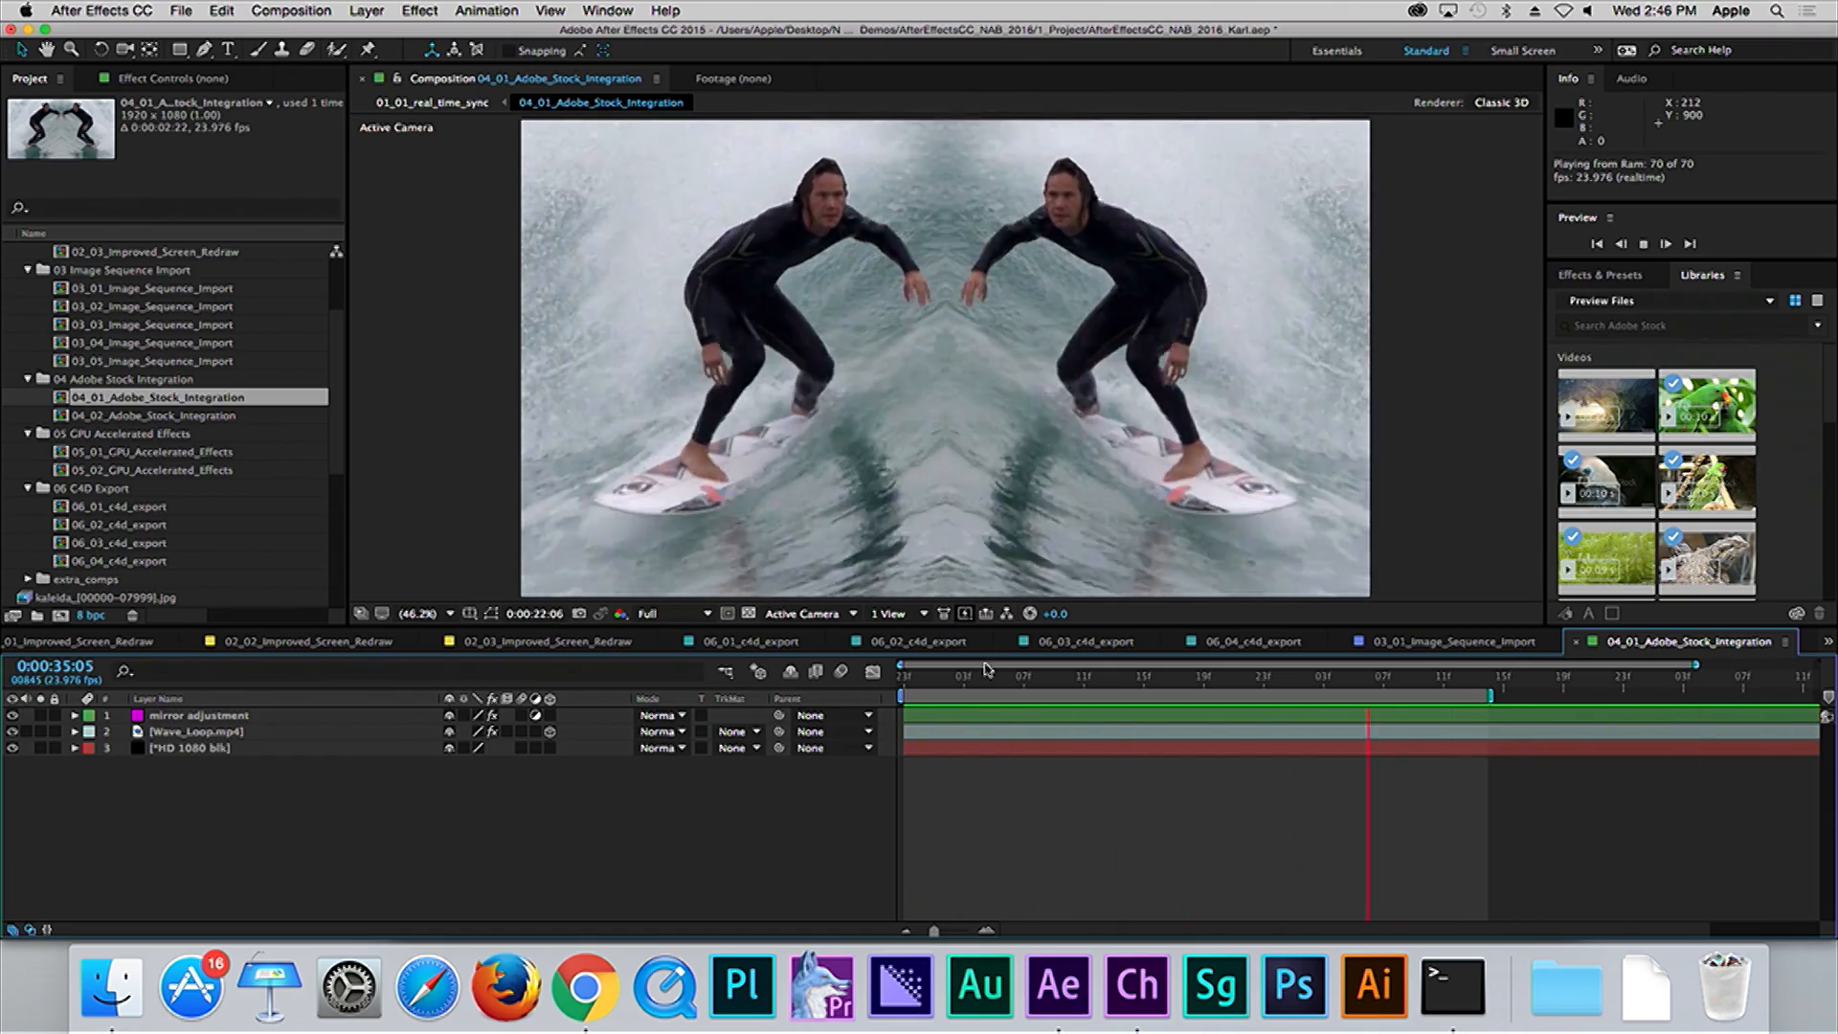
Step: Search Adobe Stock from the Libraries panel for "POV surf" and save a preview of the first wave video to the Preview Files library
{"action": "left_click", "coordinate": [1597, 327]}
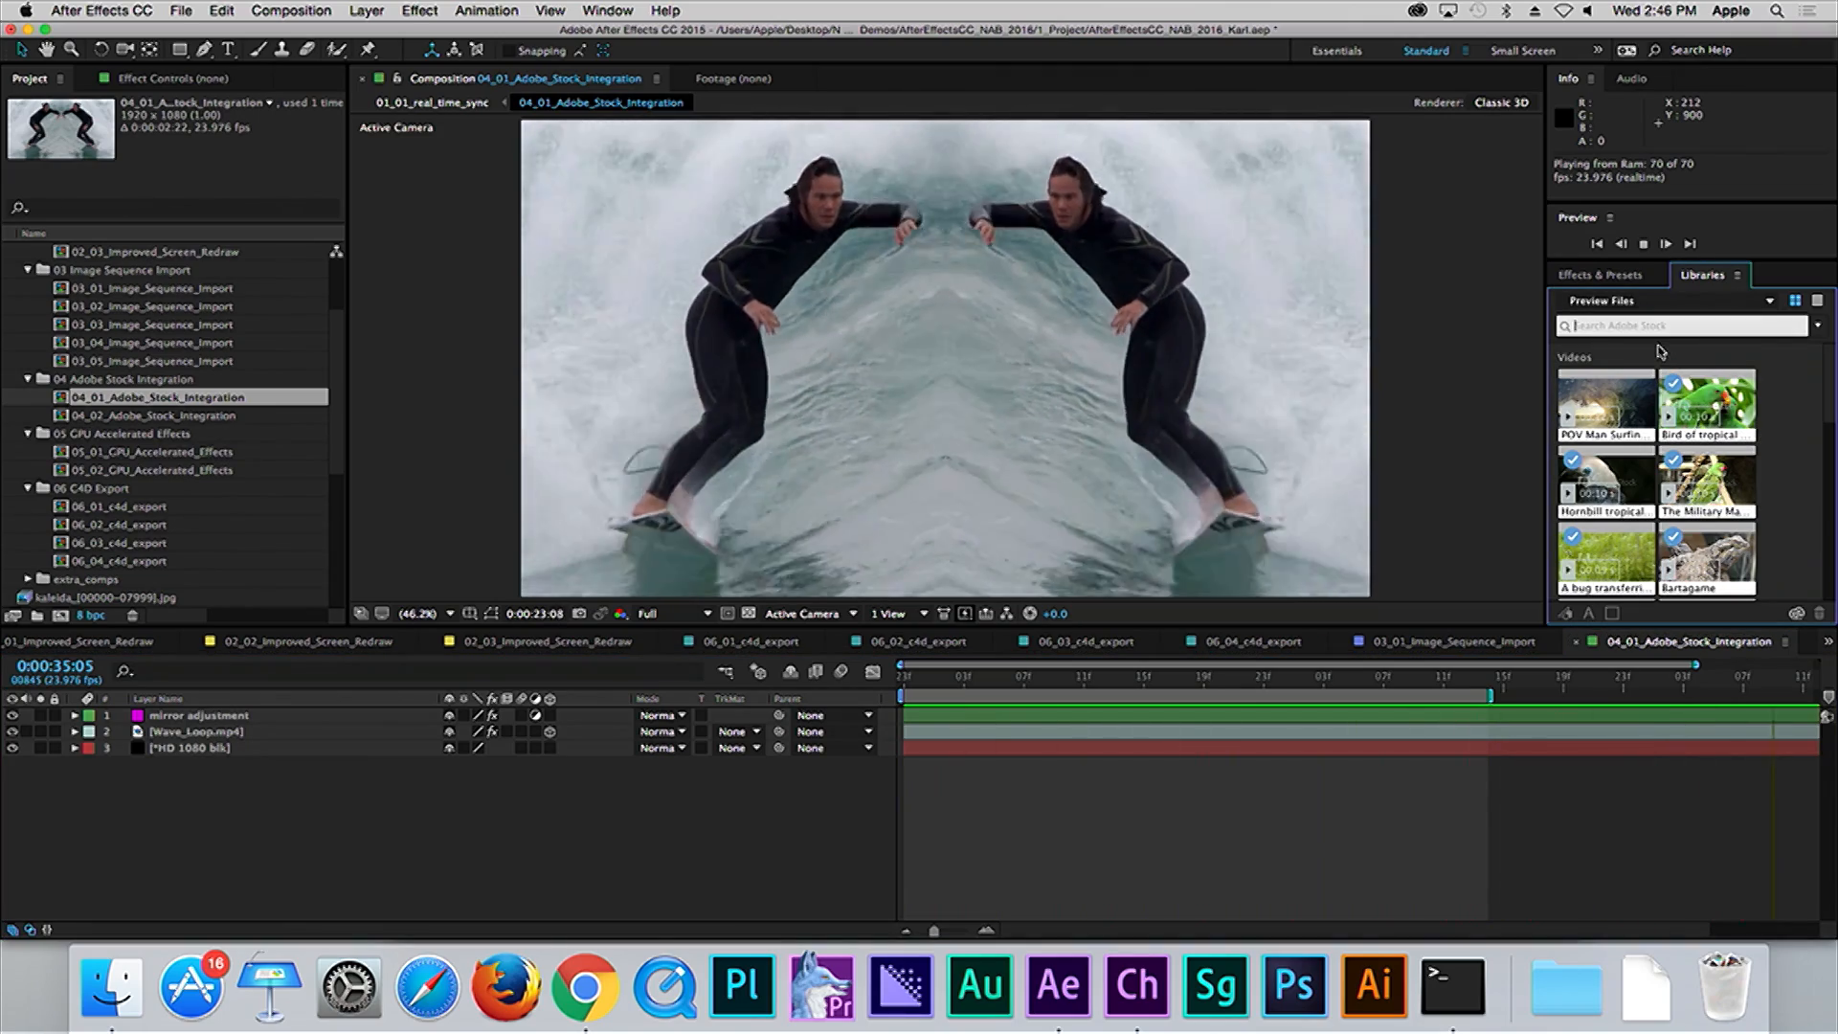
{"action": "type", "text": "POV"}
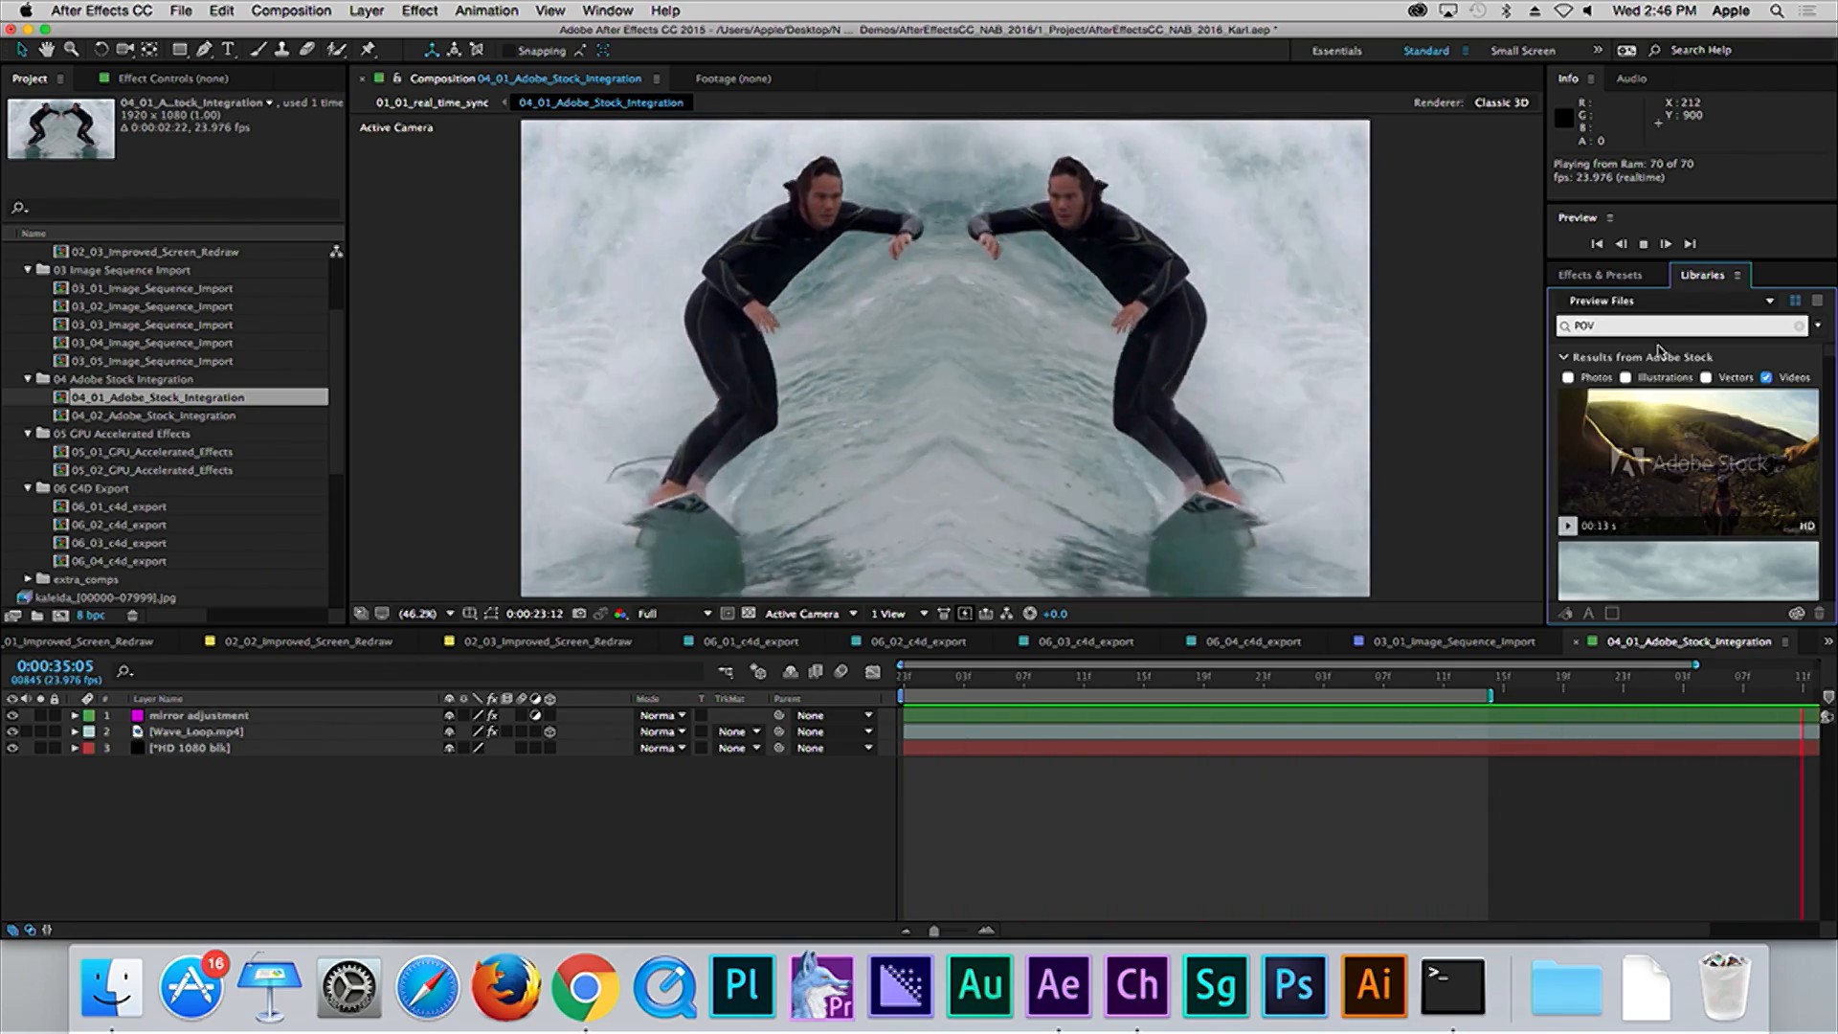
{"action": "type", "text": "s"}
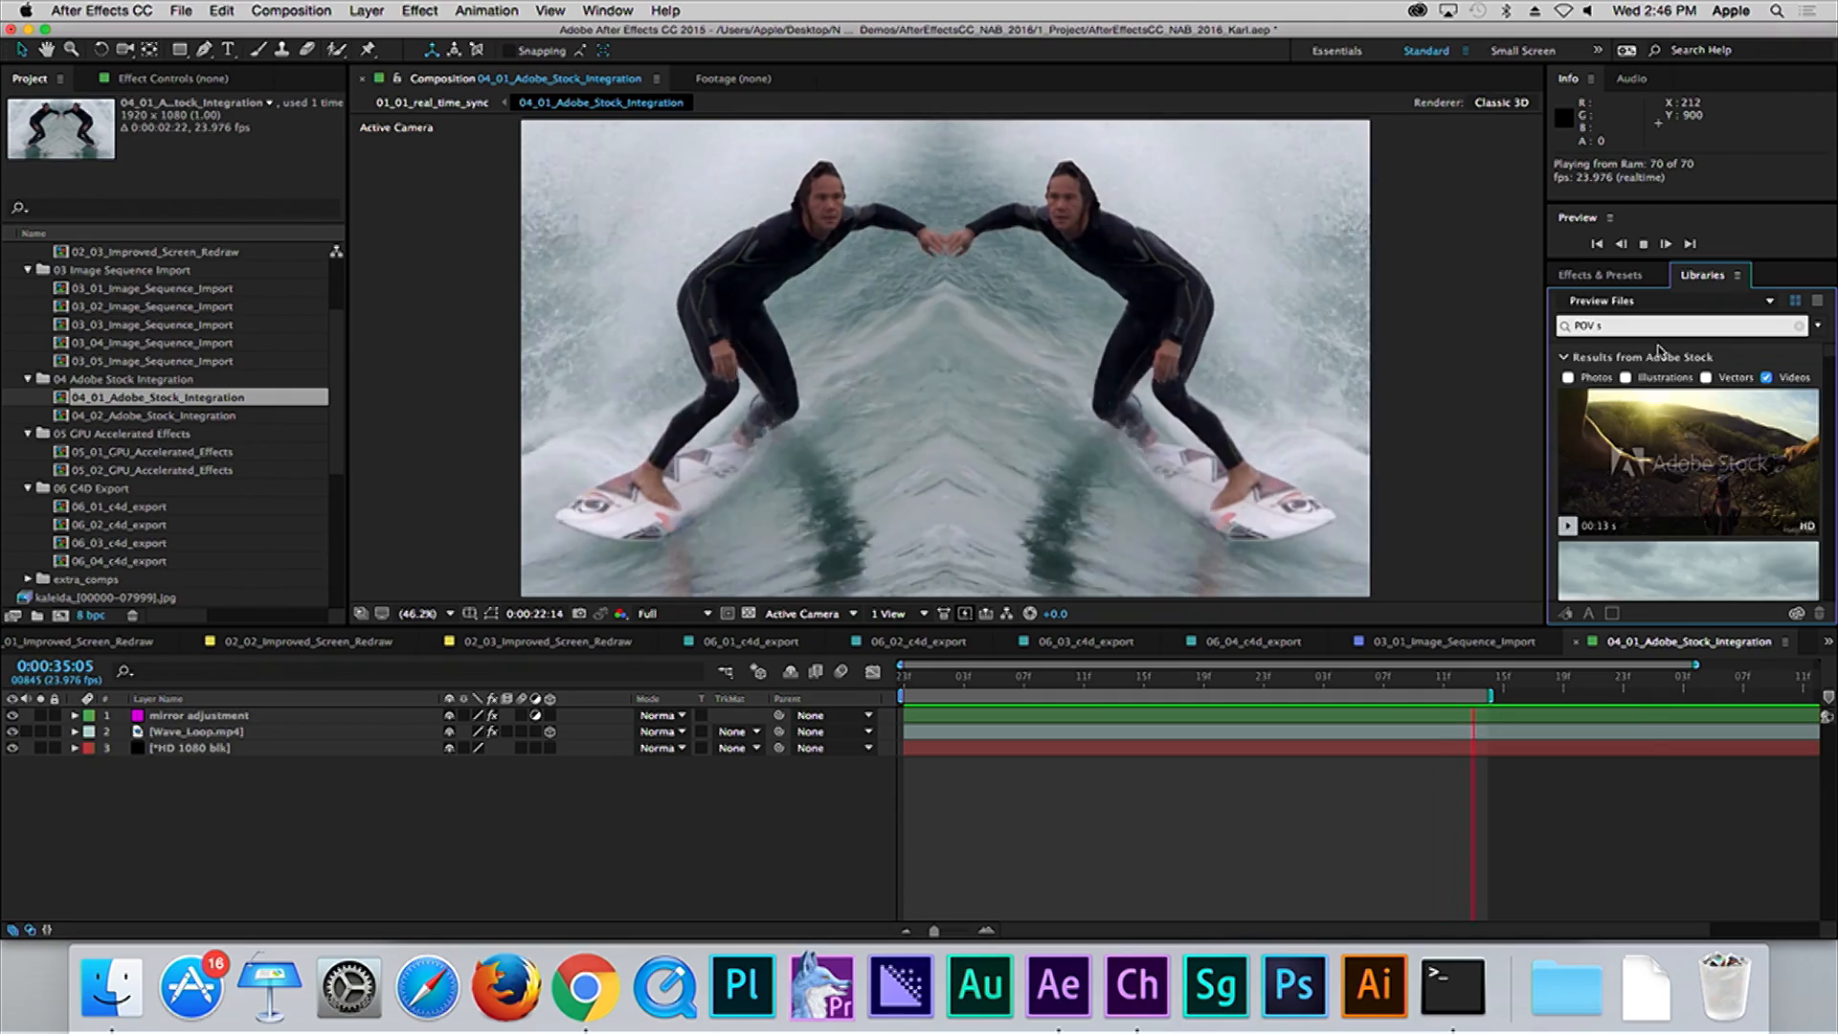
{"action": "type", "text": "urf"}
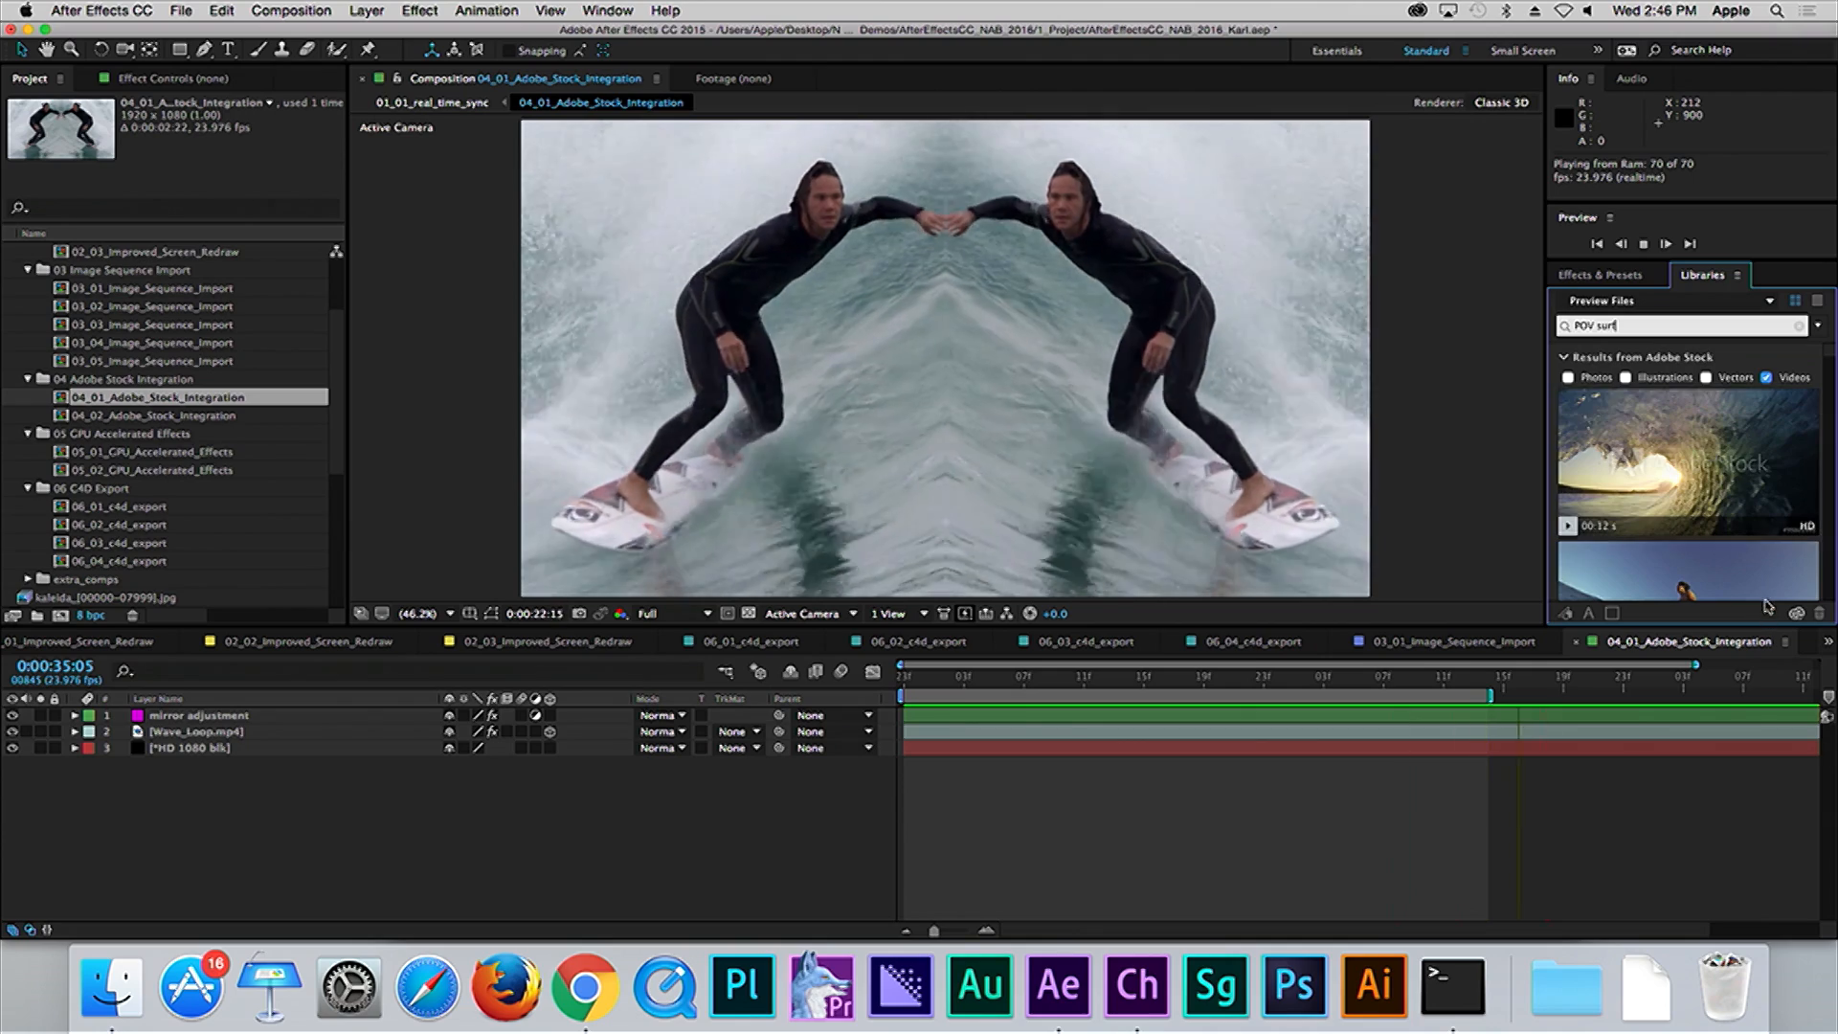
{"action": "right_click", "coordinate": [1692, 442]}
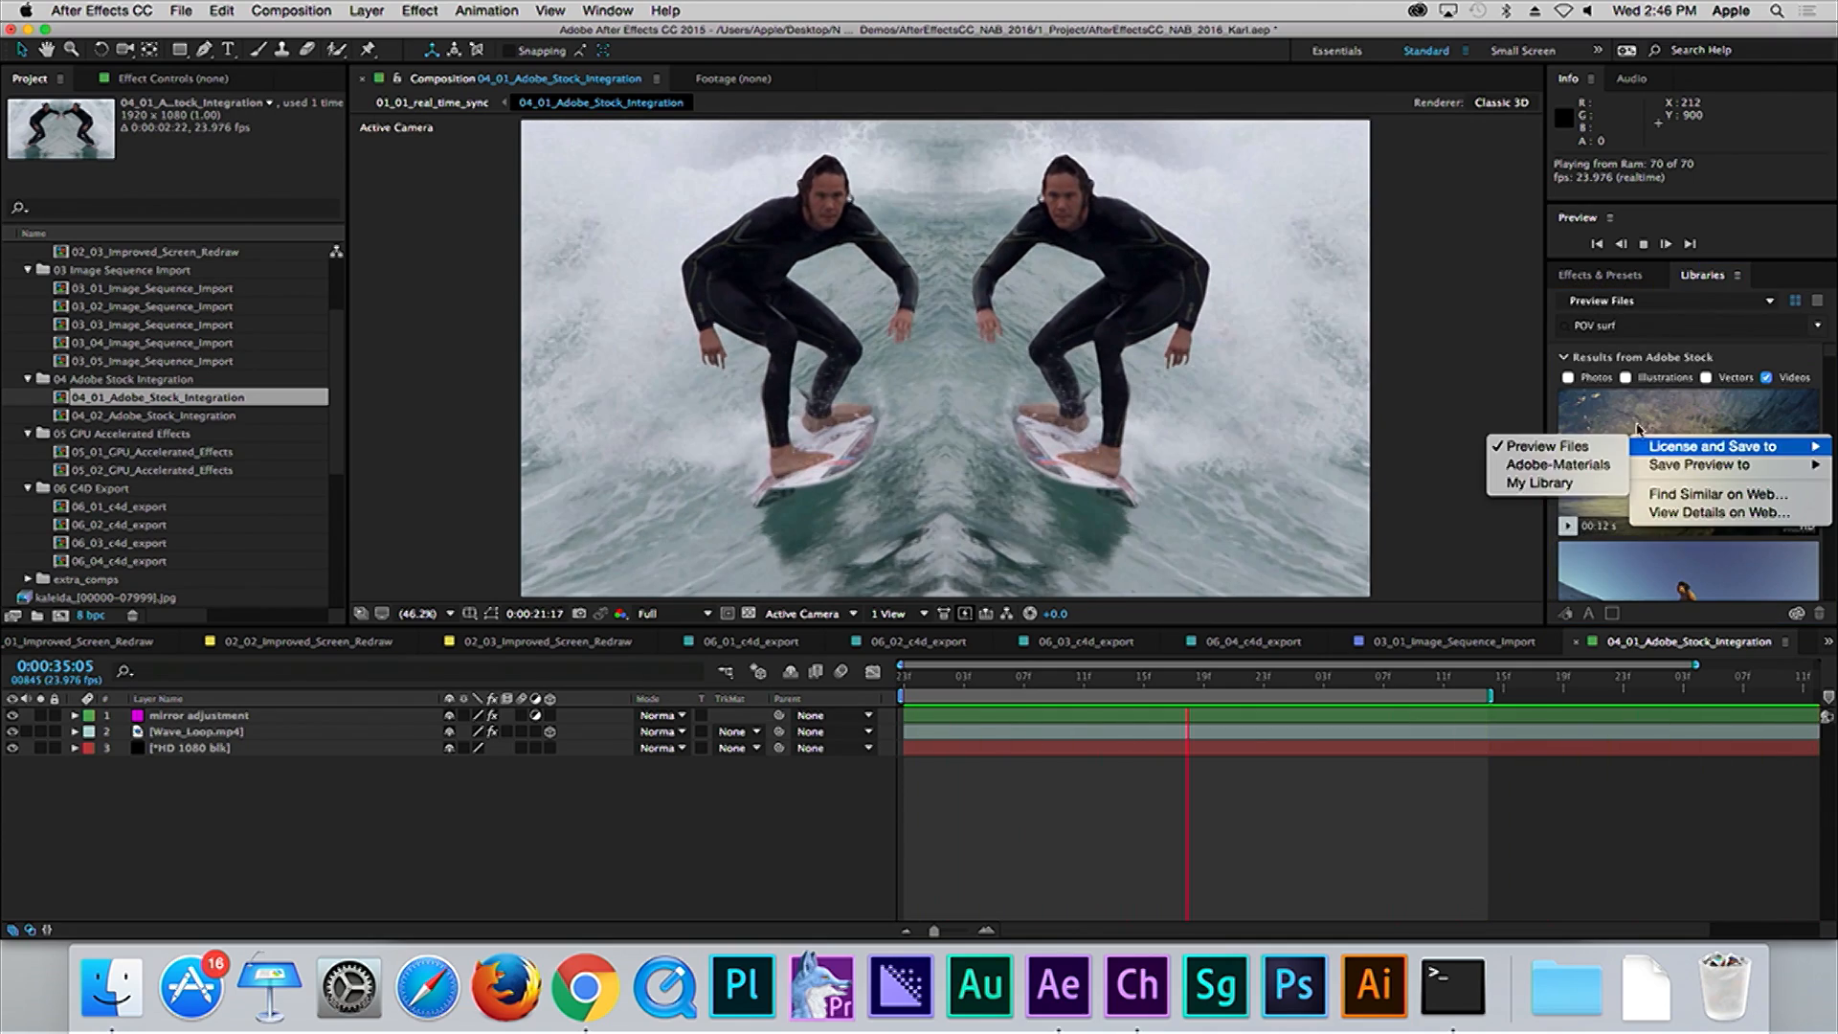
{"action": "left_click", "coordinate": [1626, 476]}
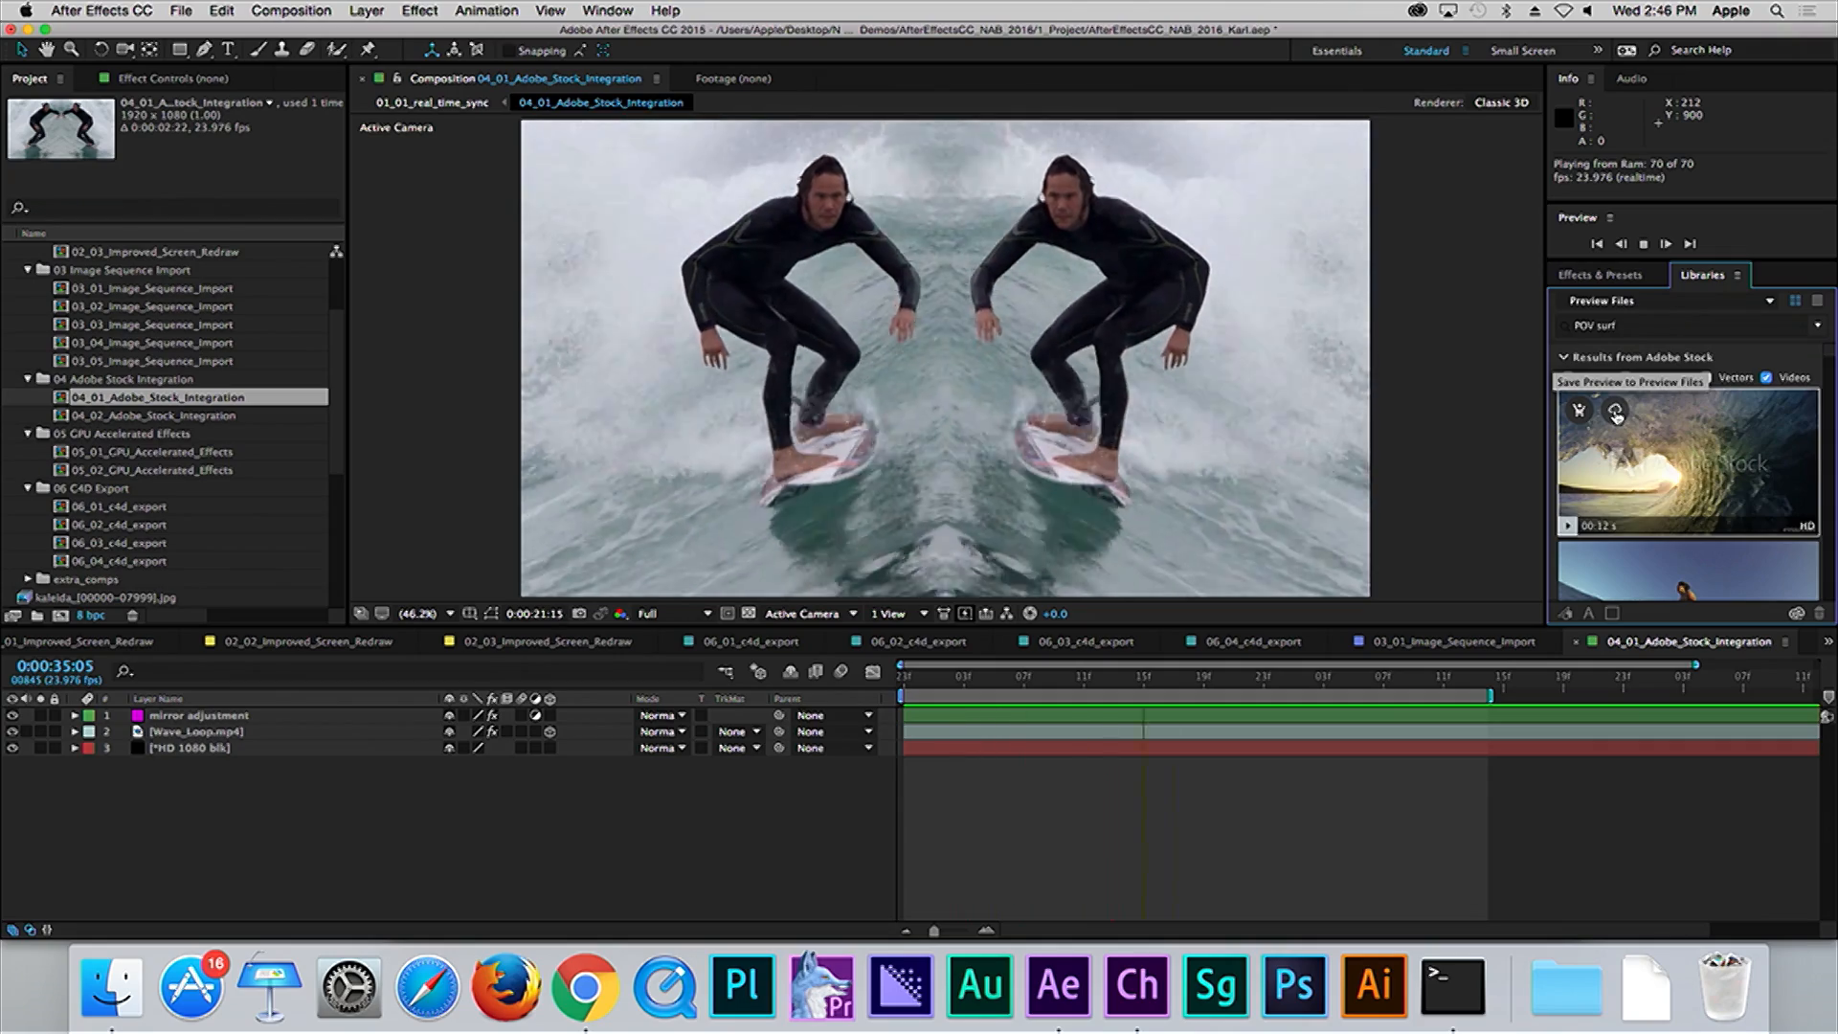
{"action": "left_click", "coordinate": [1615, 413]}
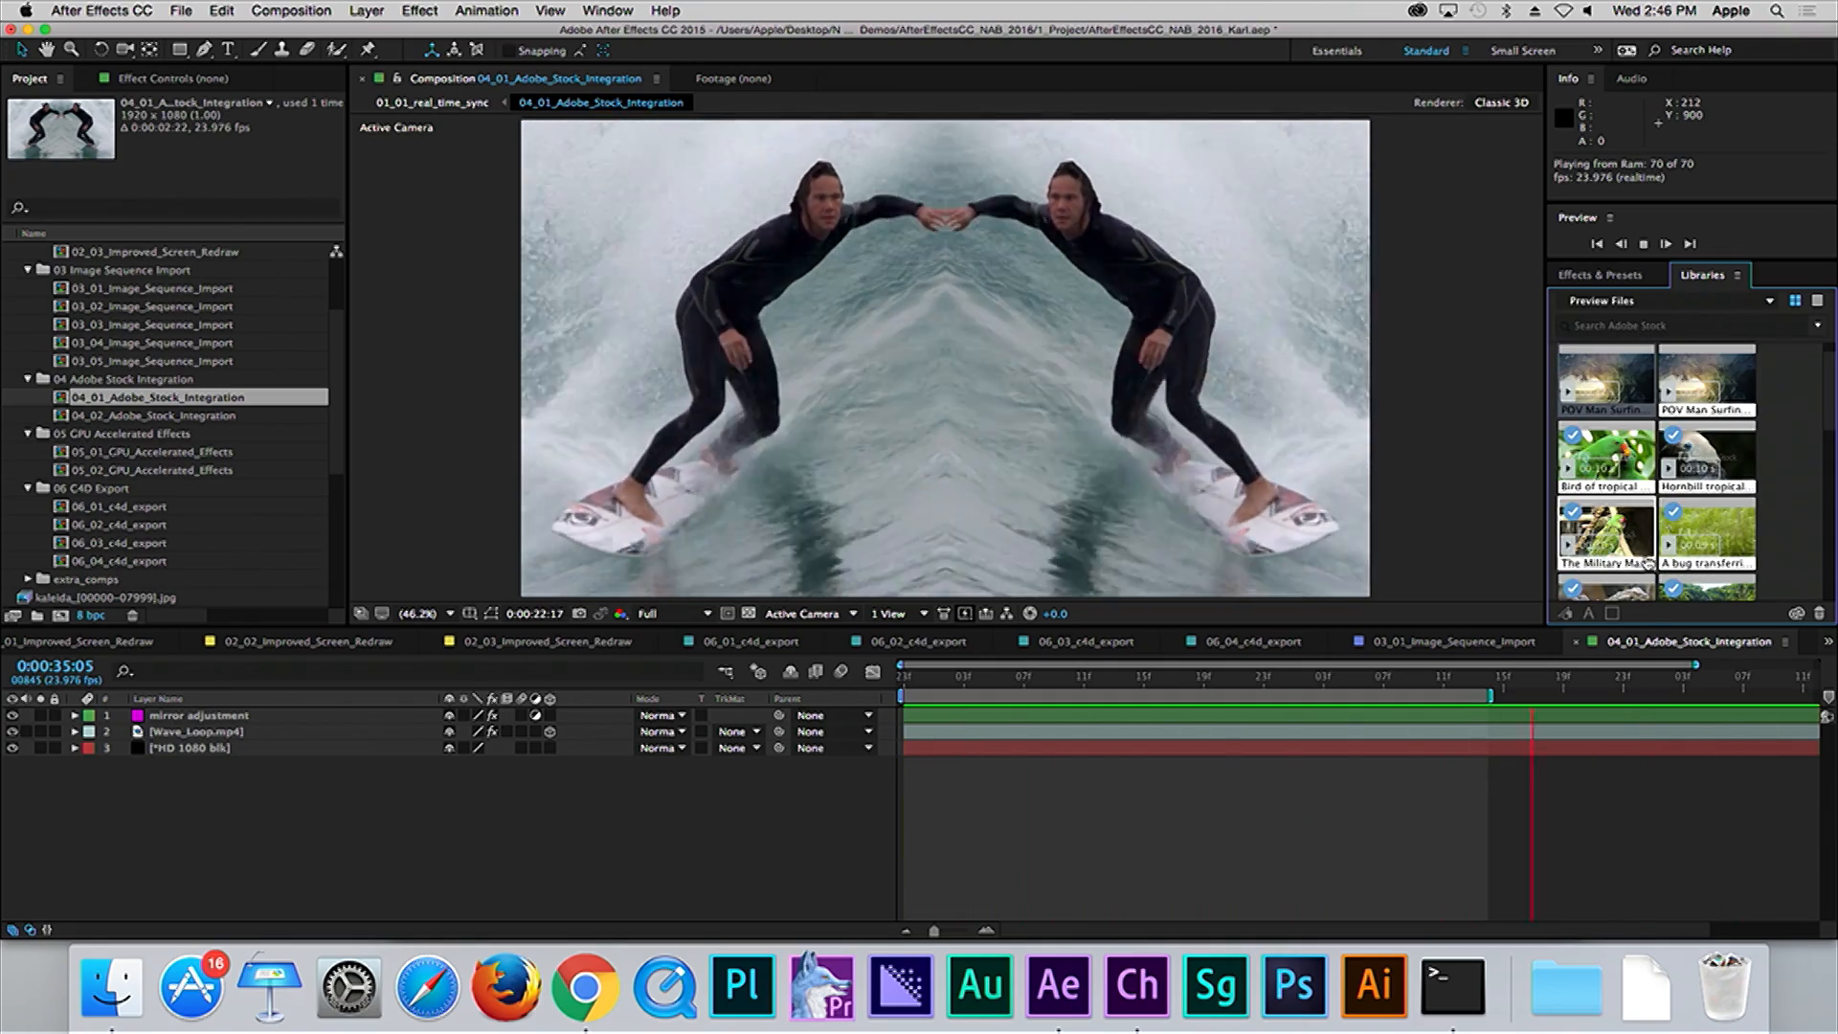
Step: Add the saved POV Man Surfing Ocean Wave preview to the project, open it in the footage viewer and play it
{"action": "right_click", "coordinate": [1603, 364]}
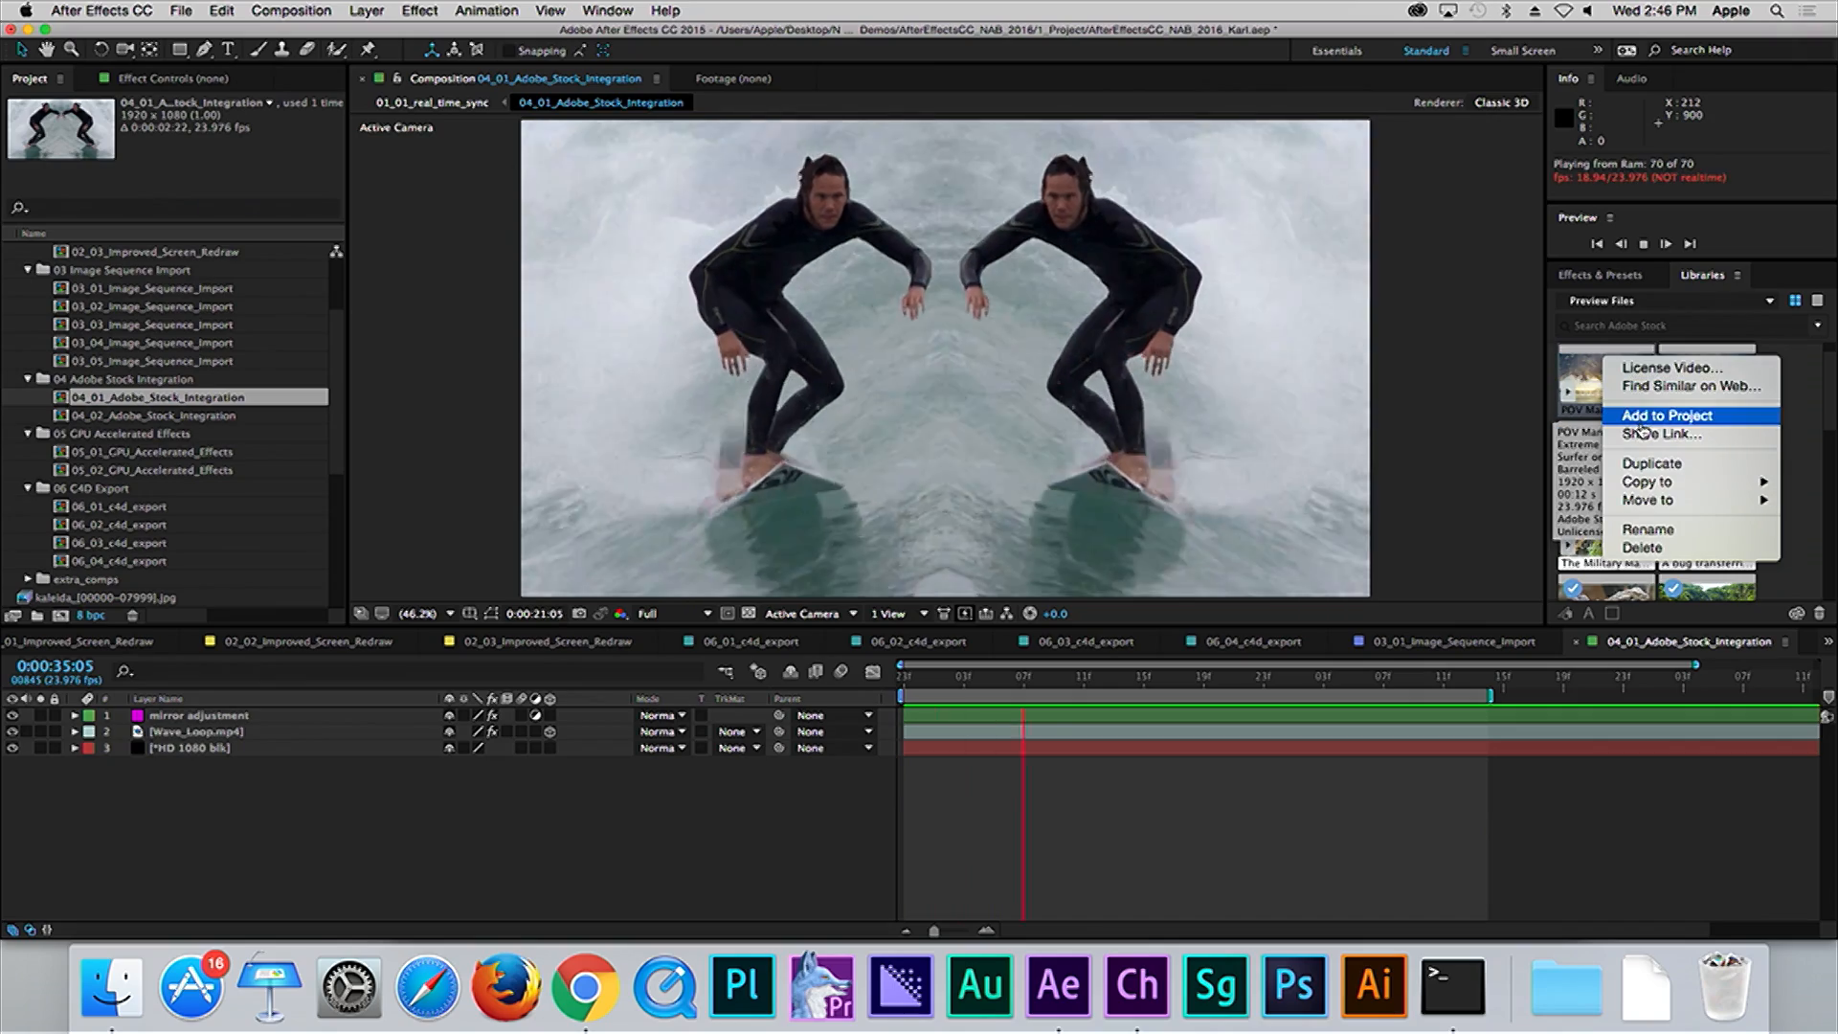
{"action": "left_click", "coordinate": [1641, 419]}
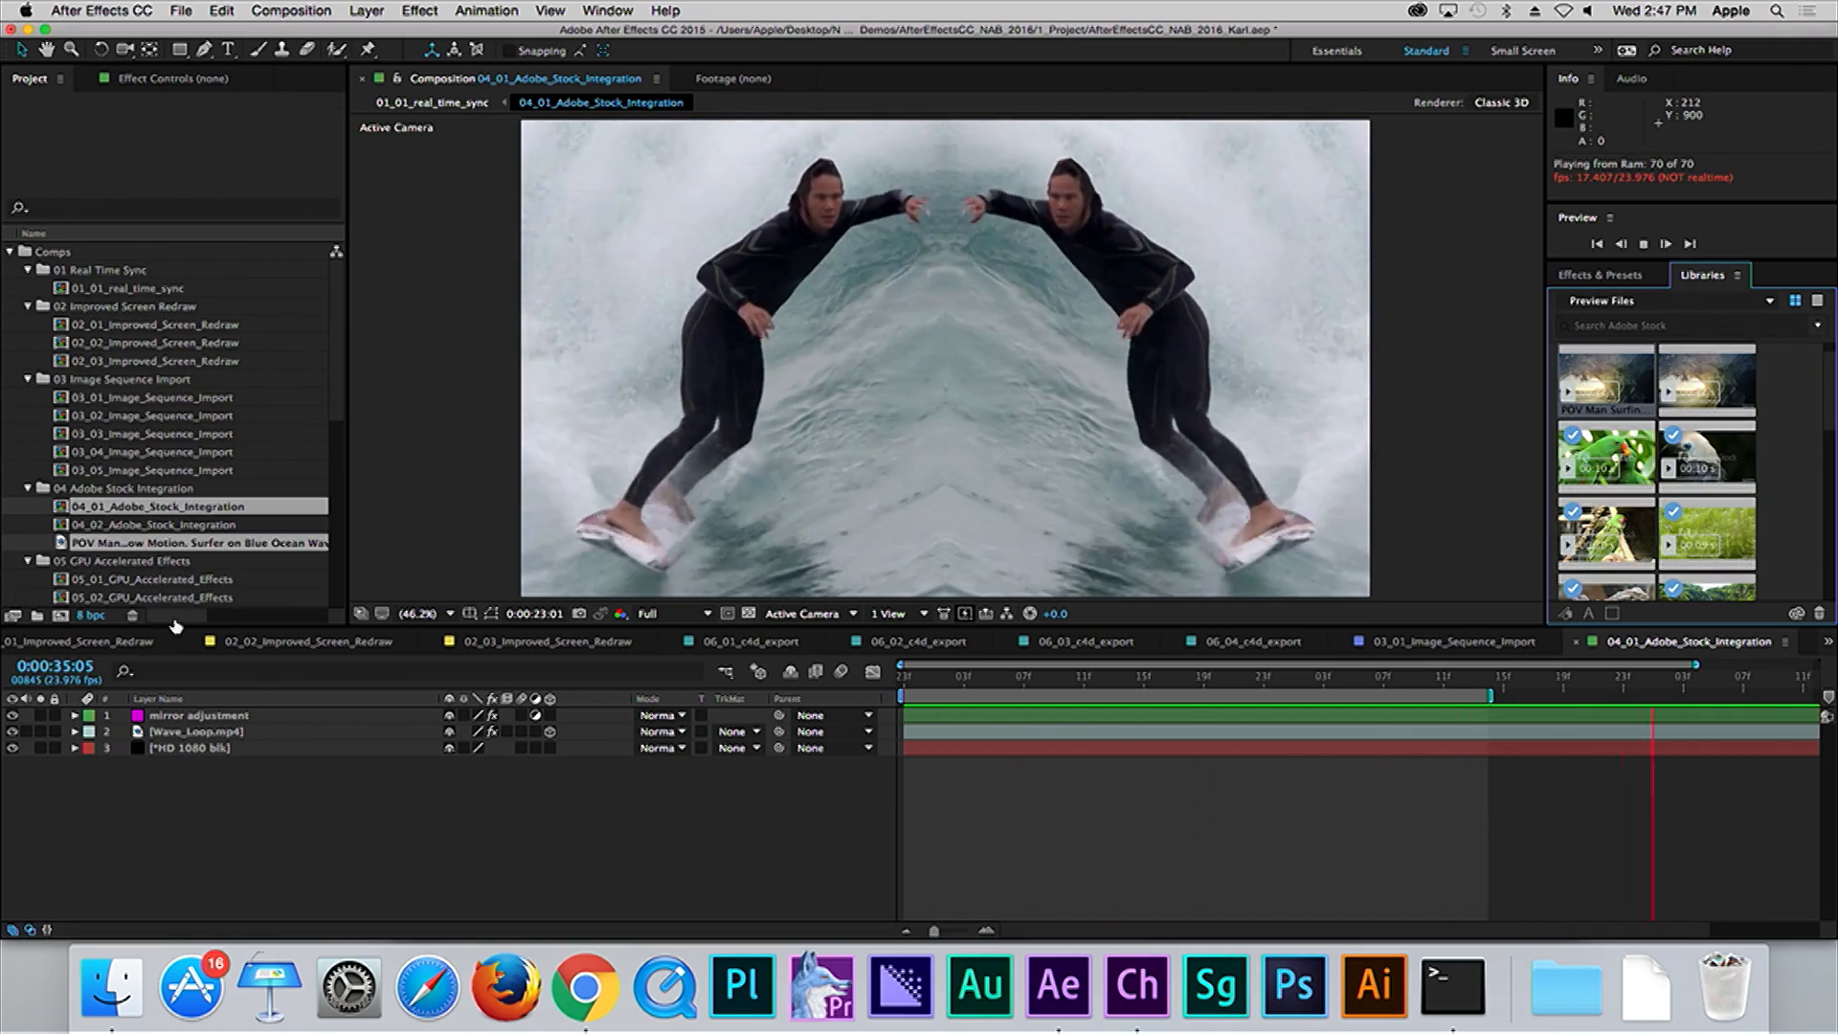
{"action": "left_click", "coordinate": [35, 550]}
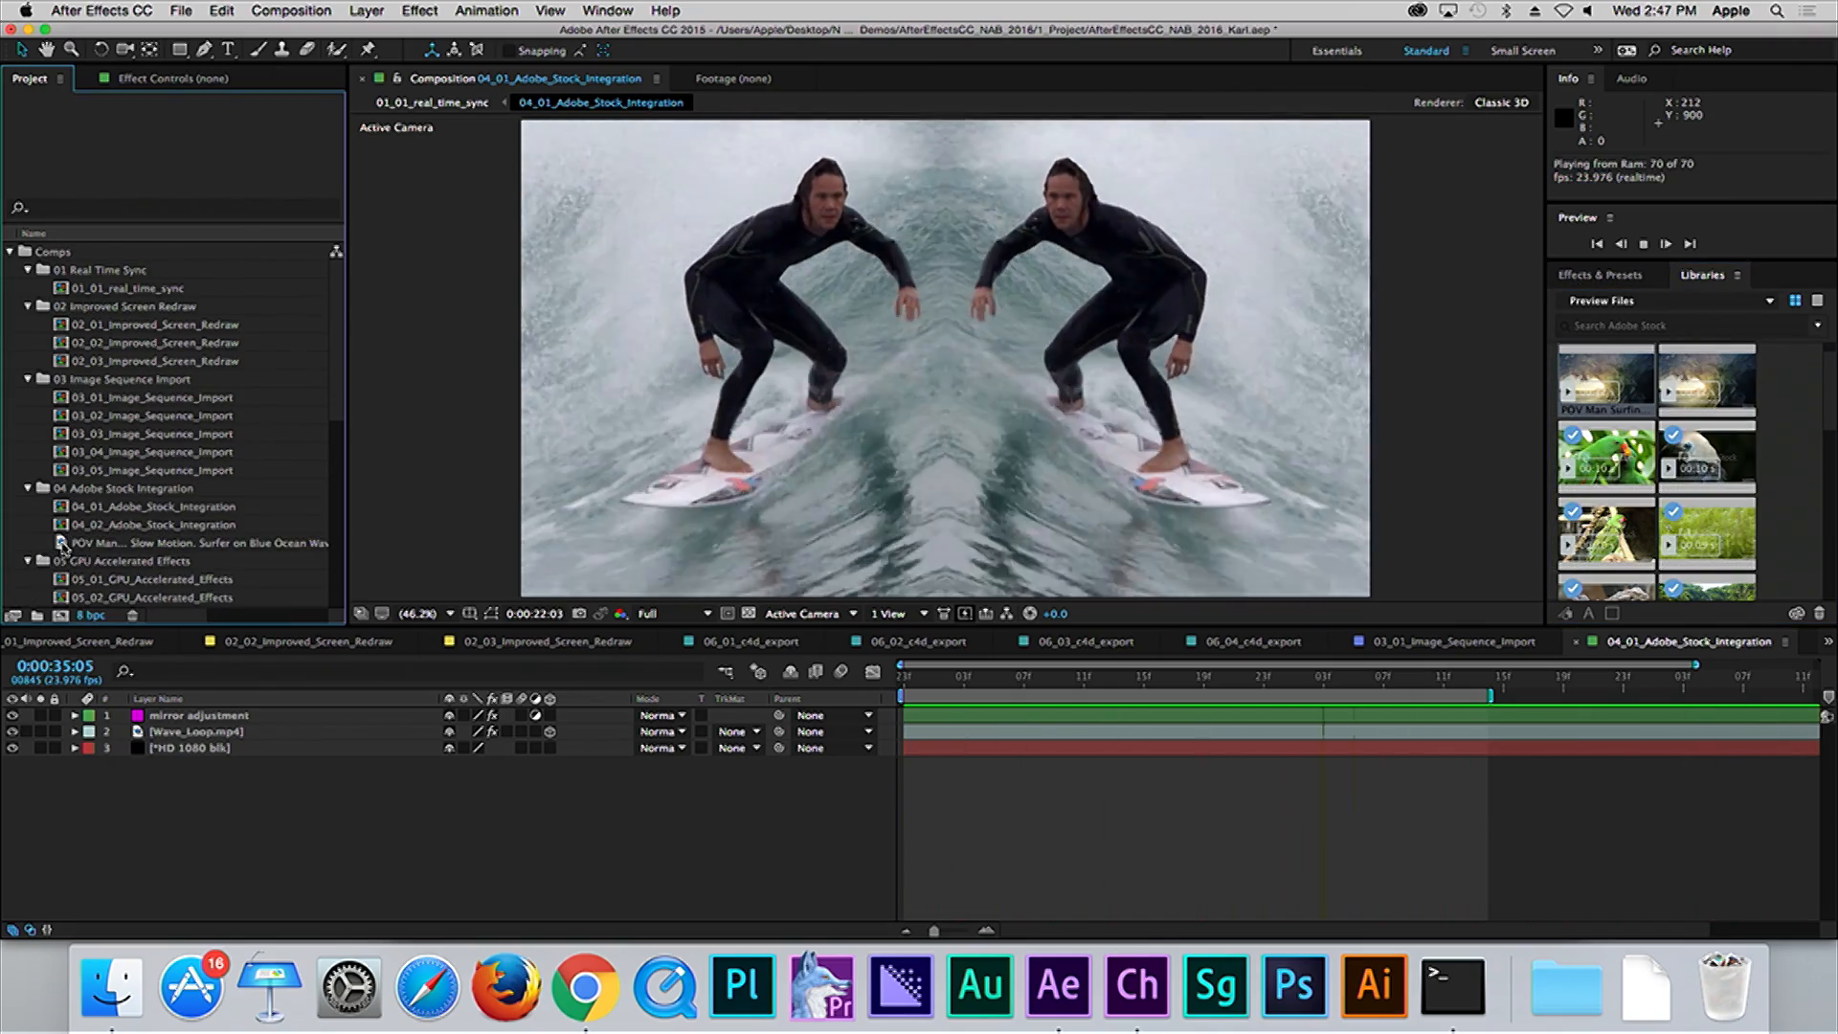
{"action": "left_click", "coordinate": [62, 545]}
{"action": "double_click", "coordinate": [61, 544]}
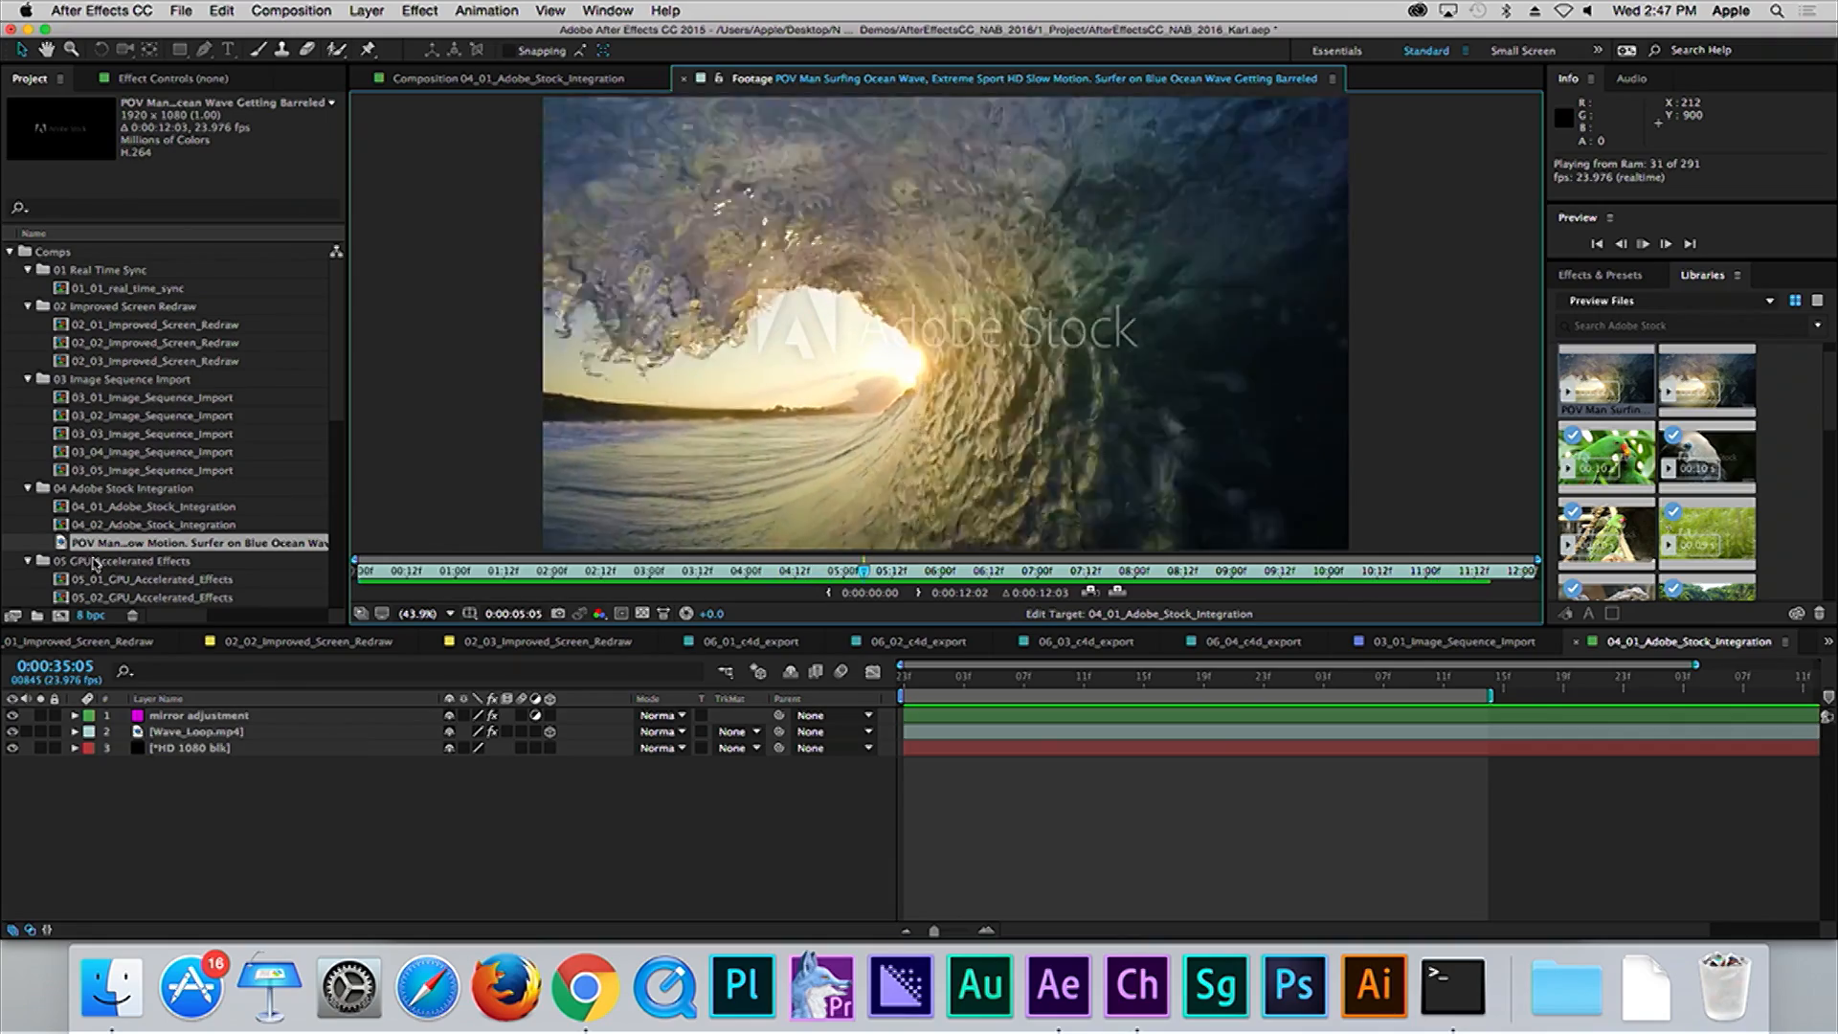
{"action": "key", "text": "space"}
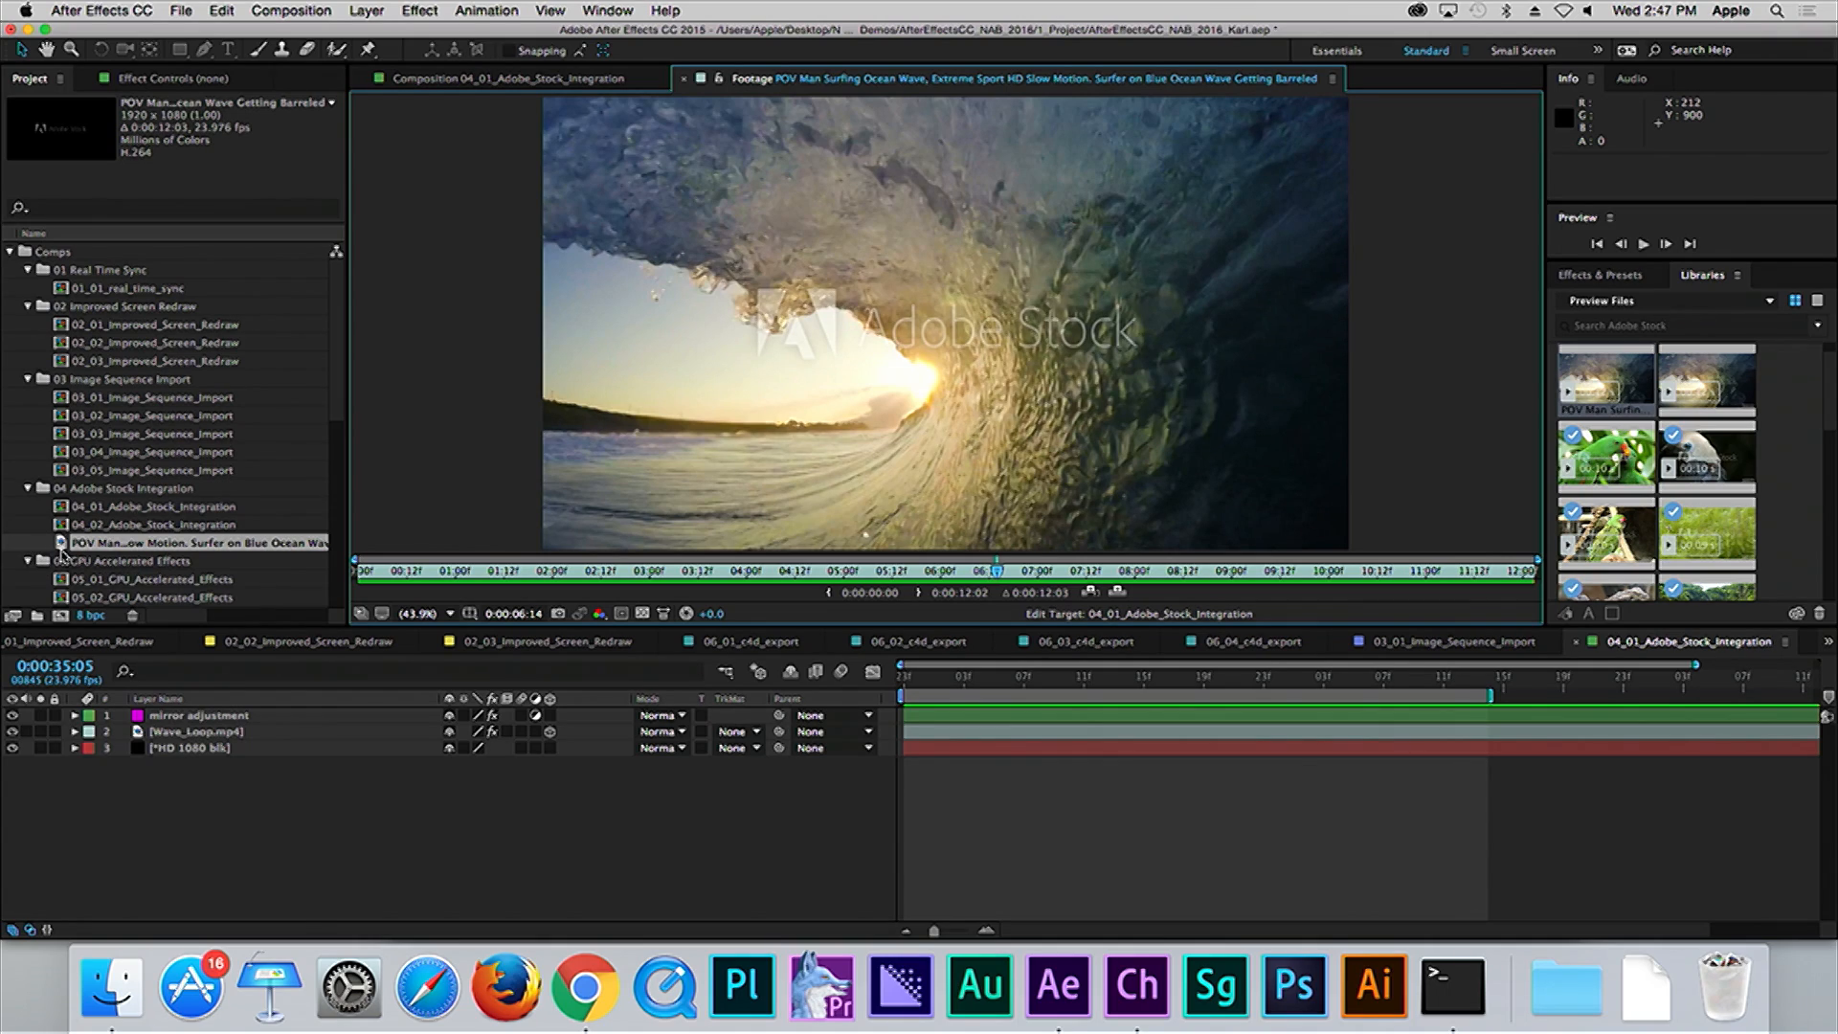
Step: Insert the POV surfing clip directly below the mirror adjustment layer and preview the composition from 0:00:20:23
{"action": "left_click_drag", "start_coordinate": [59, 550], "coordinate": [165, 732]}
{"action": "left_click_drag", "start_coordinate": [998, 681], "coordinate": [1248, 702]}
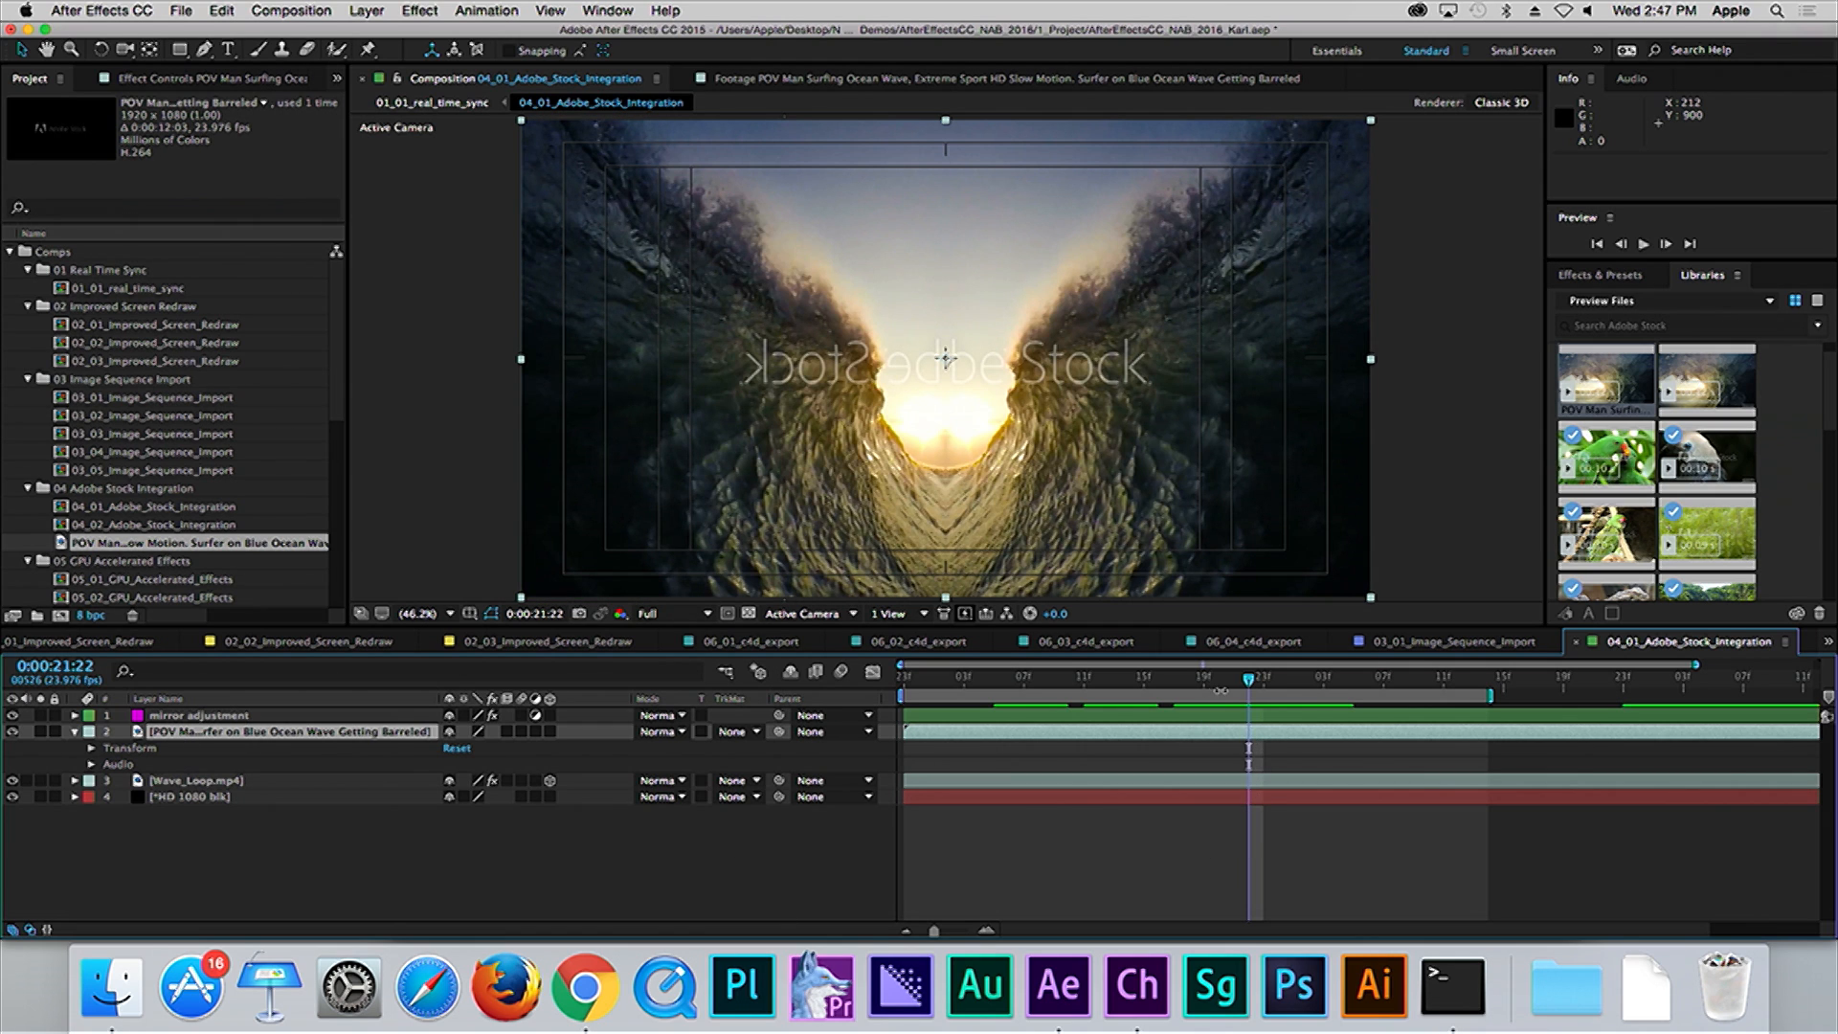
{"action": "left_click_drag", "start_coordinate": [1220, 687], "coordinate": [903, 681]}
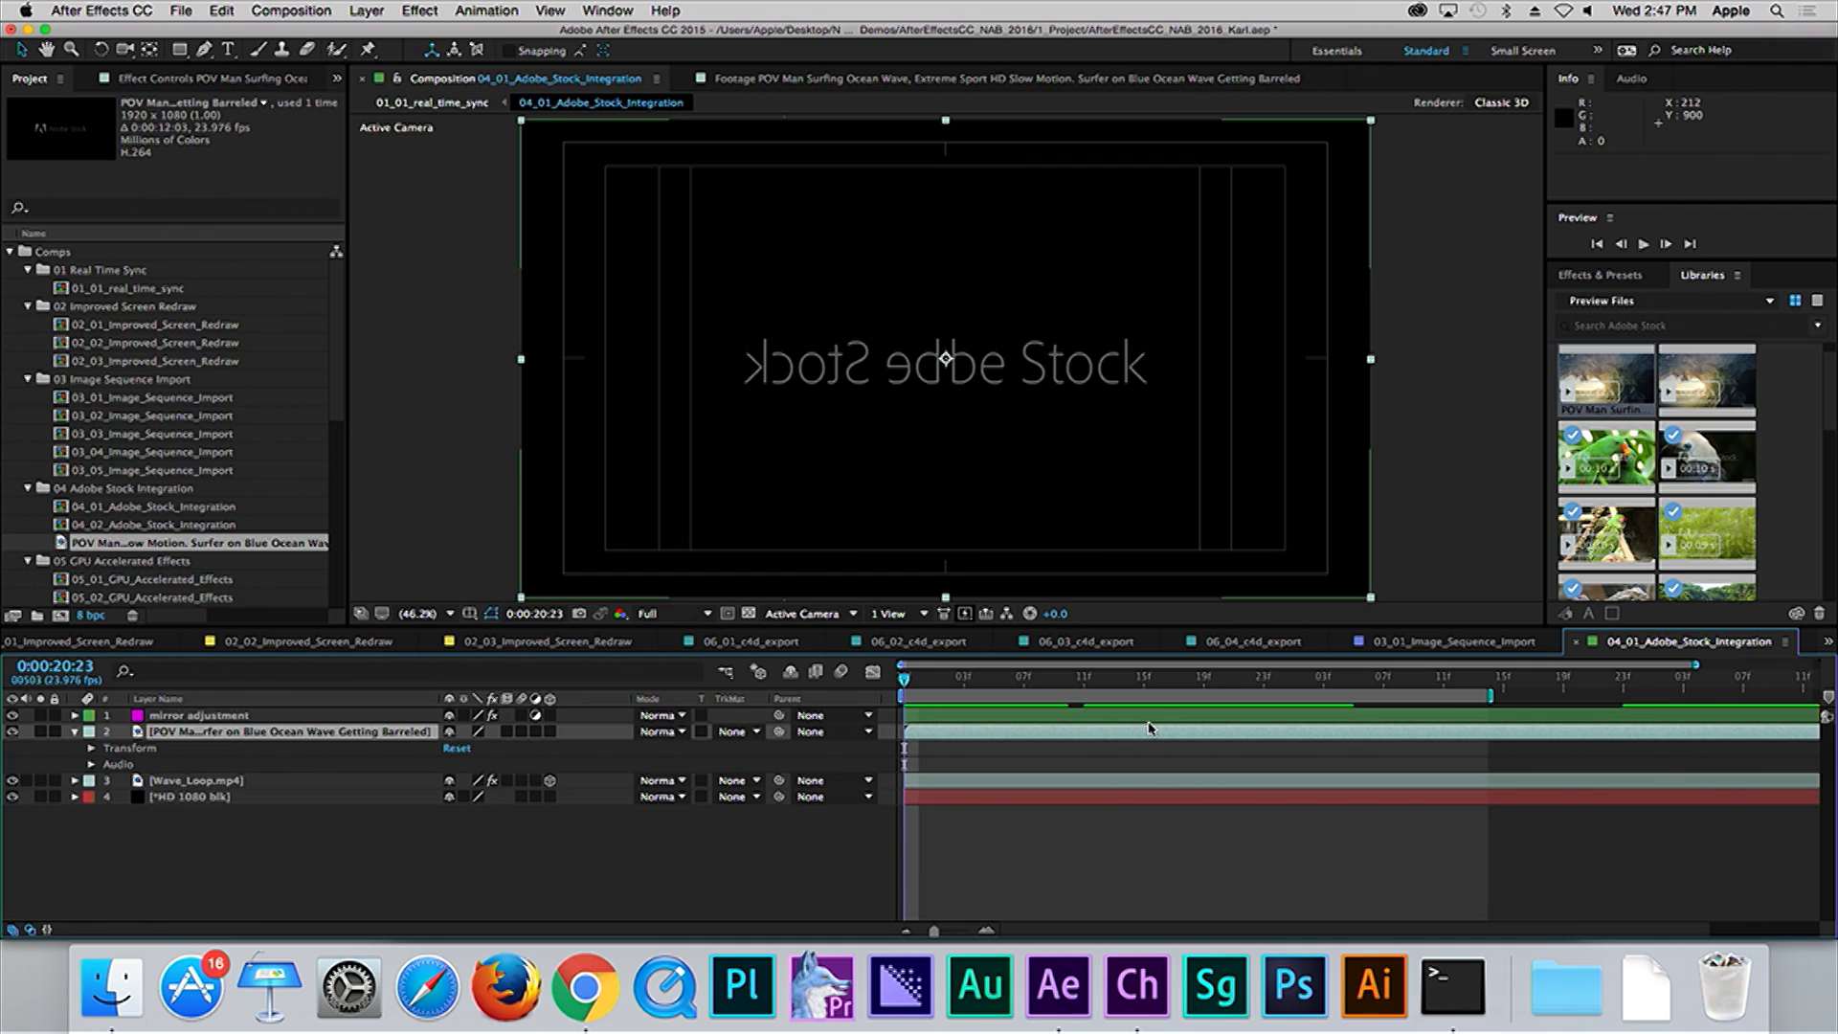
{"action": "key", "text": "space"}
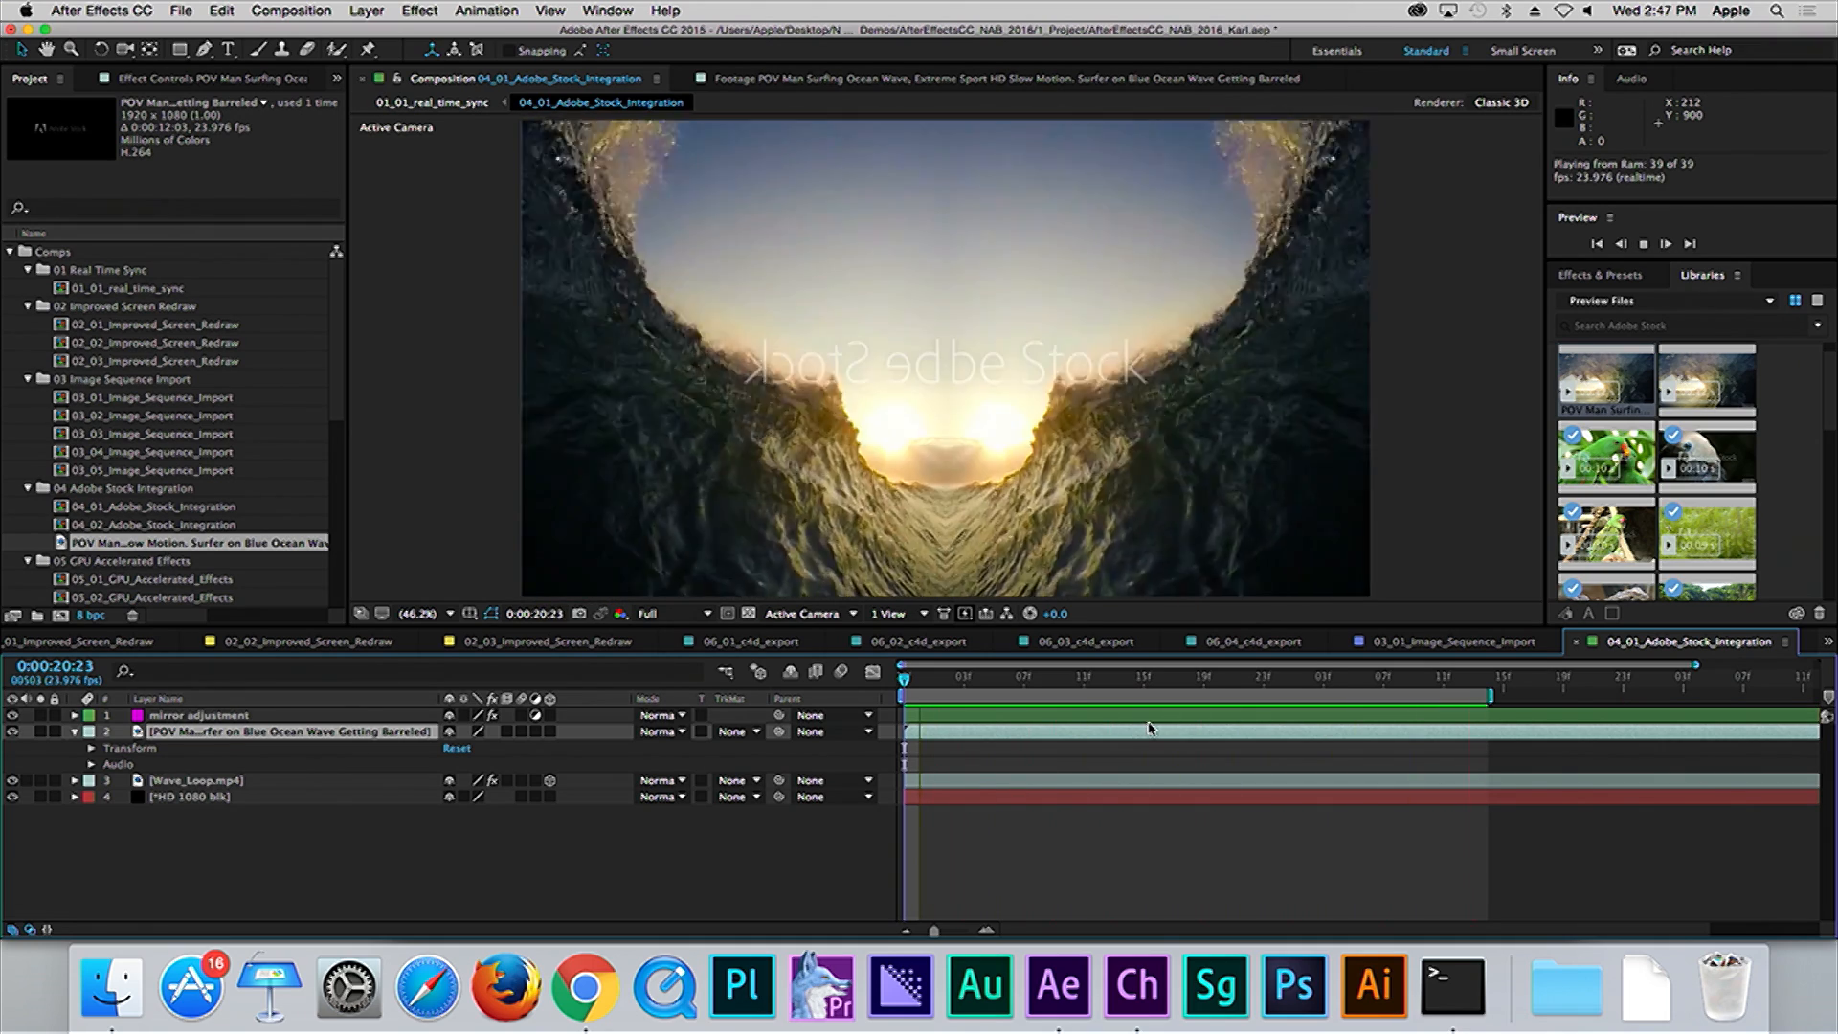
{"action": "key", "text": "space"}
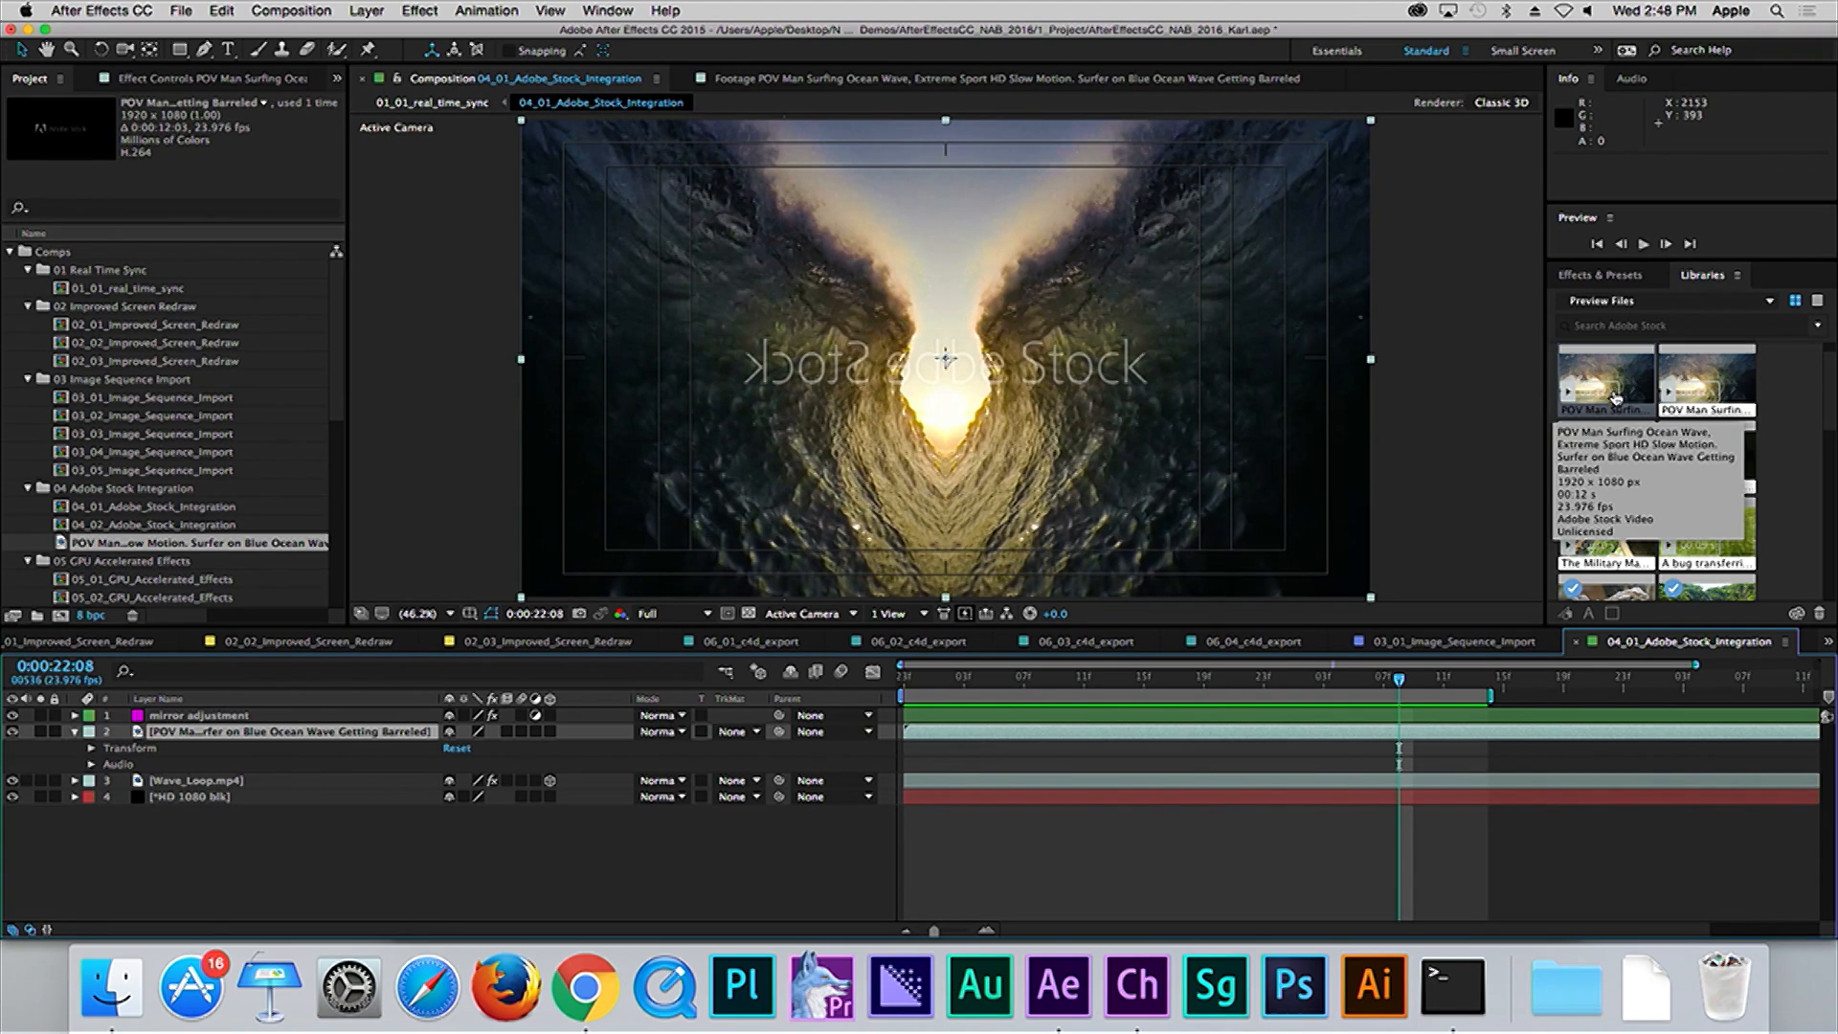
Step: View the Adobe Stock licensing prompt for the POV Man Surfing video in the library and dismiss it without licensing
{"action": "right_click", "coordinate": [1593, 393]}
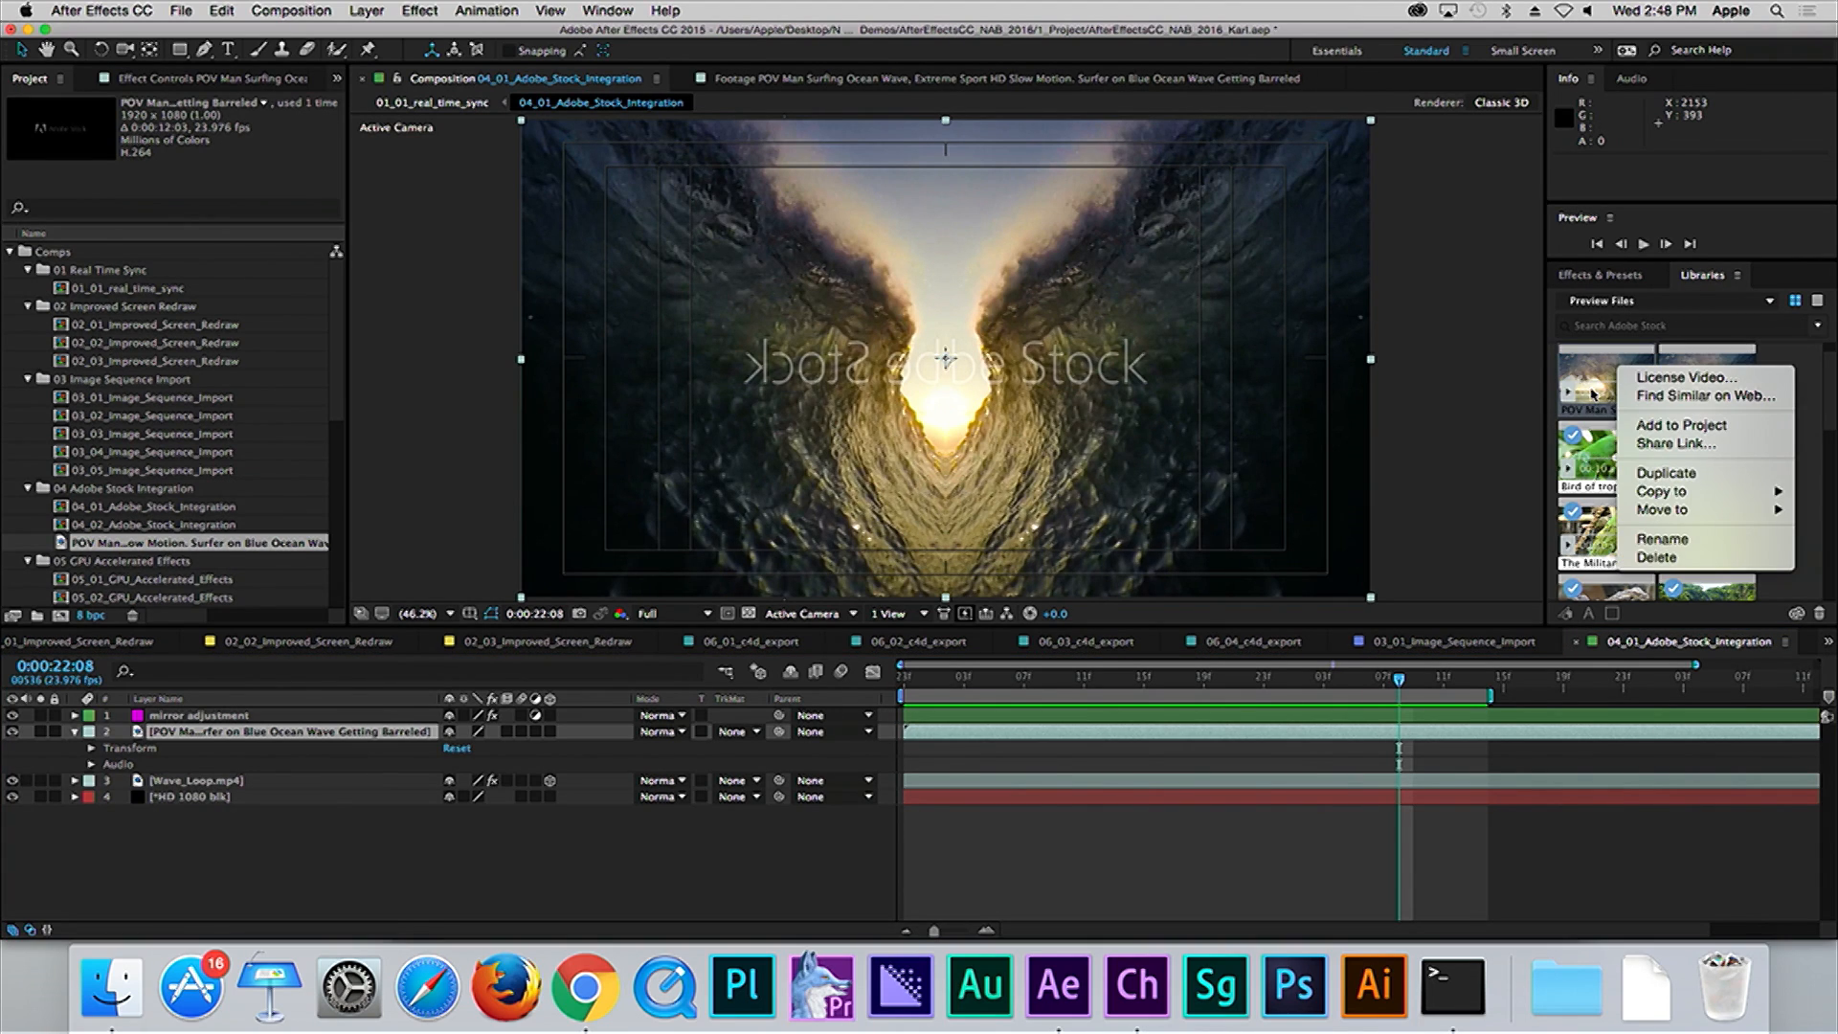
{"action": "left_click", "coordinate": [1660, 379]}
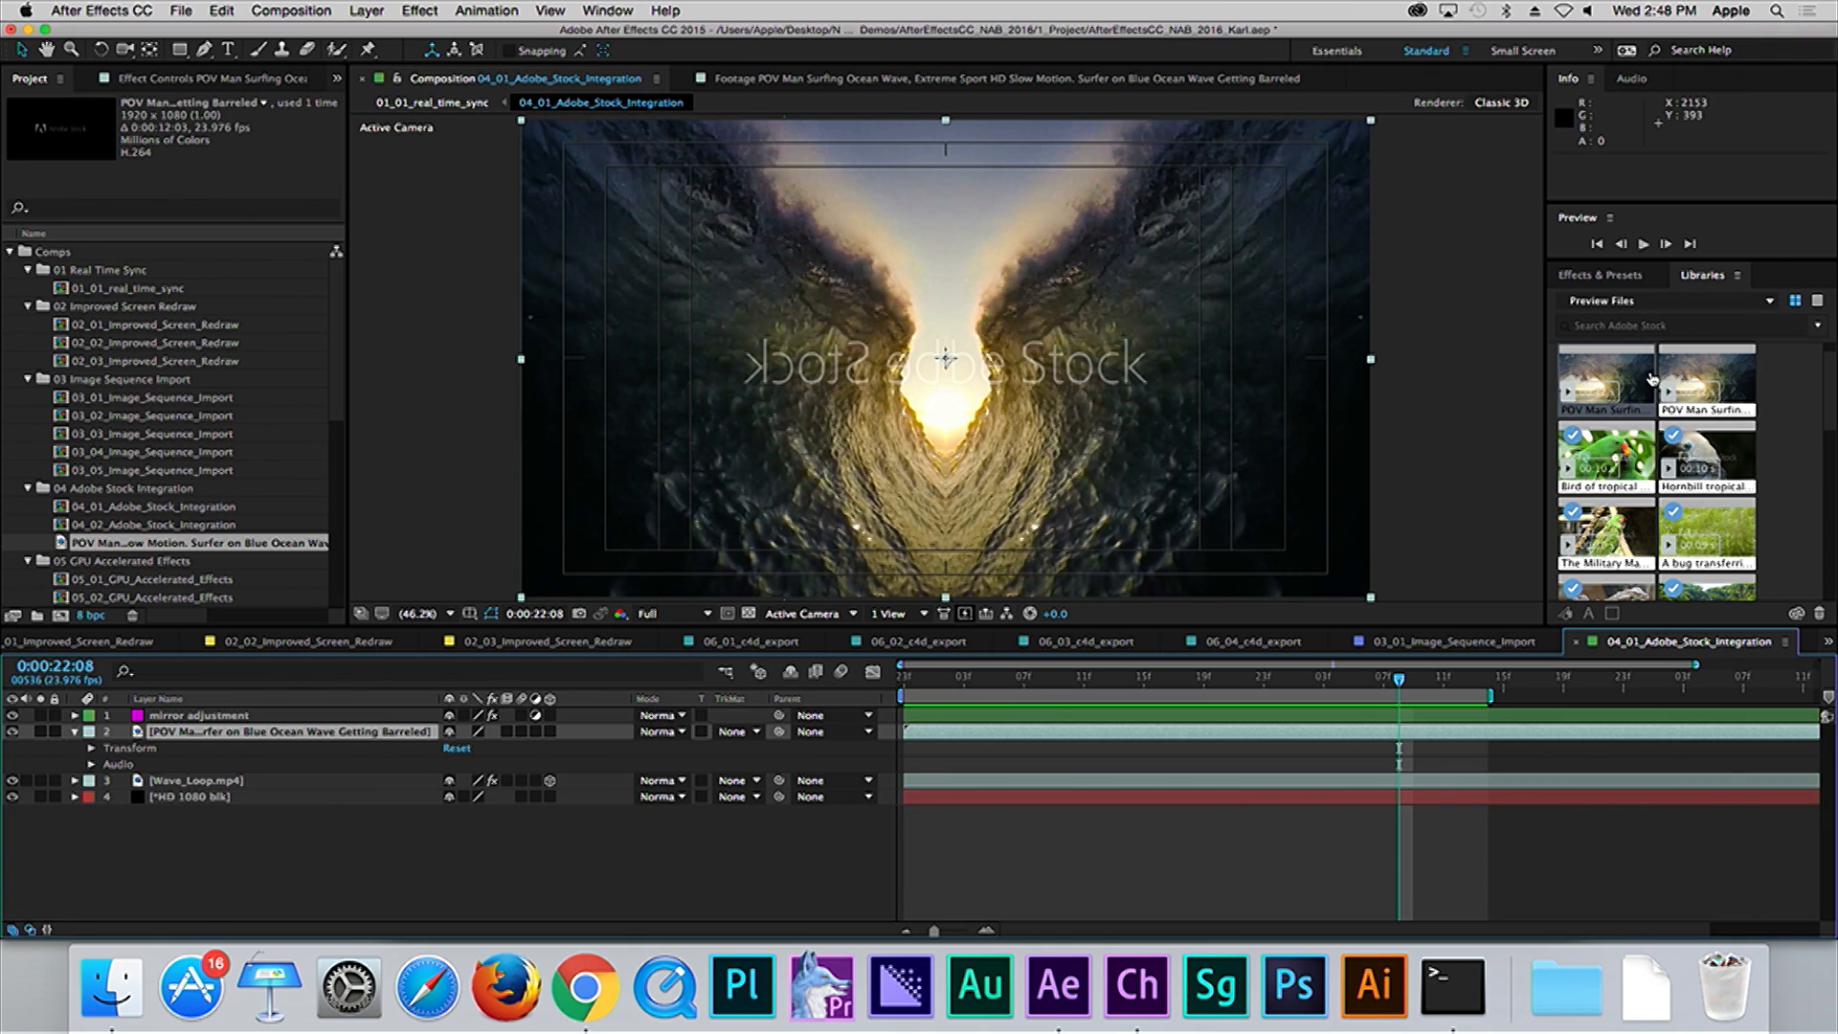
{"action": "right_click", "coordinate": [1619, 379]}
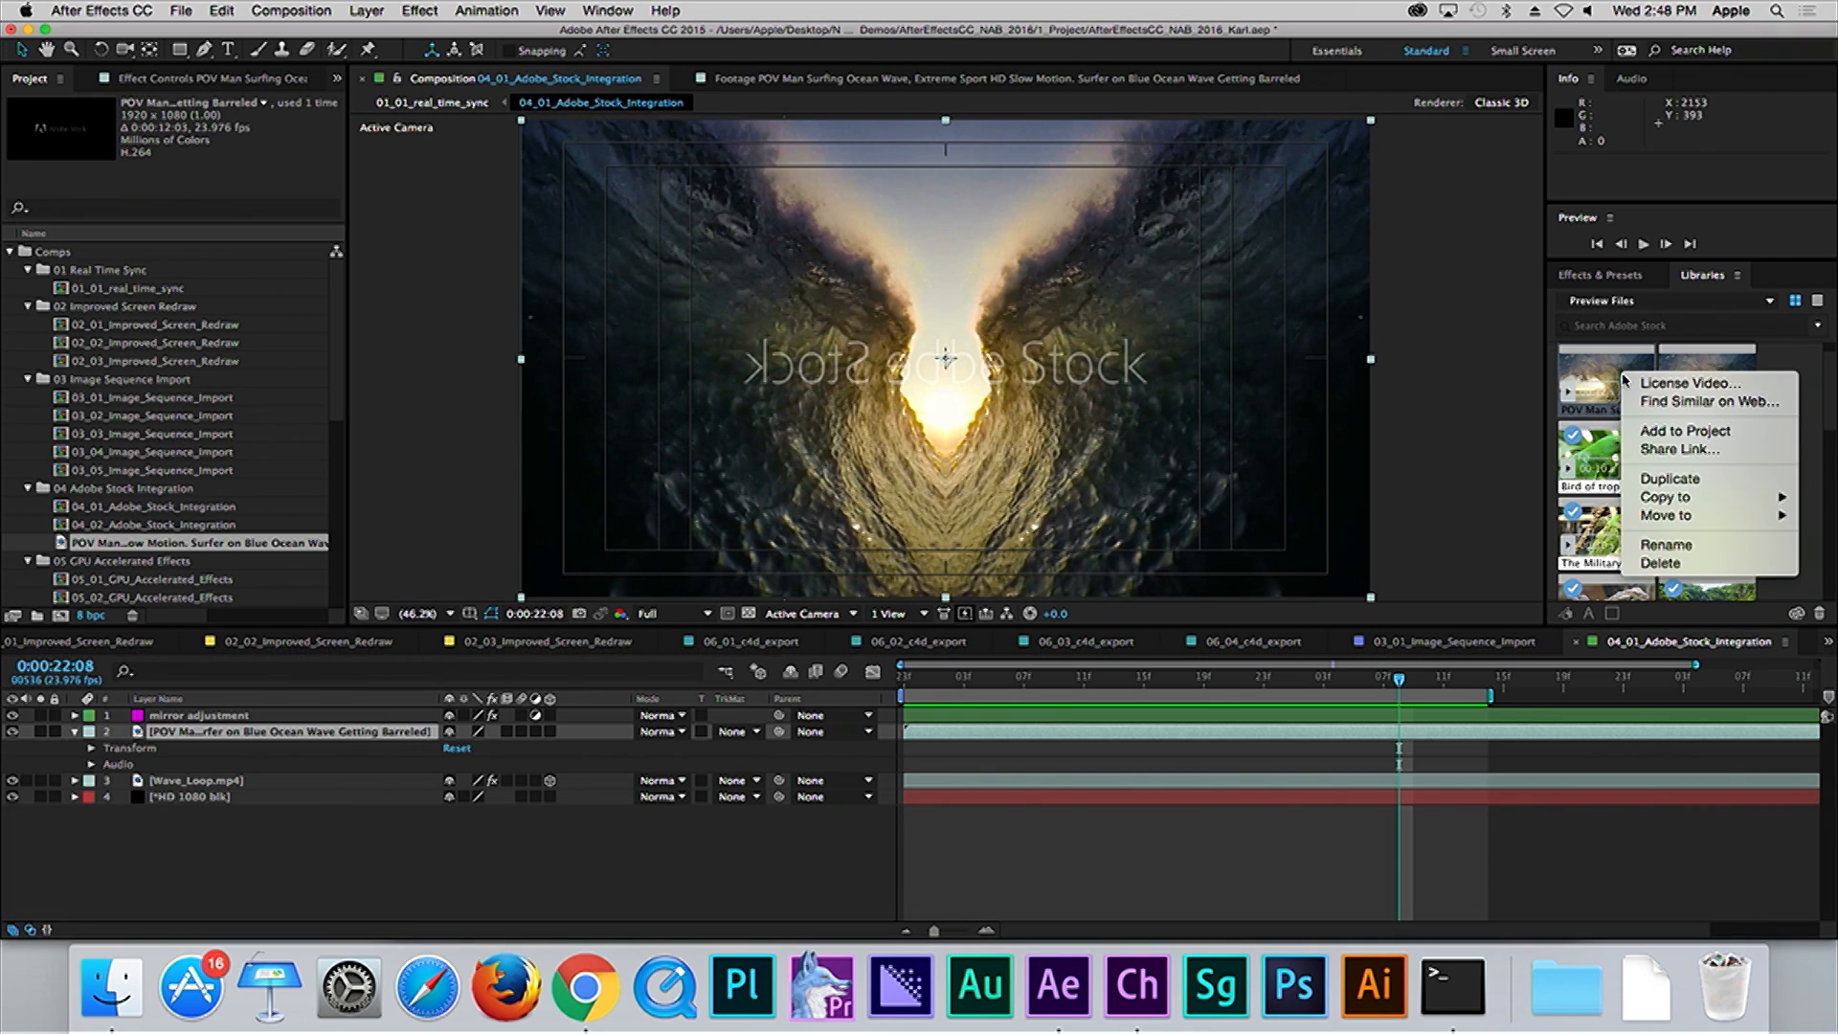
{"action": "left_click", "coordinate": [1645, 384]}
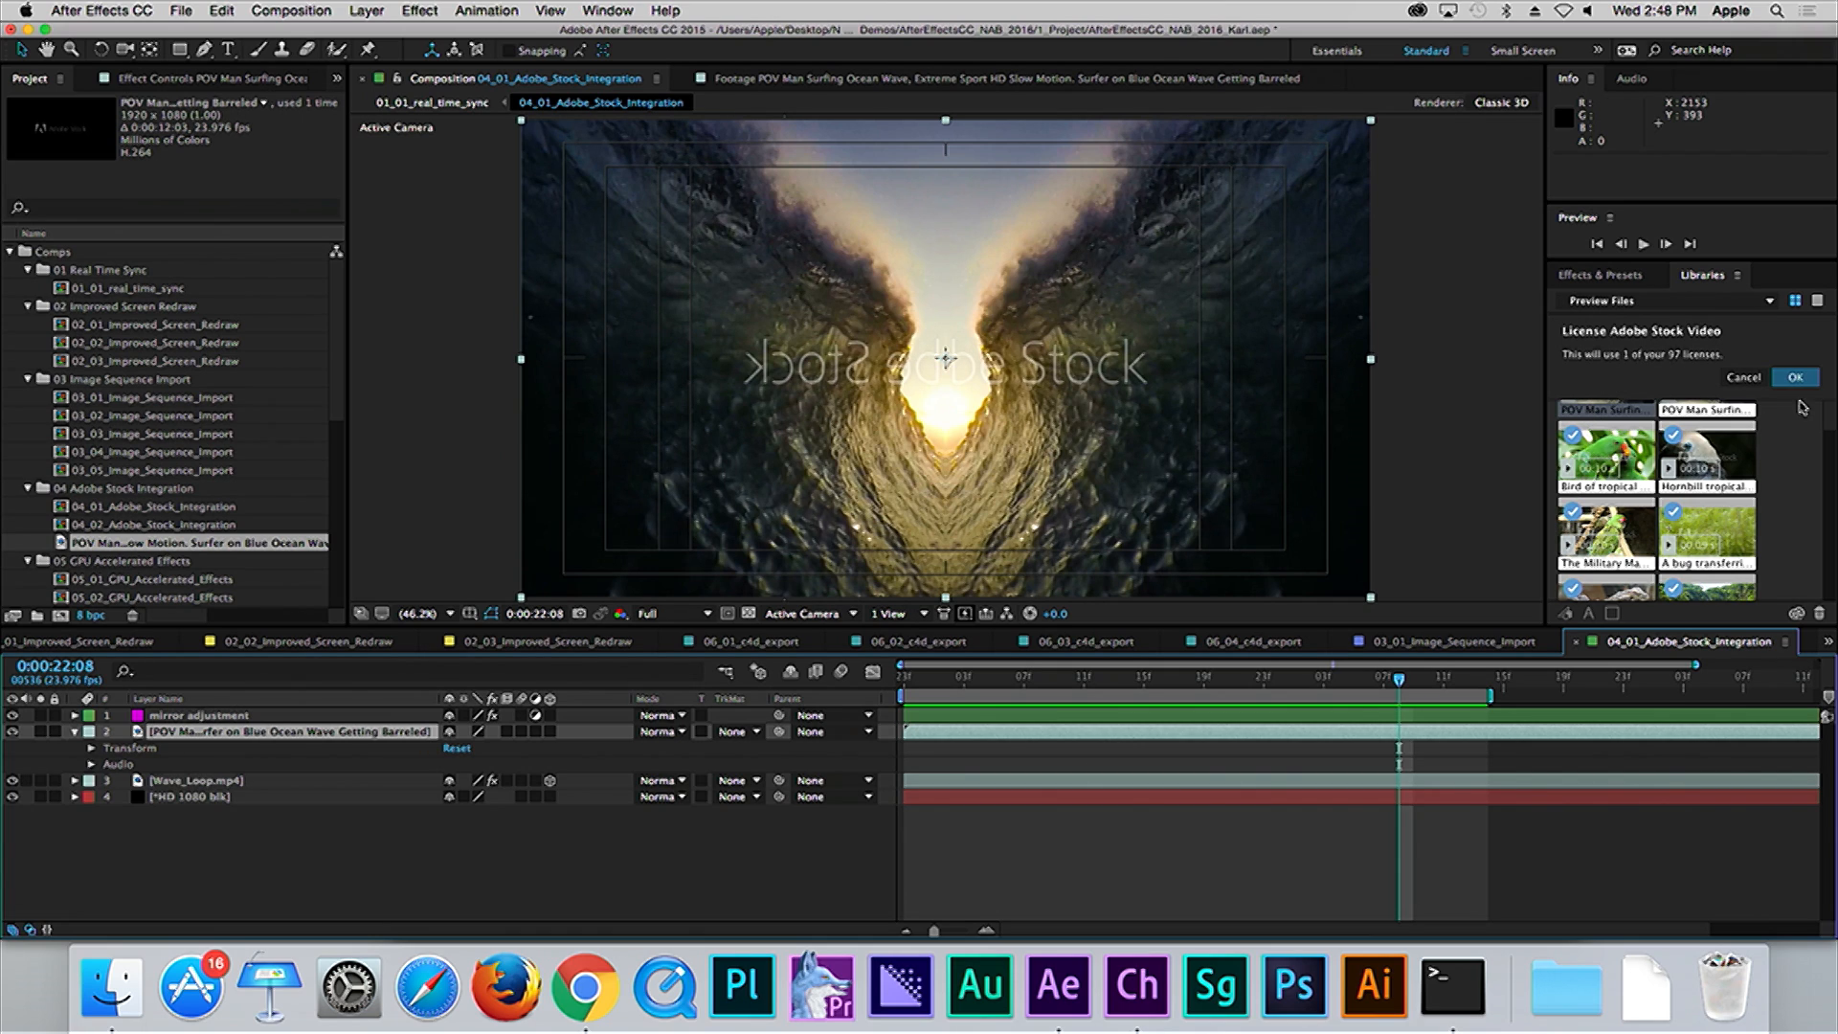
{"action": "left_click", "coordinate": [1742, 378]}
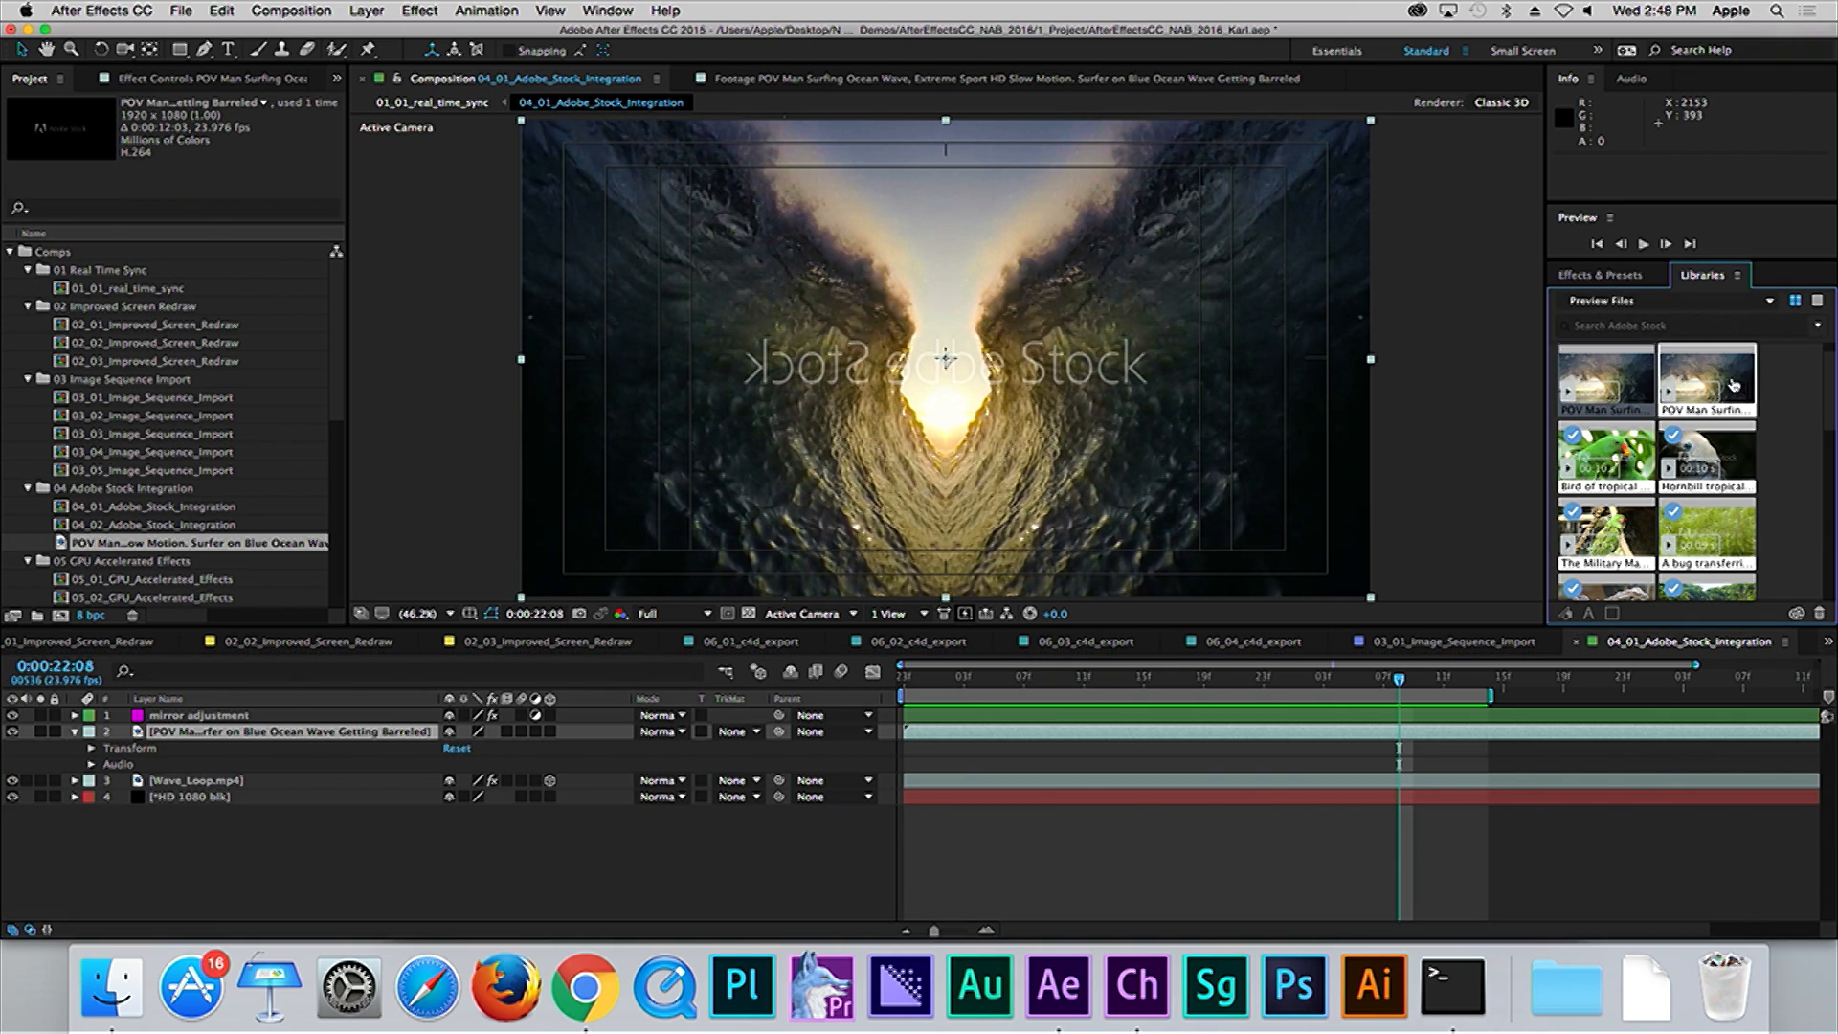
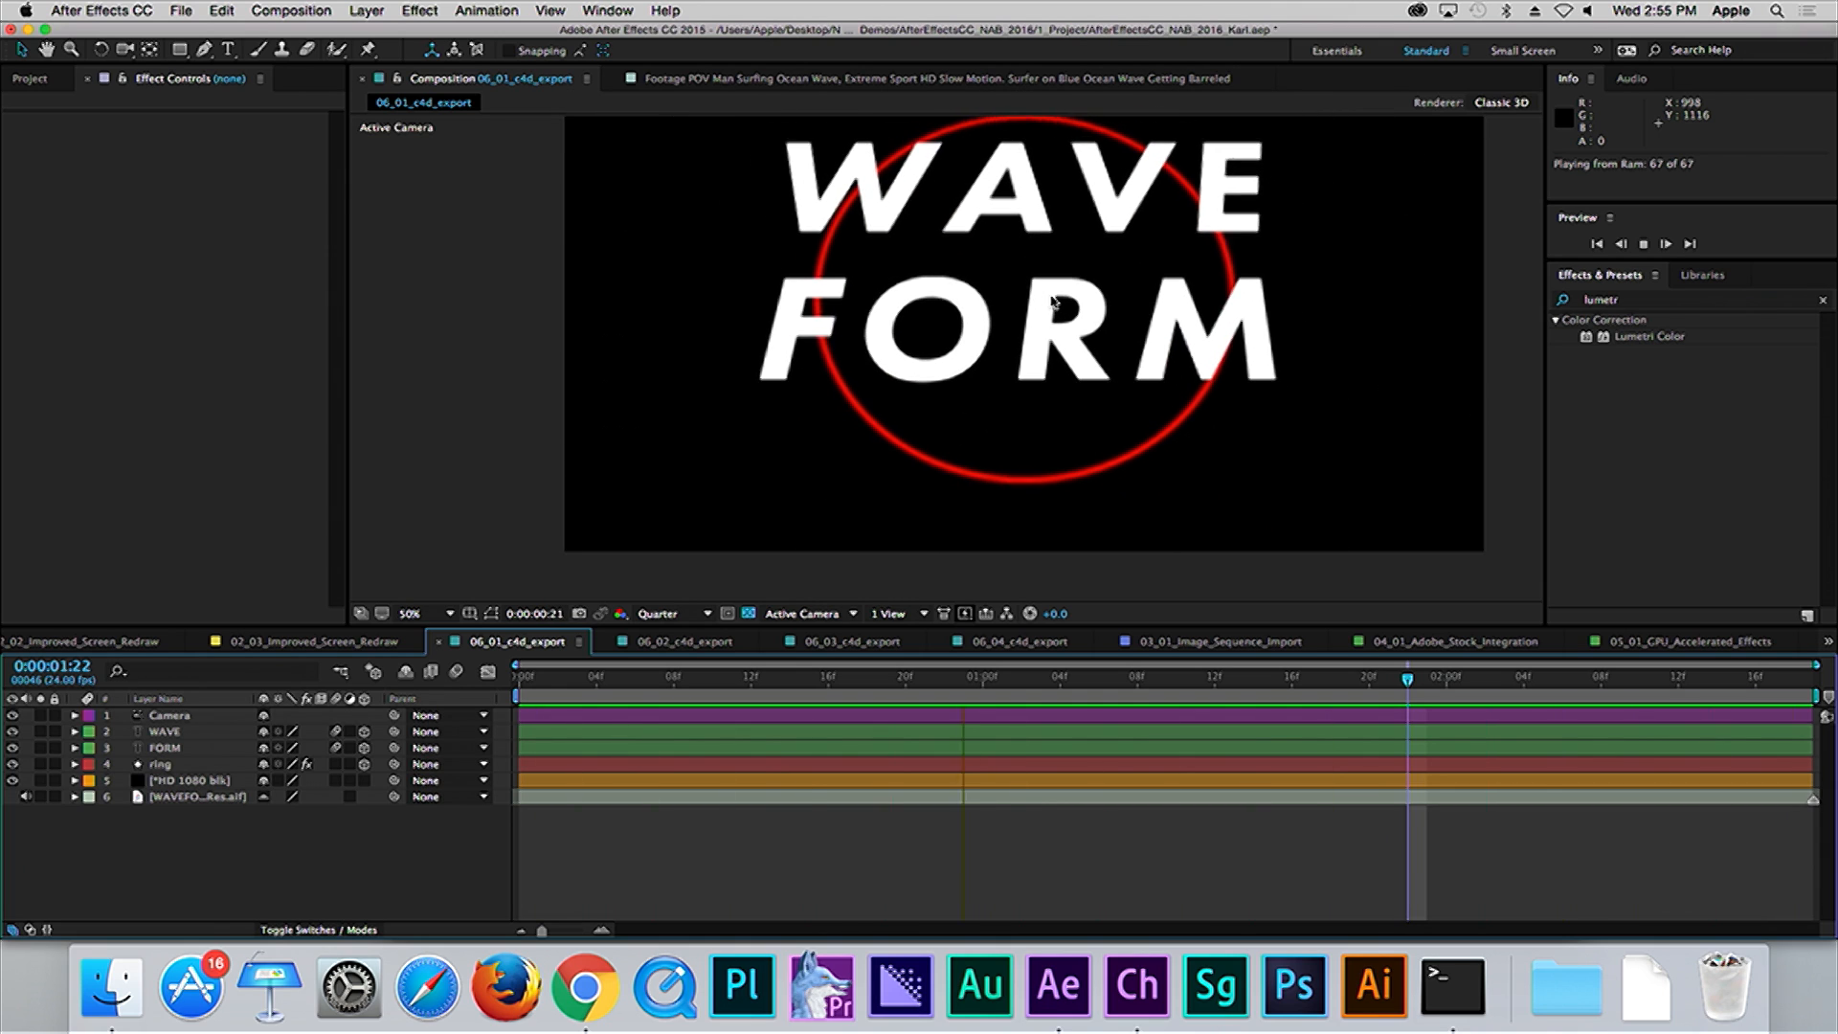
Step: Stop playback and export the 06_01_c4d_export composition with the MAXON Cinema 4D Exporter as Wednesday.c4d on the Desktop
{"action": "key", "text": "space"}
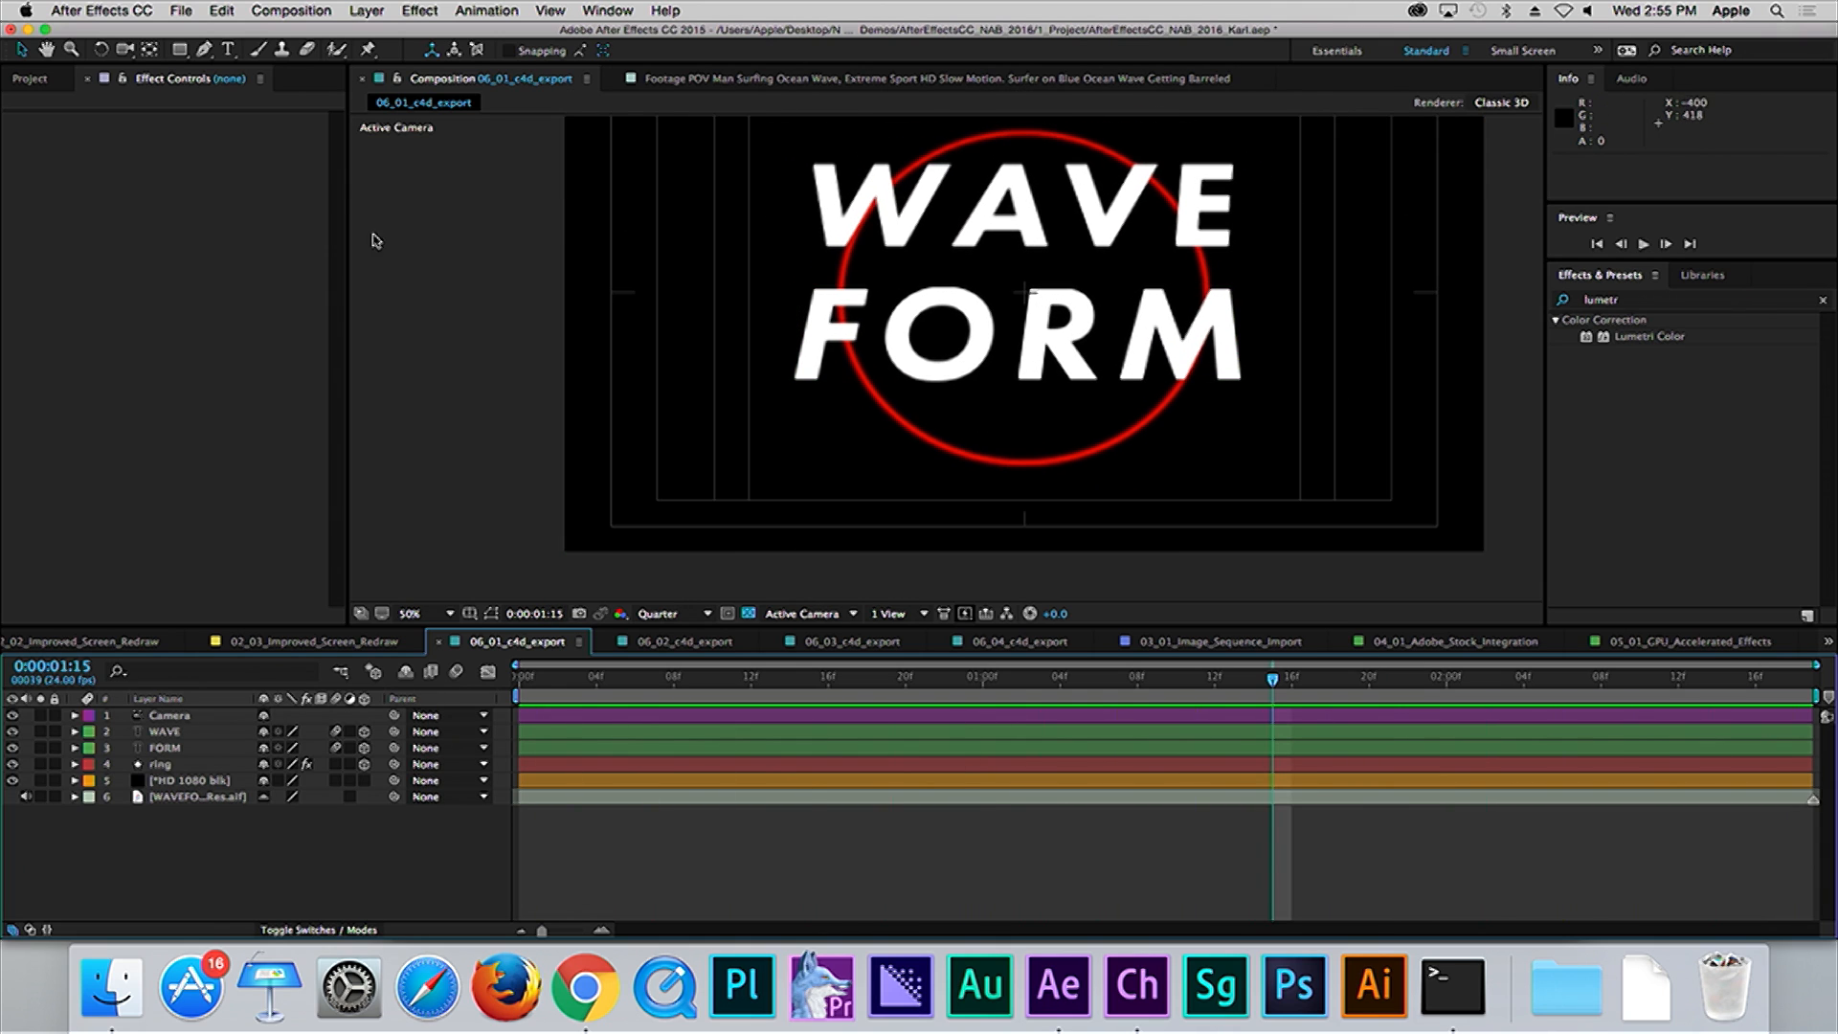
{"action": "left_click", "coordinate": [417, 82]}
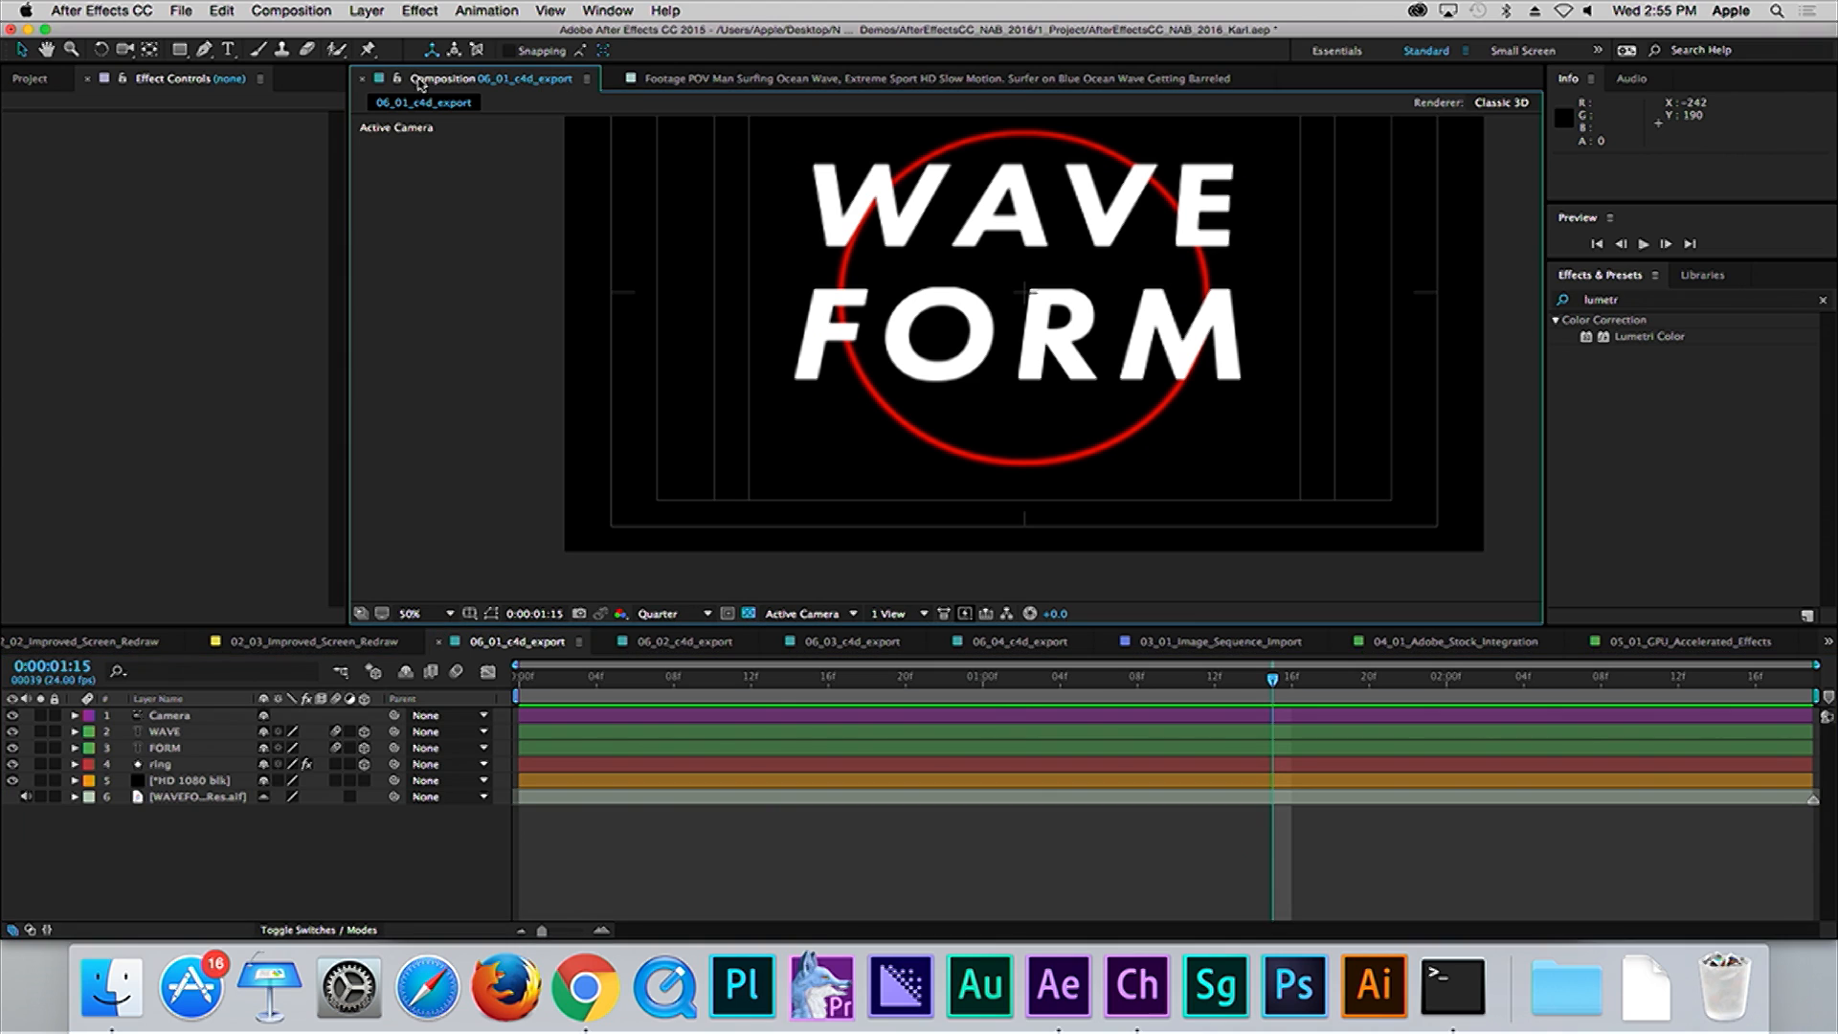
{"action": "left_click", "coordinate": [182, 10]}
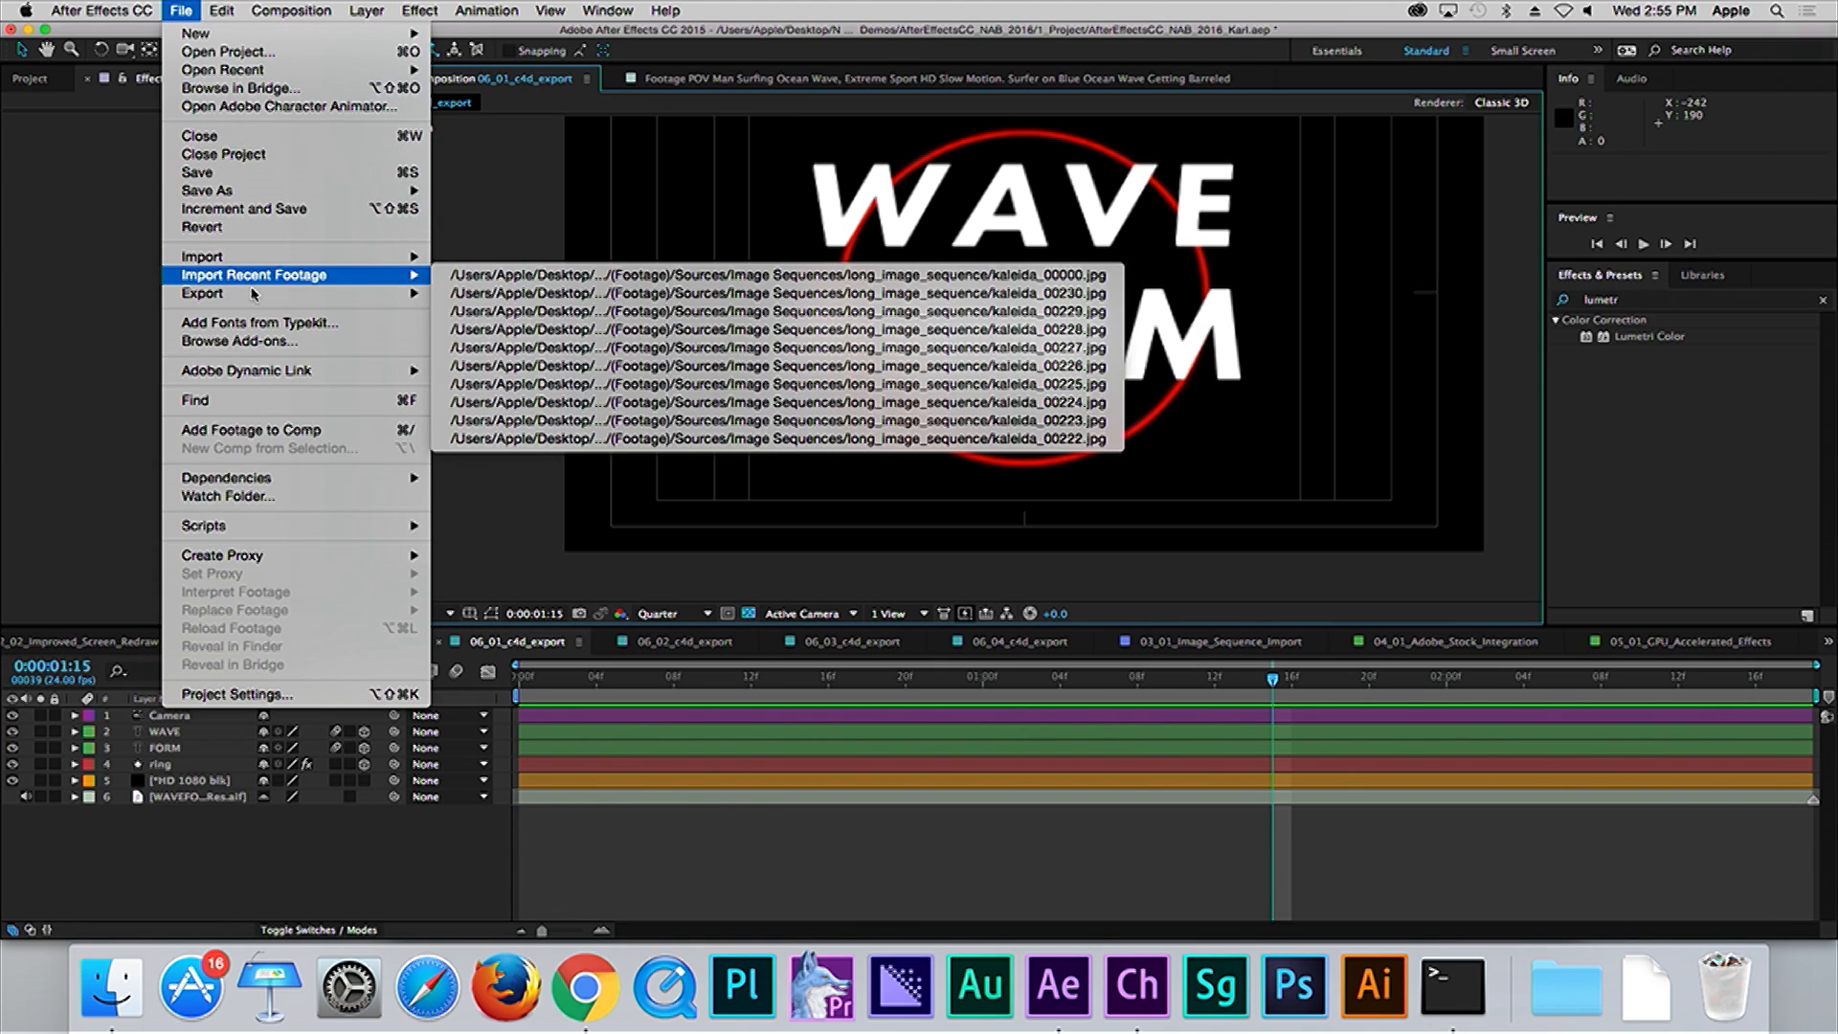
{"action": "mouse_move", "coordinate": [305, 293]}
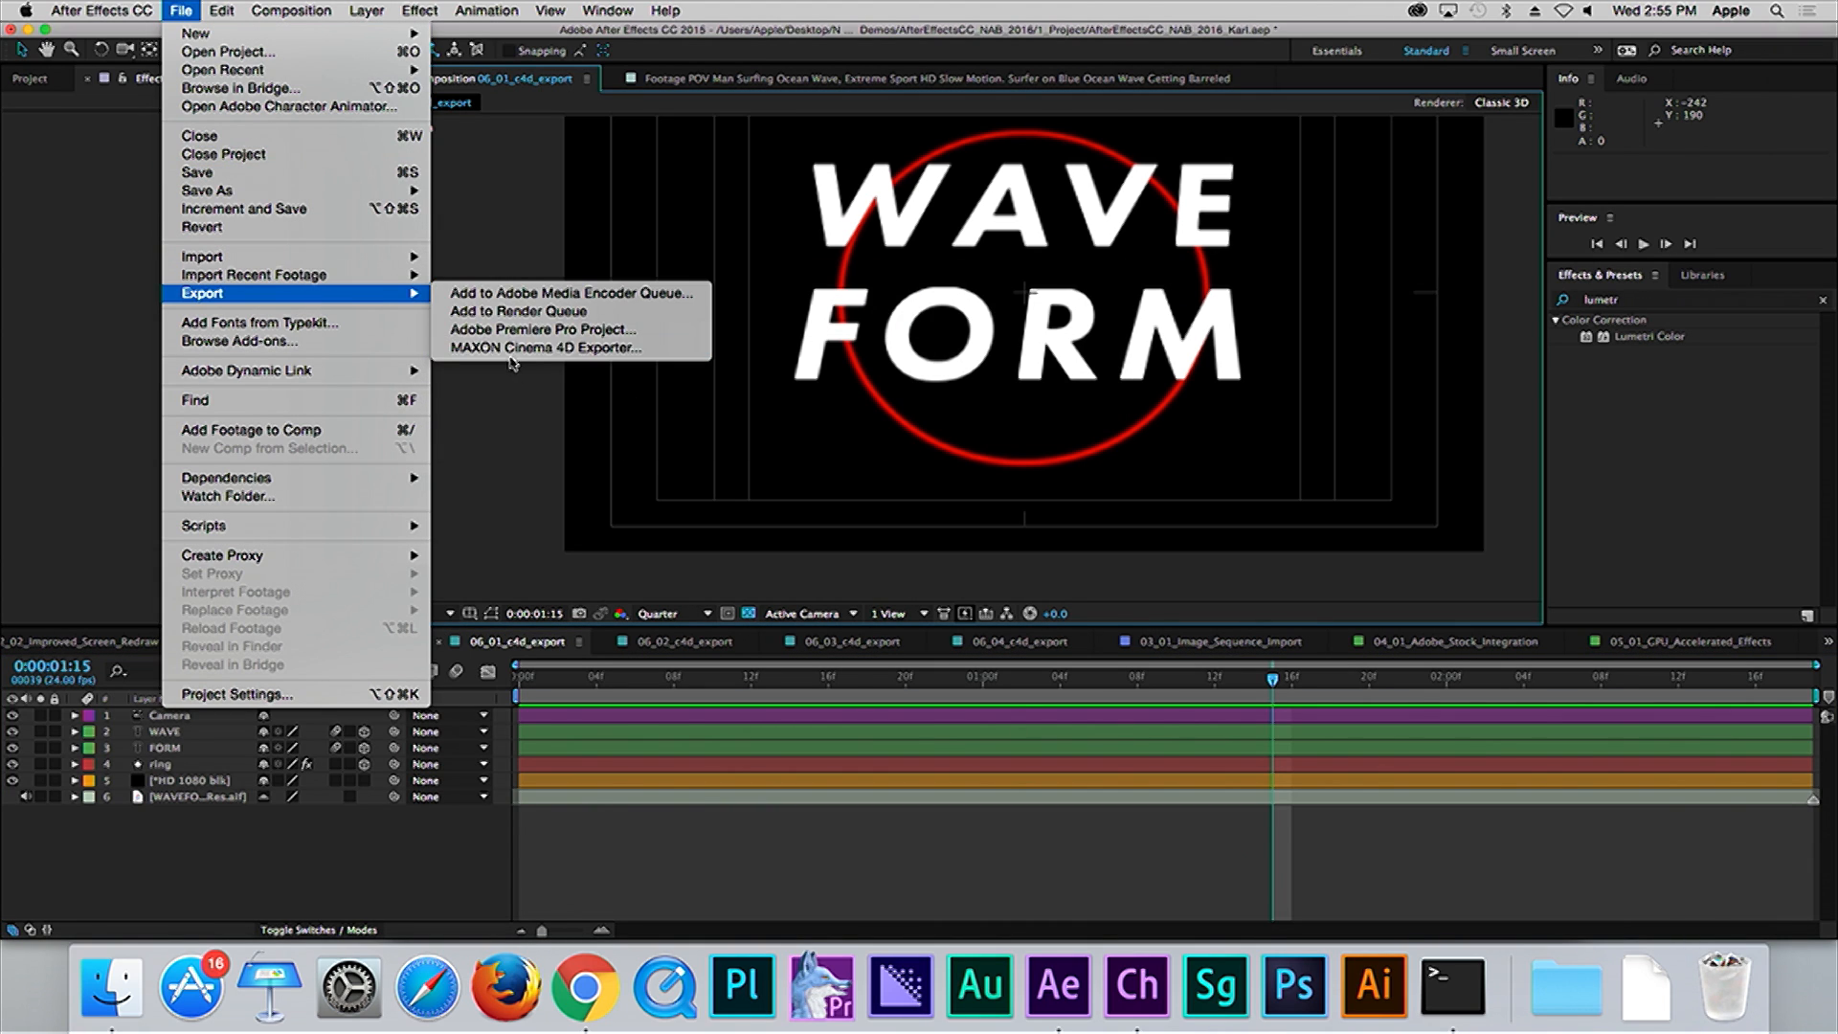
{"action": "left_click", "coordinate": [564, 350]}
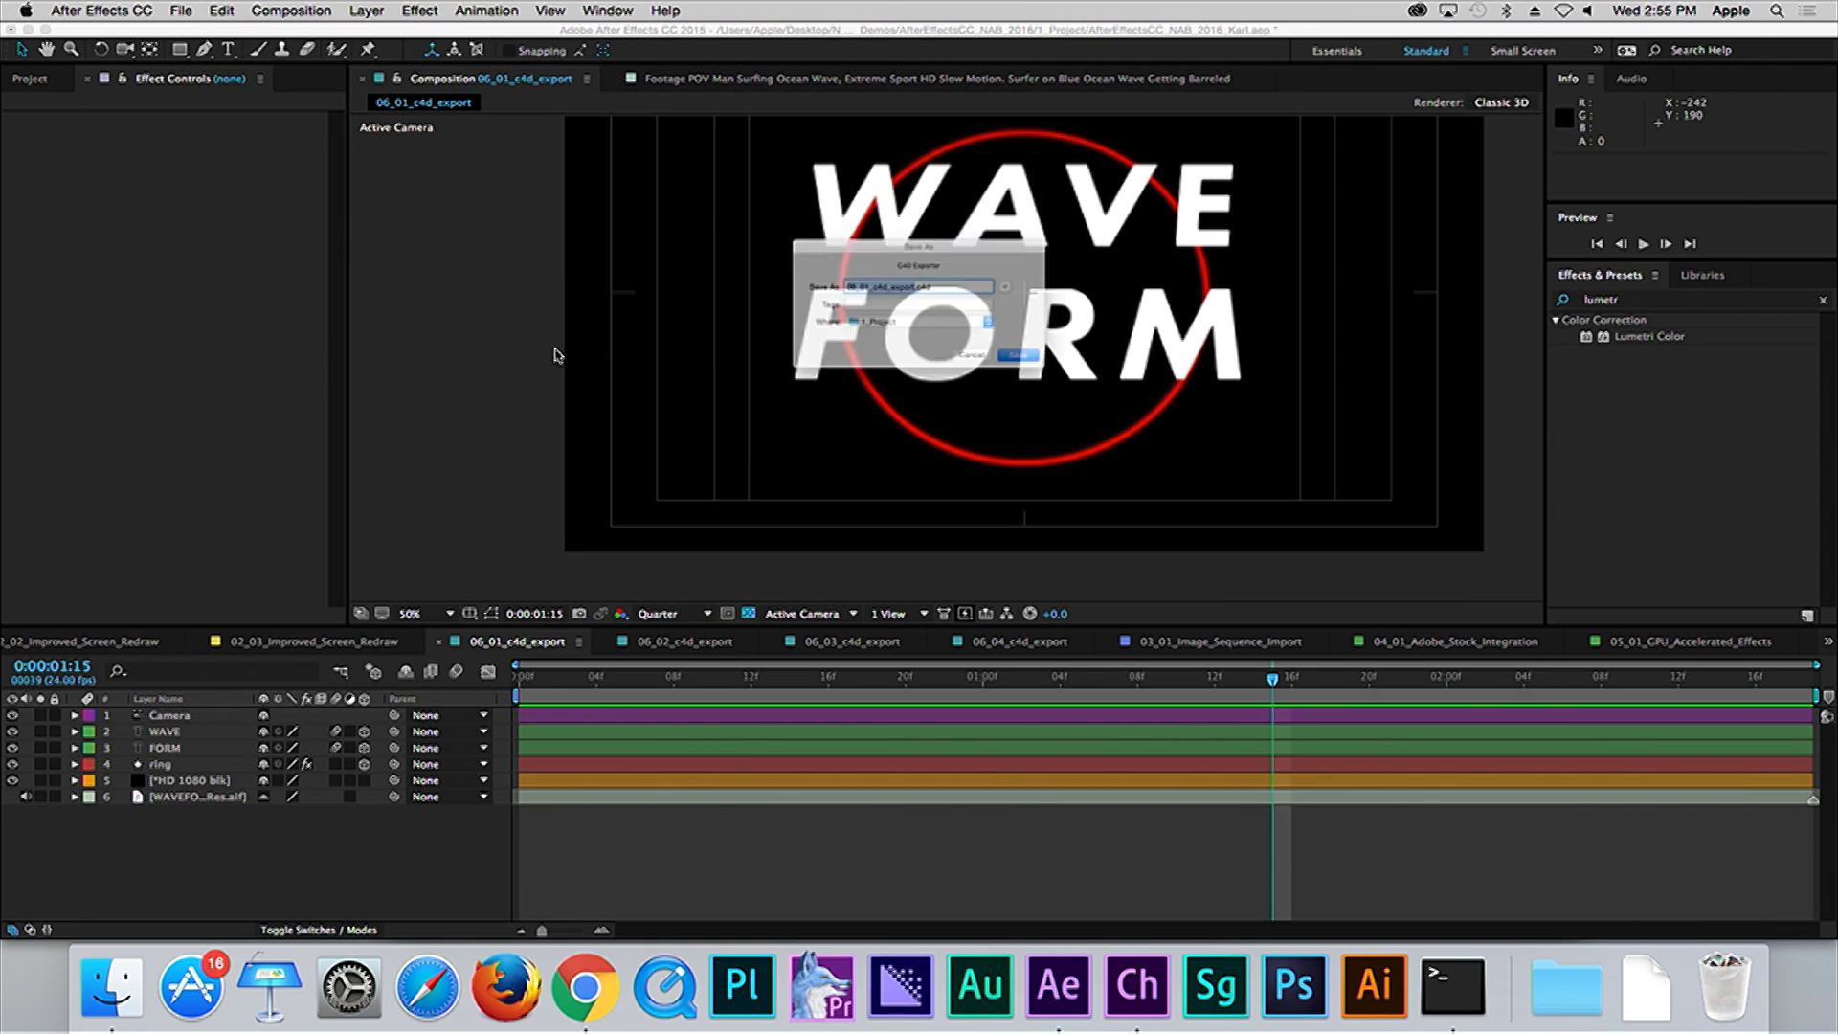
{"action": "left_click", "coordinate": [1032, 333]}
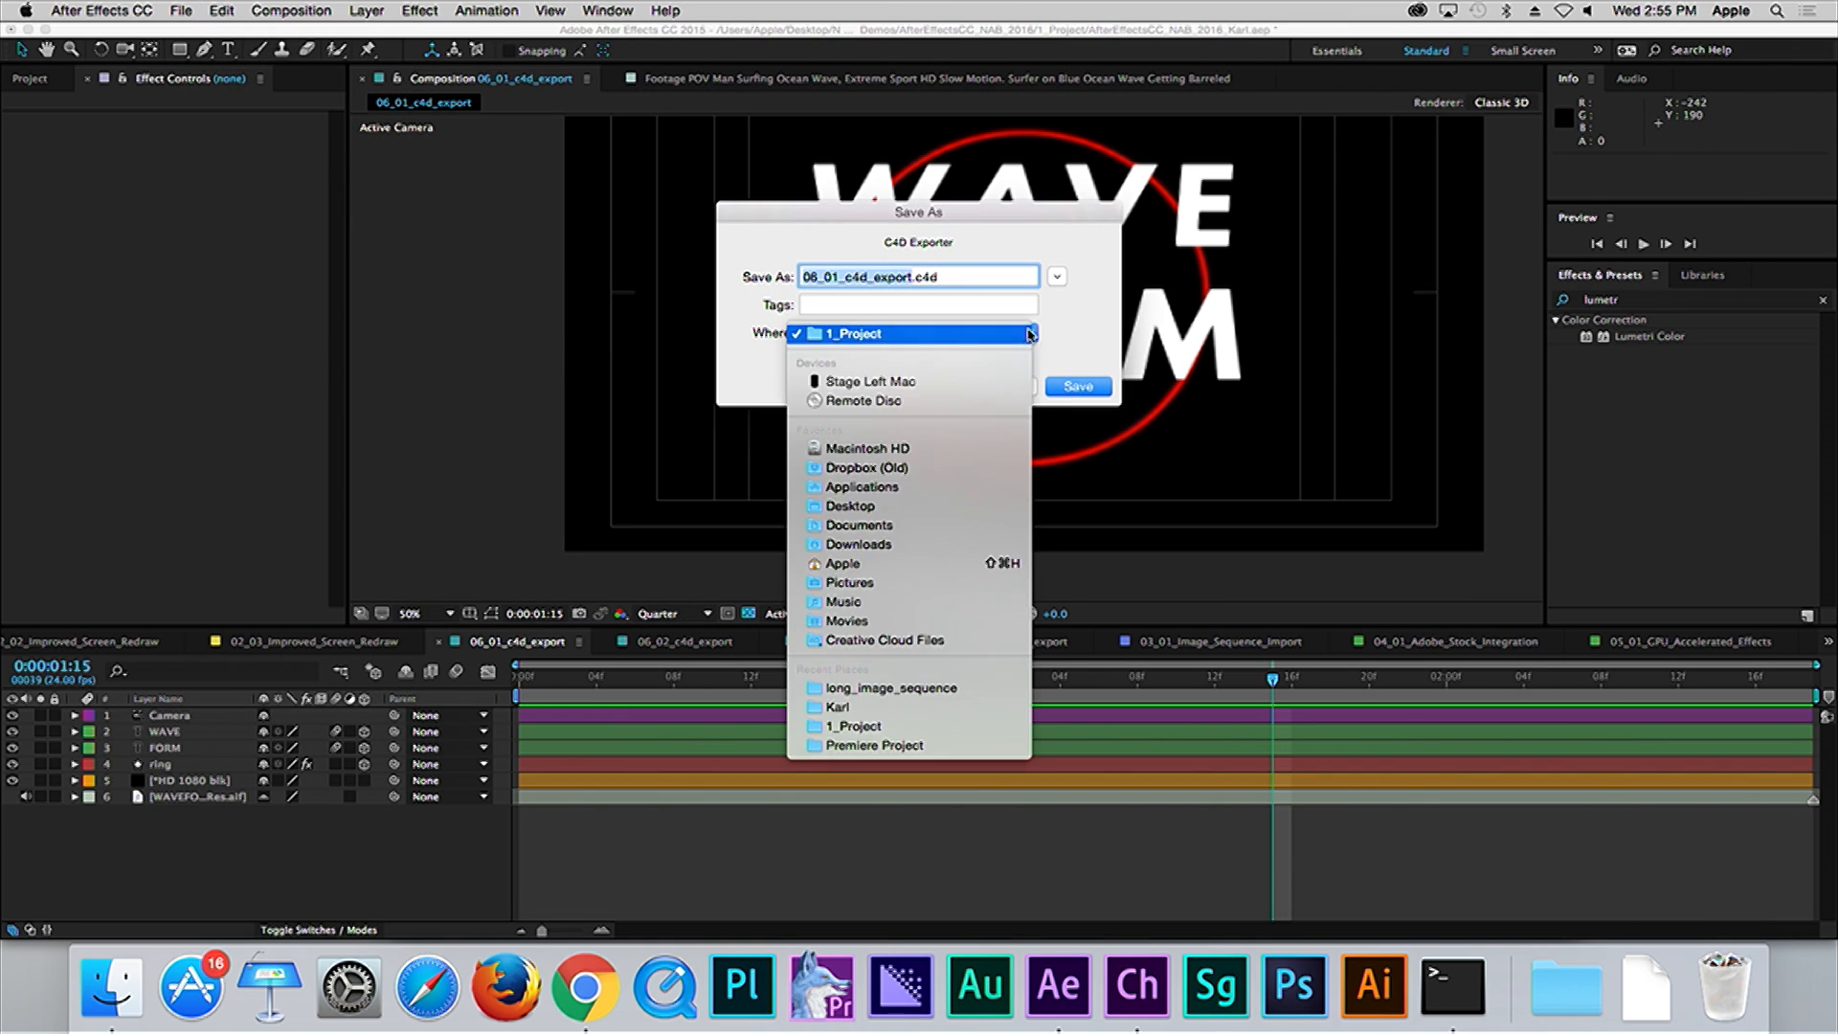
{"action": "left_click", "coordinate": [880, 506]}
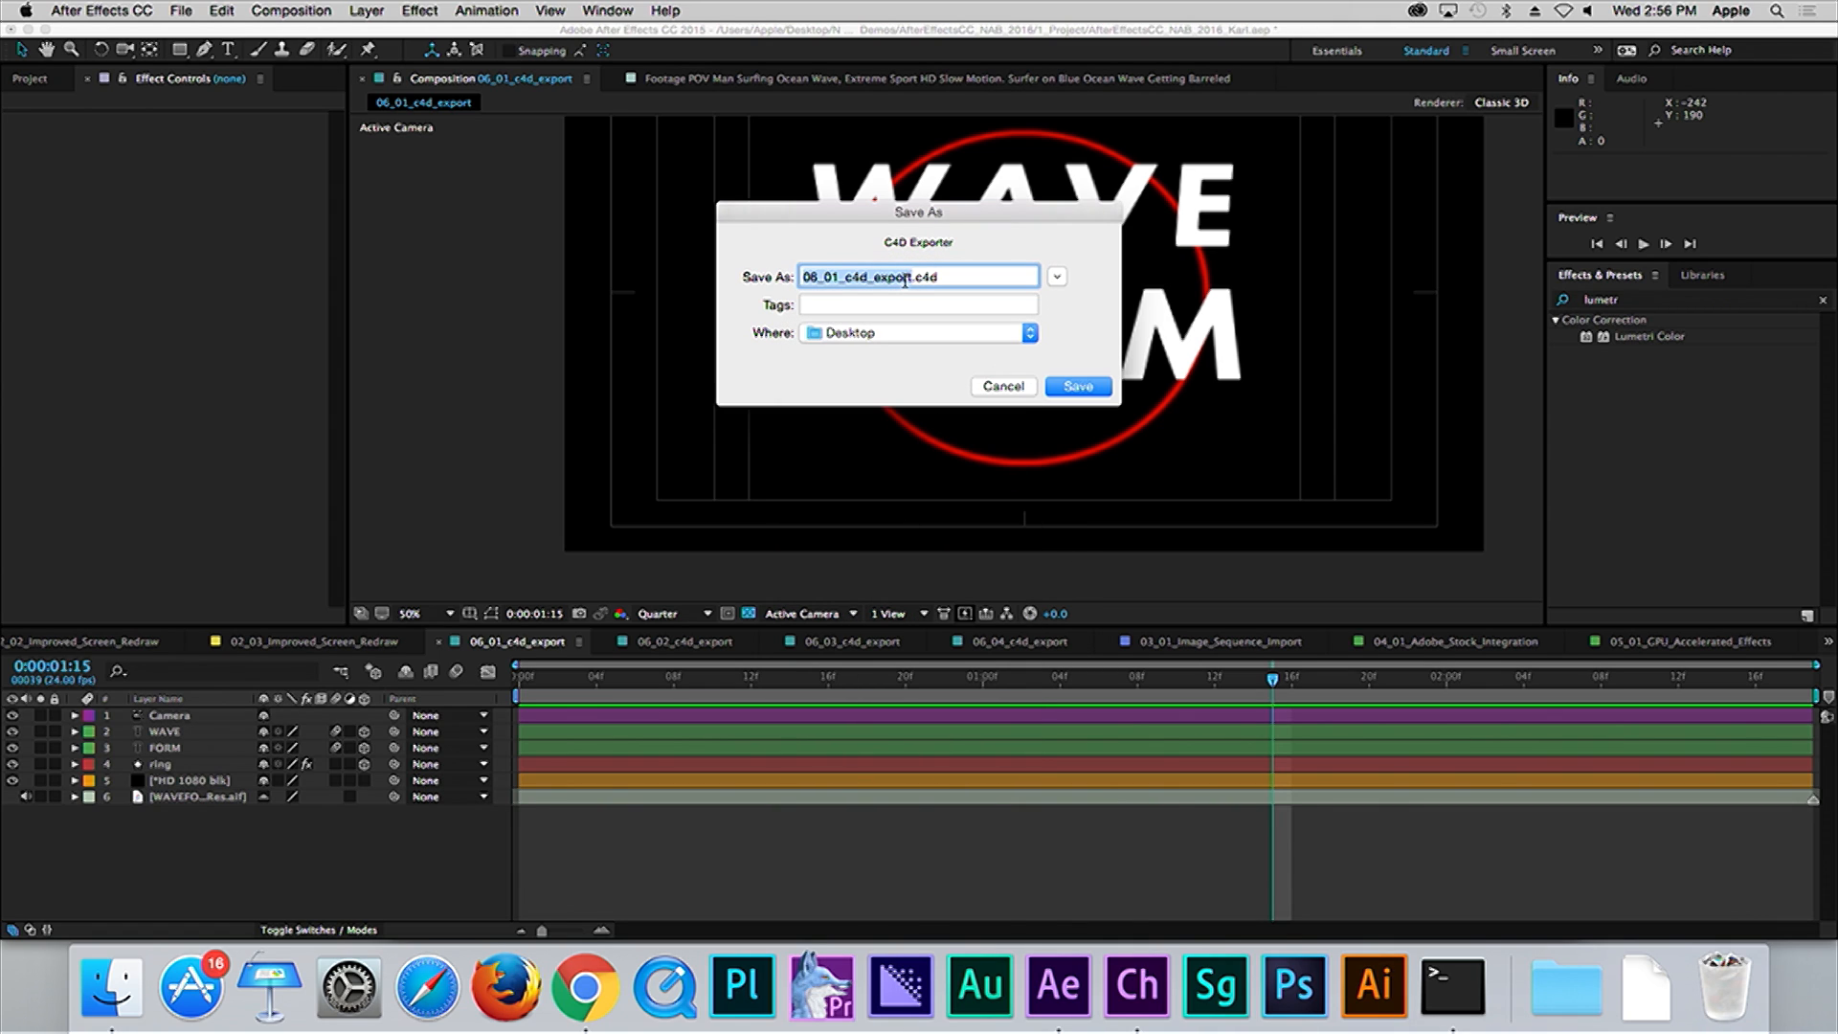
{"action": "type", "text": "Wednesday"}
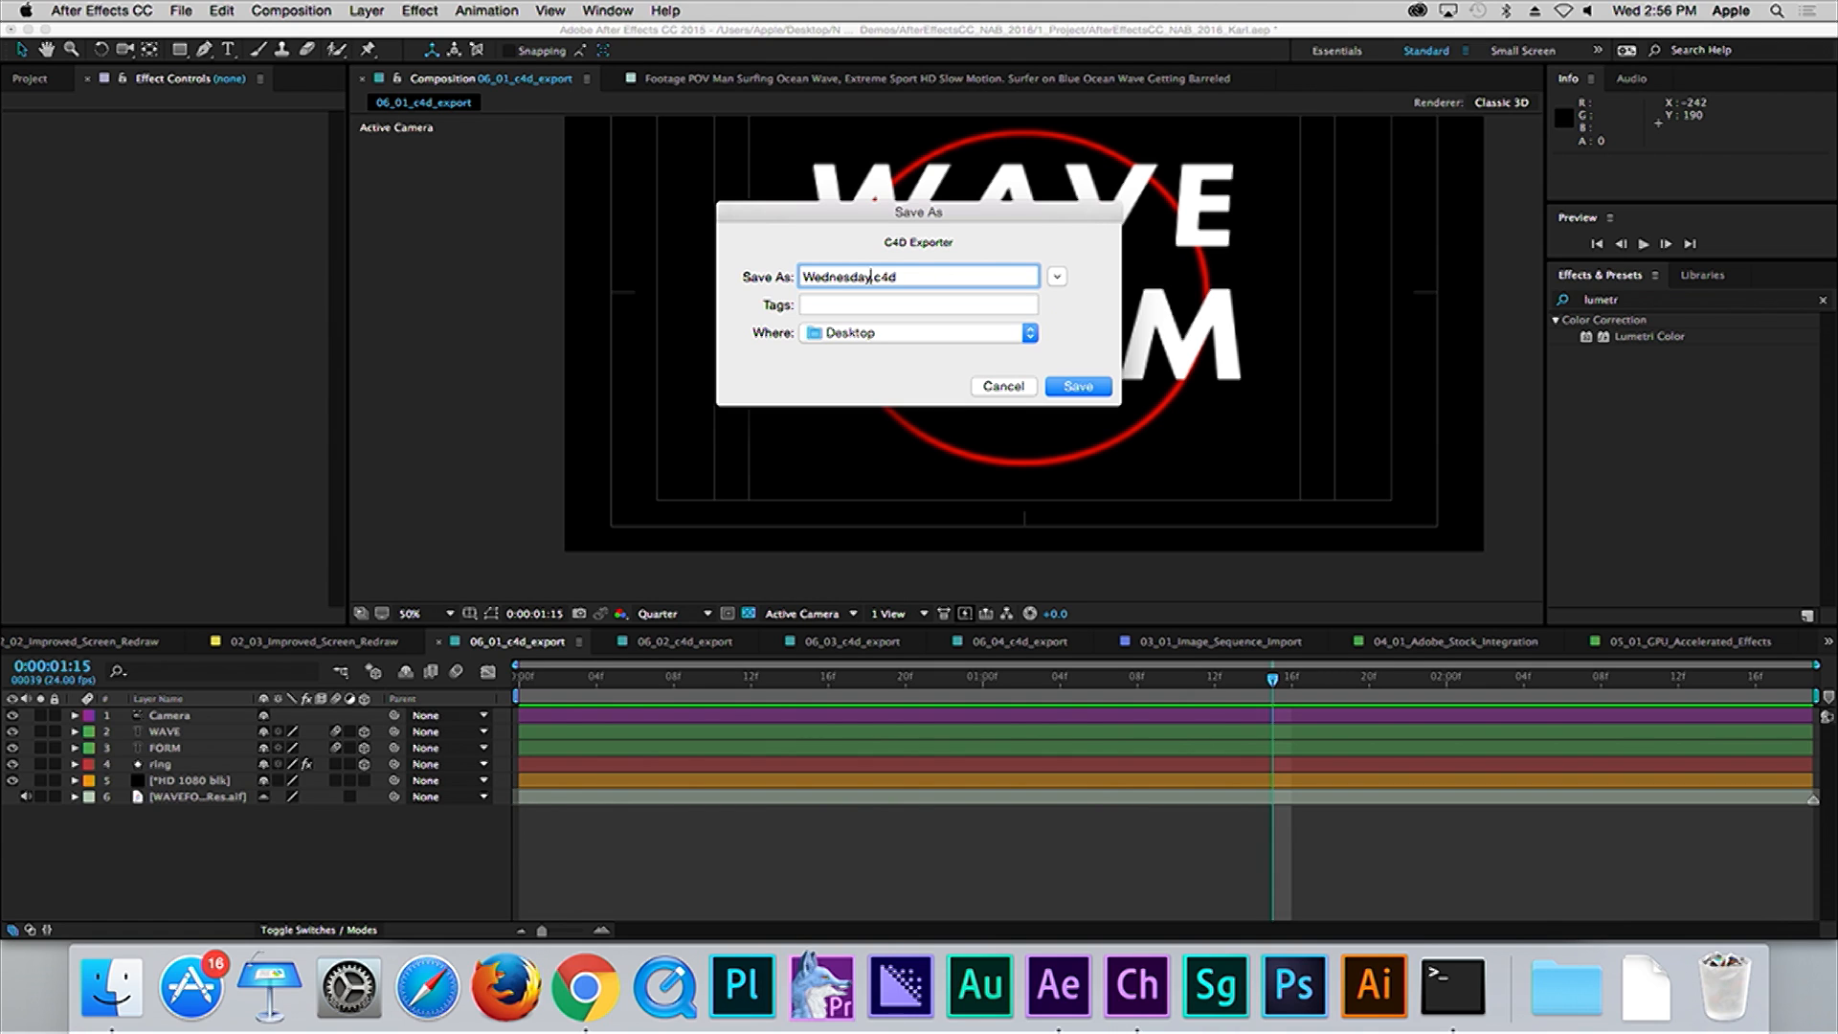
{"action": "left_click", "coordinate": [1078, 386]}
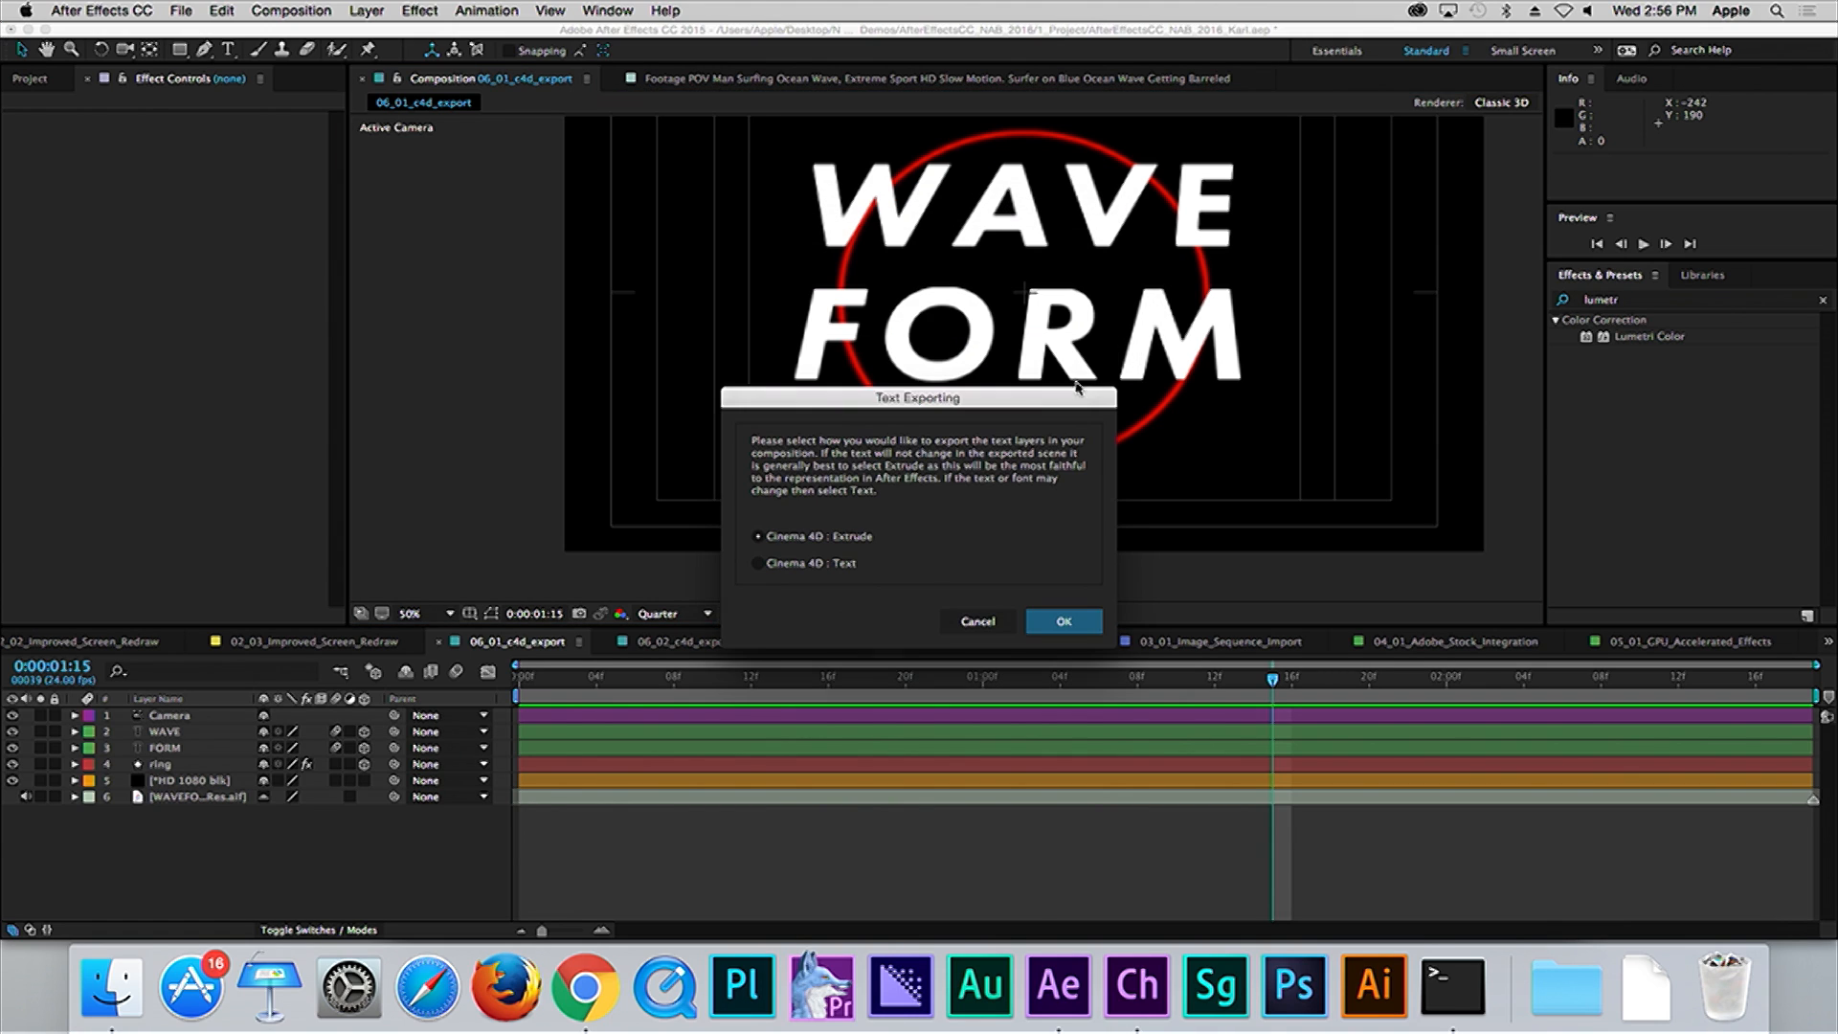
Step: Export the text layers with the Cinema 4D : Extrude option and complete the export
{"action": "left_click_drag", "start_coordinate": [909, 414], "coordinate": [955, 306]}
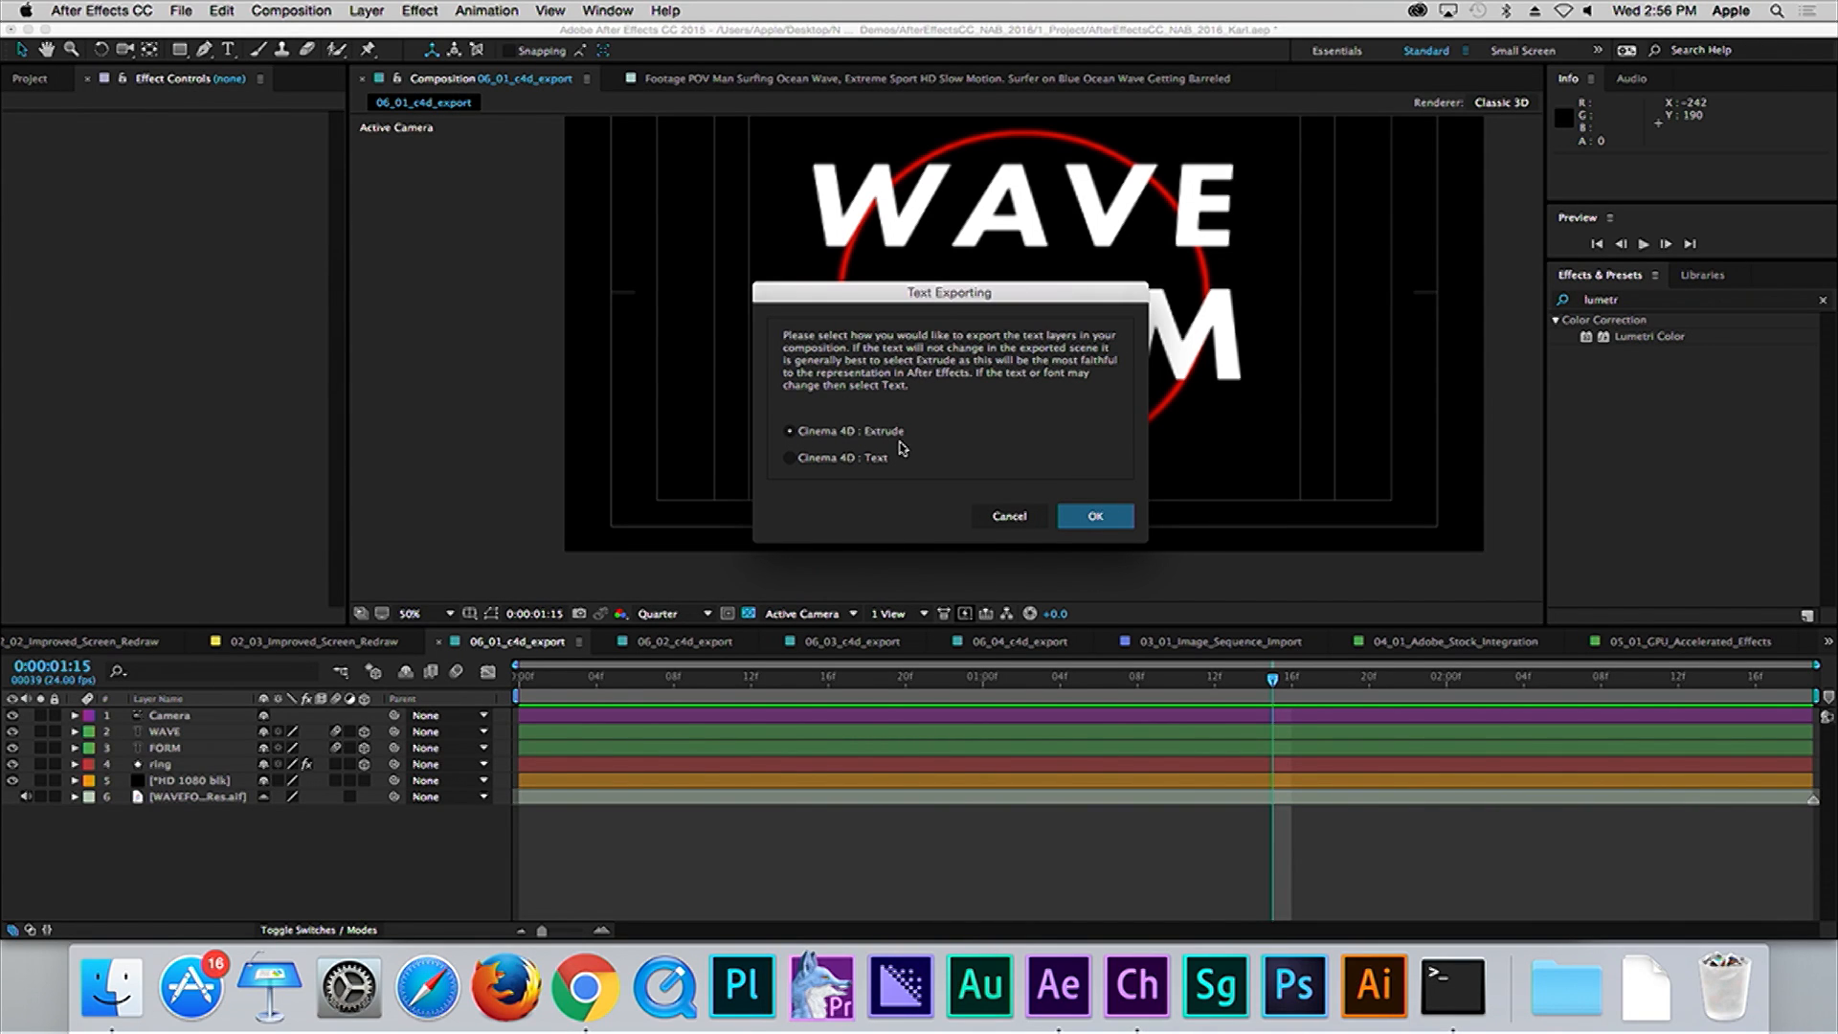
{"action": "left_click", "coordinate": [1090, 518]}
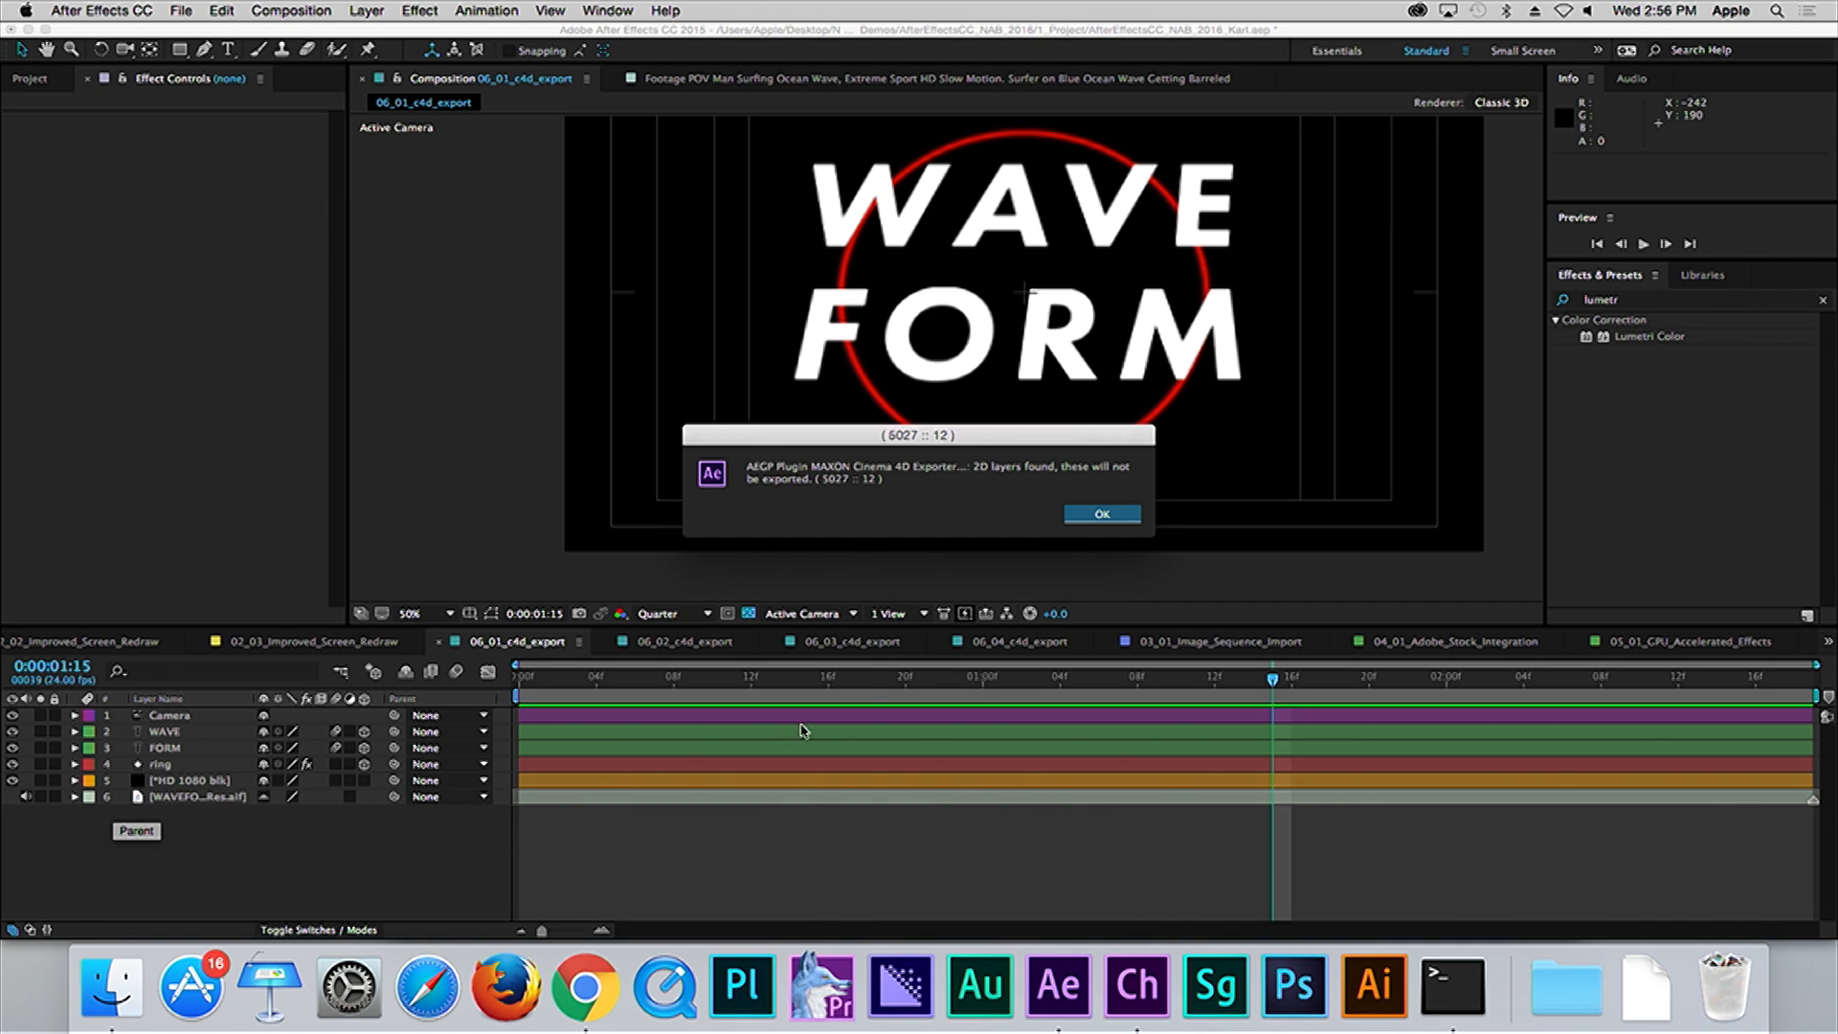
{"action": "left_click", "coordinate": [1100, 515]}
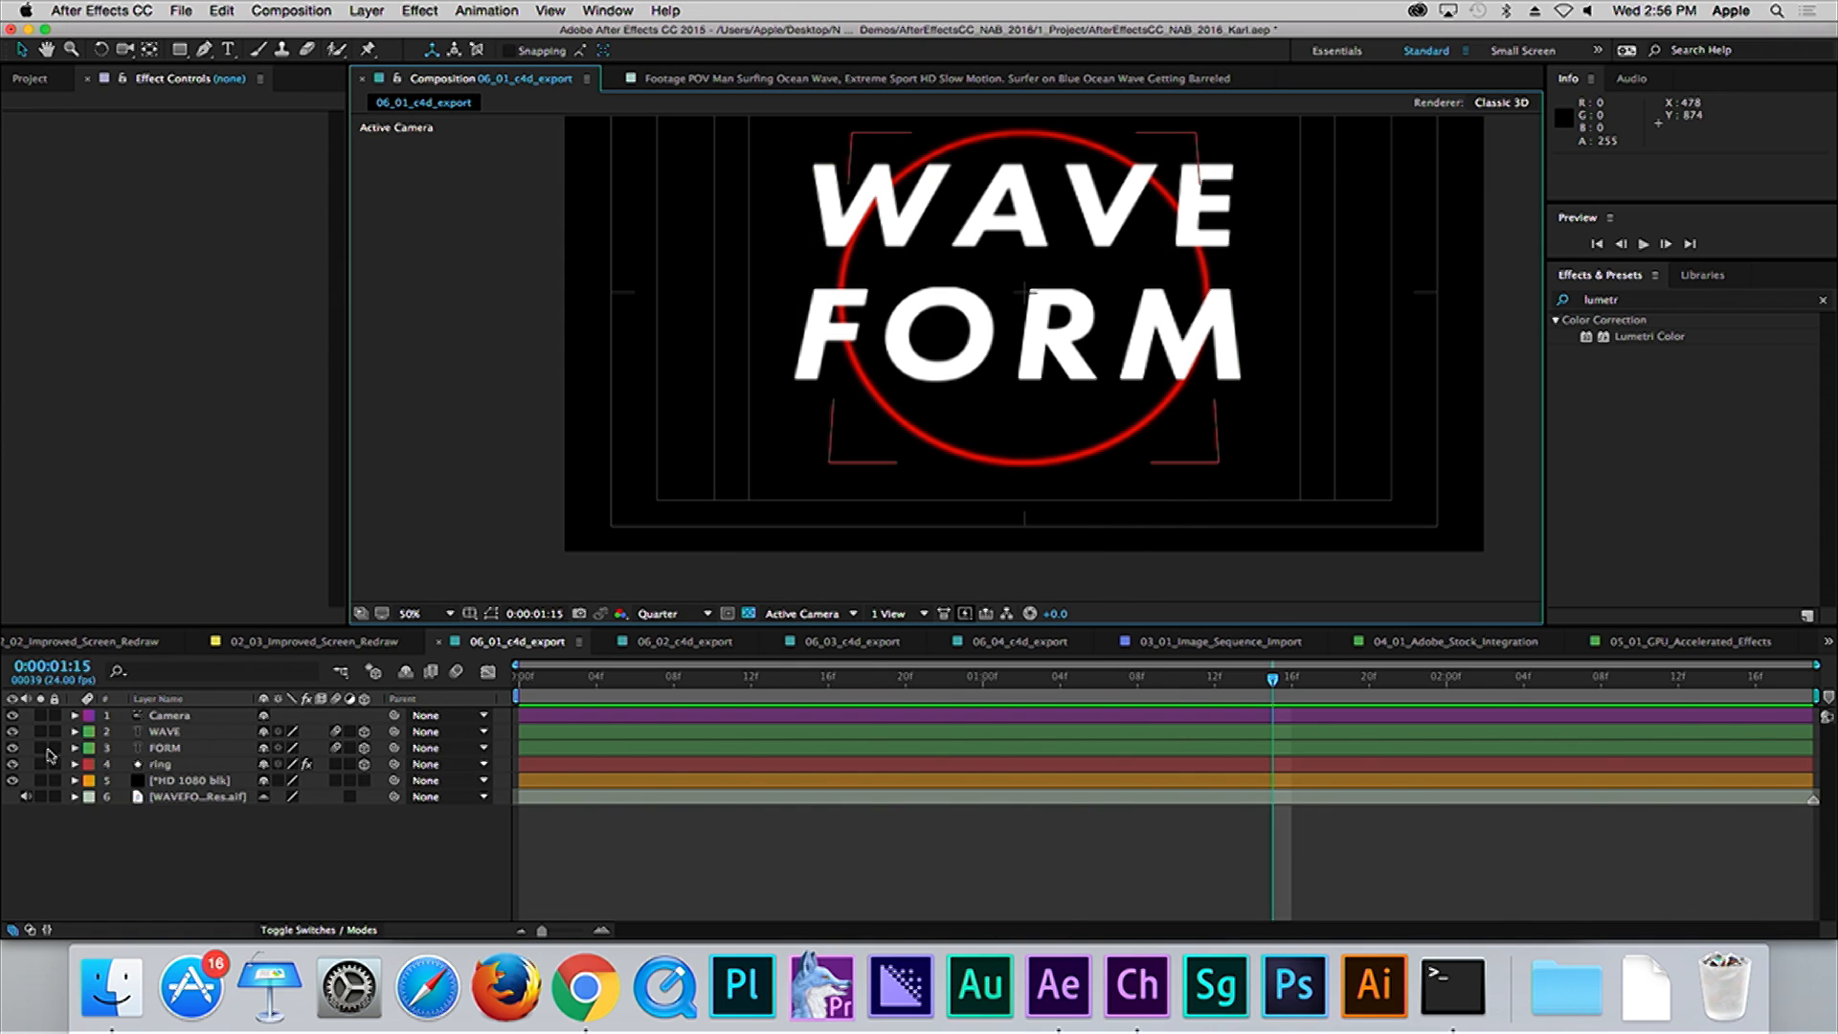
Step: Import Wednesday.c4d from the Desktop into the project and add it to the 06_02_c4d_export composition
{"action": "left_click", "coordinate": [27, 82]}
{"action": "double_click", "coordinate": [25, 525]}
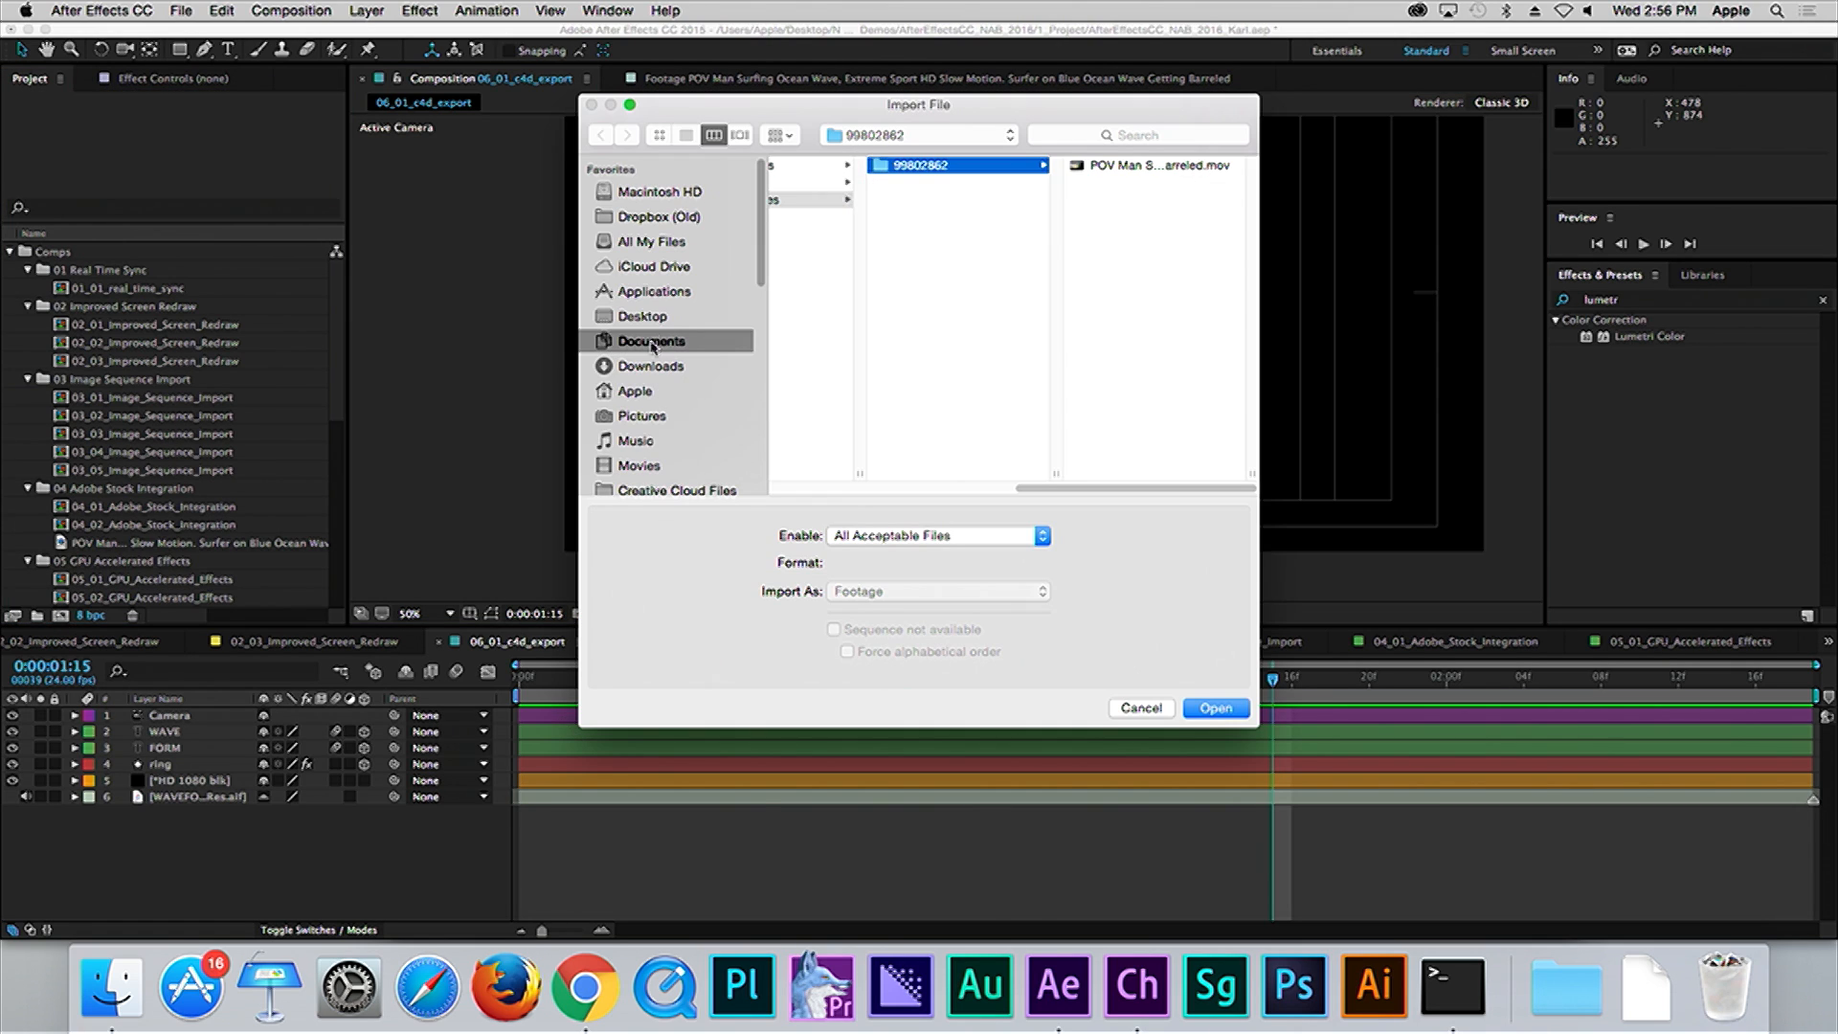
{"action": "left_click", "coordinate": [646, 316]}
{"action": "left_click", "coordinate": [818, 254]}
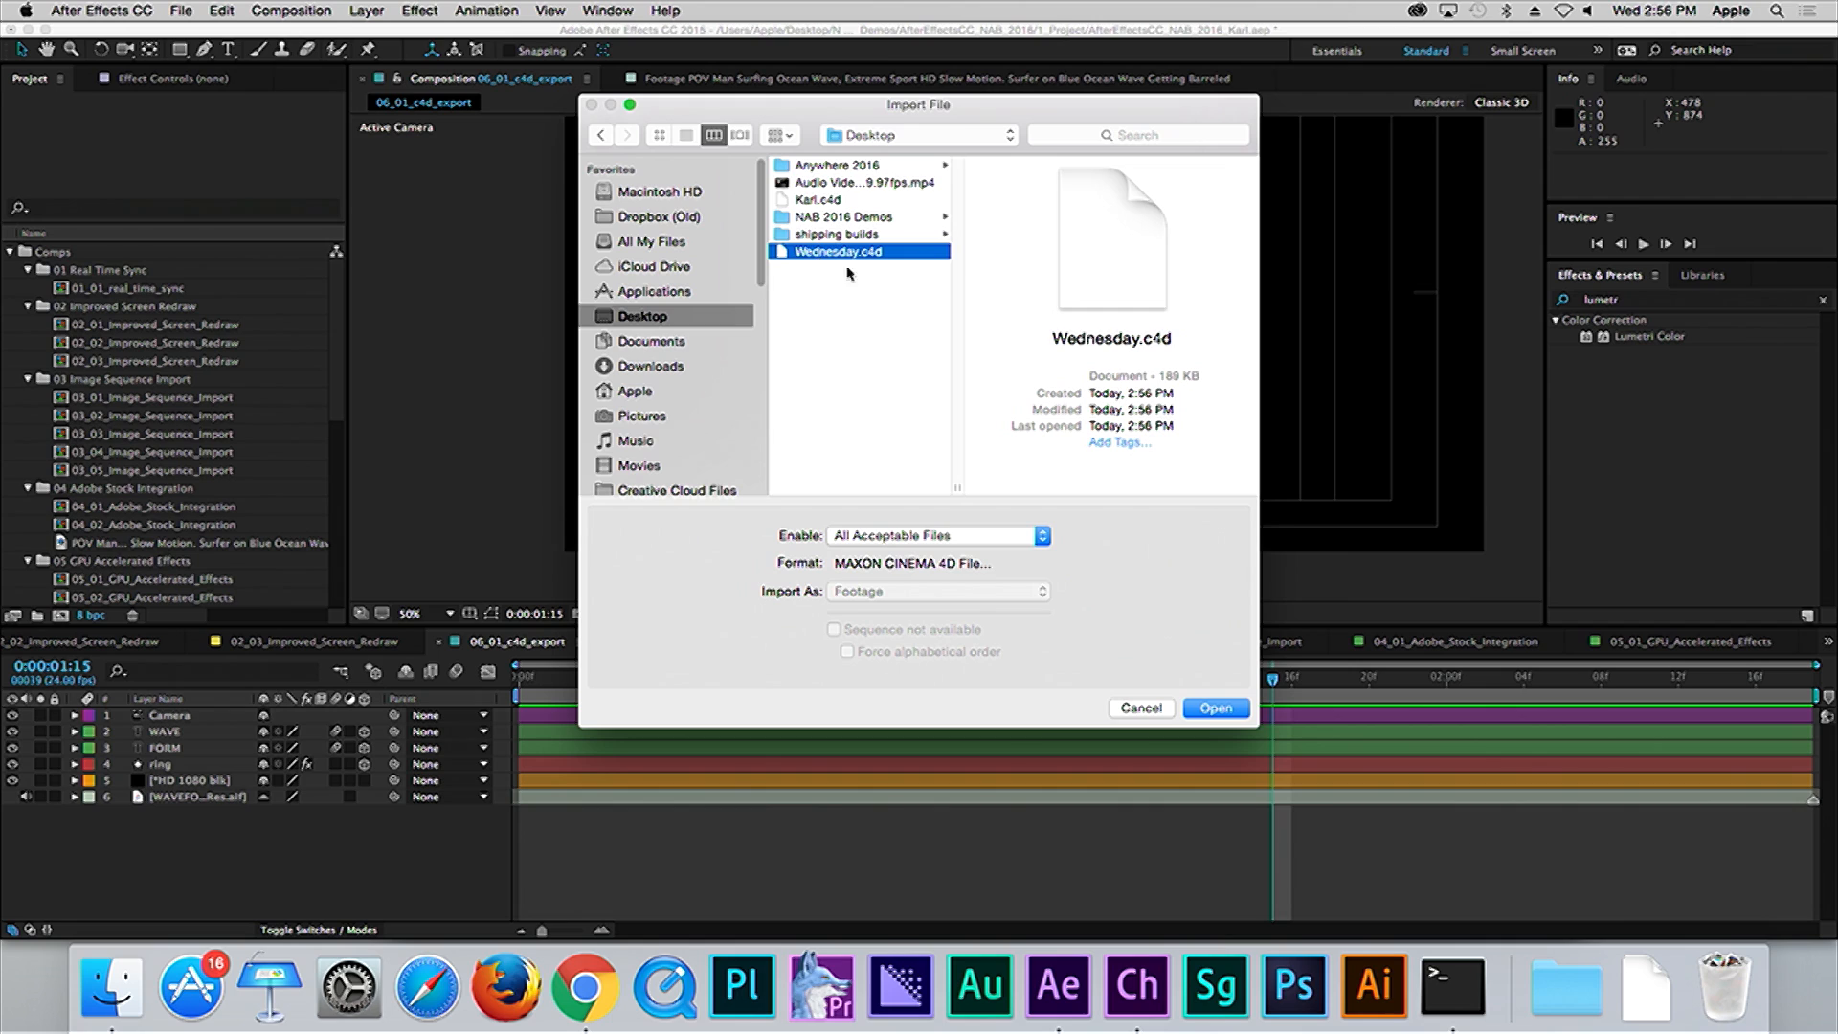
{"action": "left_click", "coordinate": [1217, 709]}
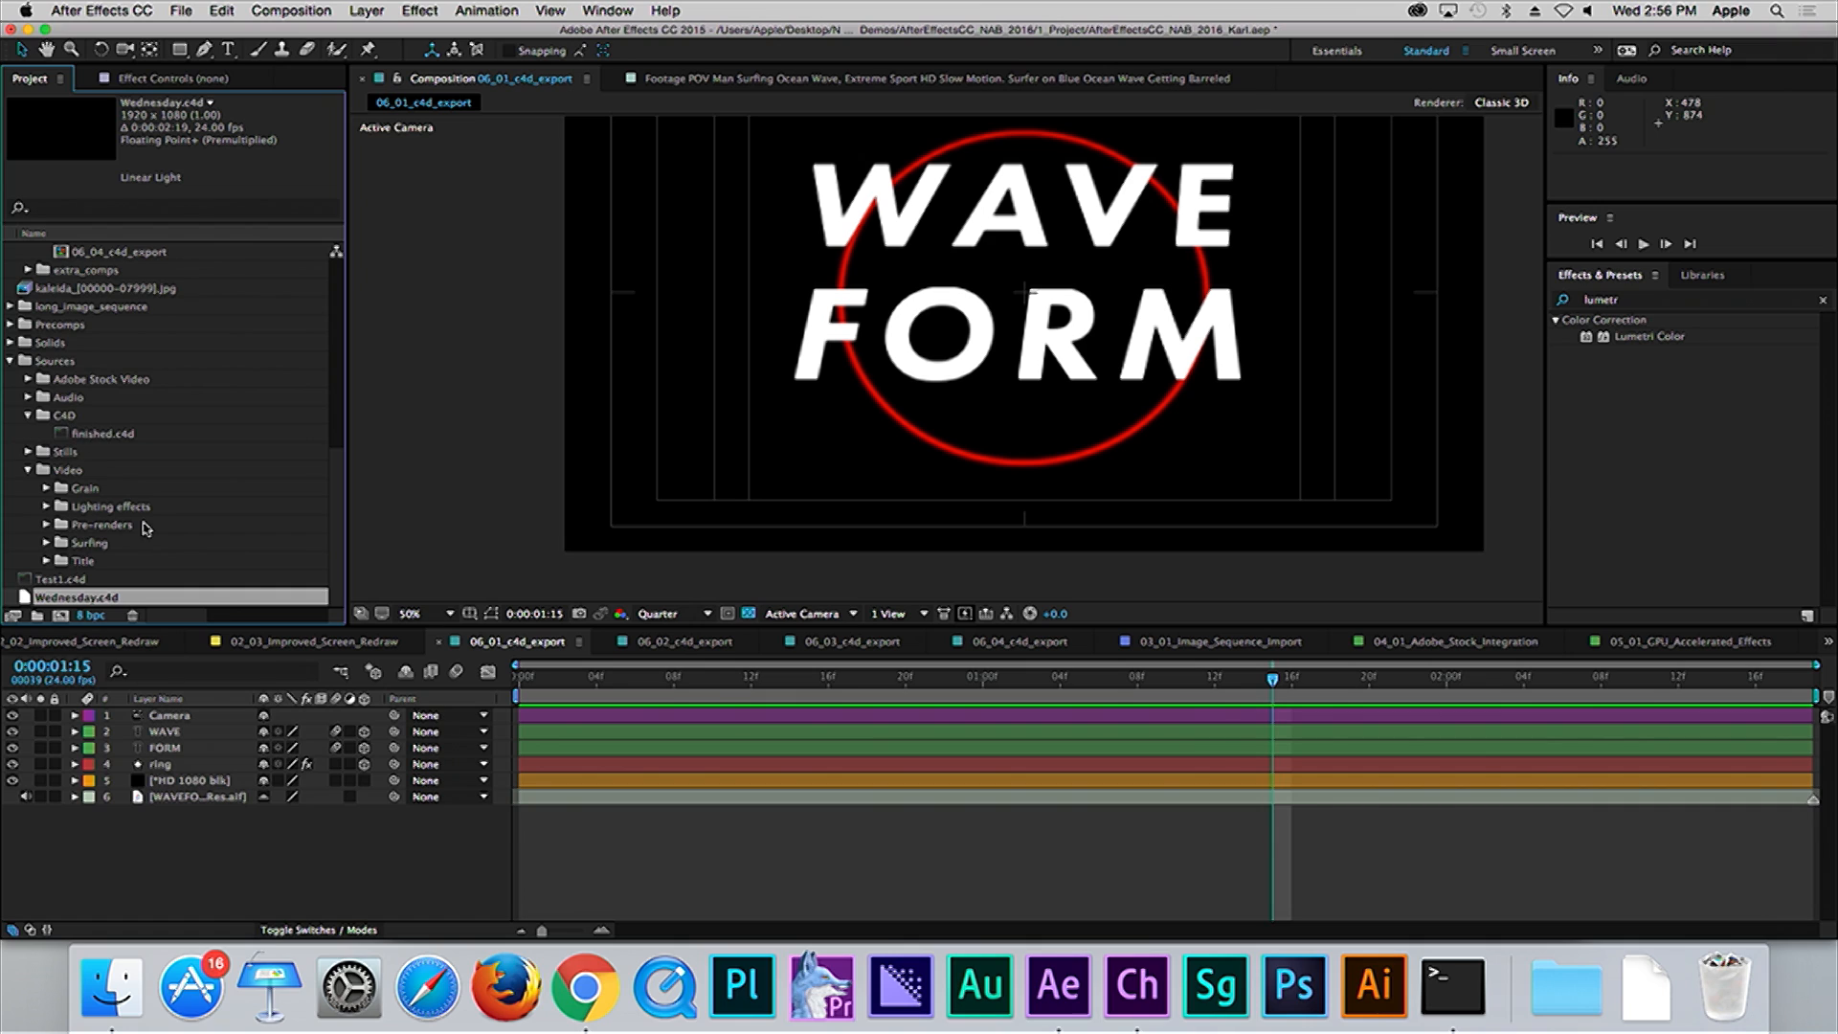
{"action": "left_click", "coordinate": [647, 644]}
{"action": "left_click_drag", "start_coordinate": [25, 596], "coordinate": [370, 869]}
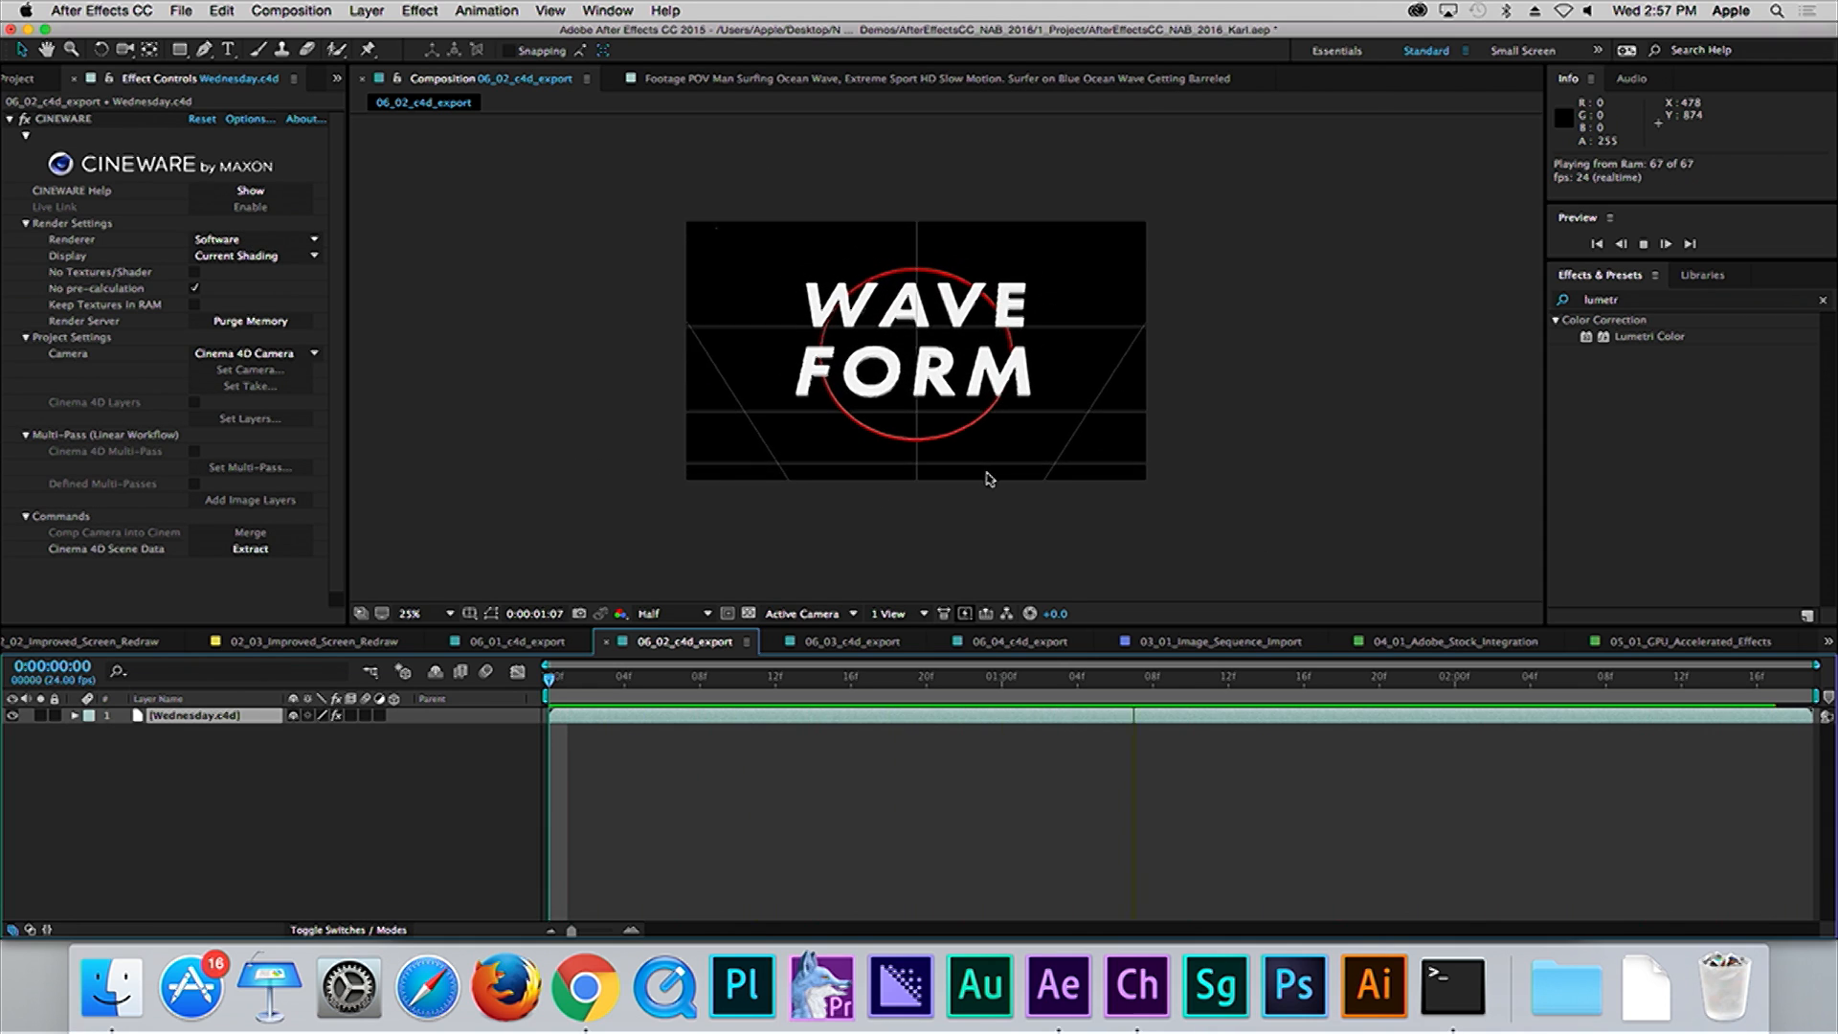
Step: Set the Cineware renderer of the Wednesday.c4d layer to Standard (Final) and preview the composition
{"action": "left_click", "coordinate": [292, 240]}
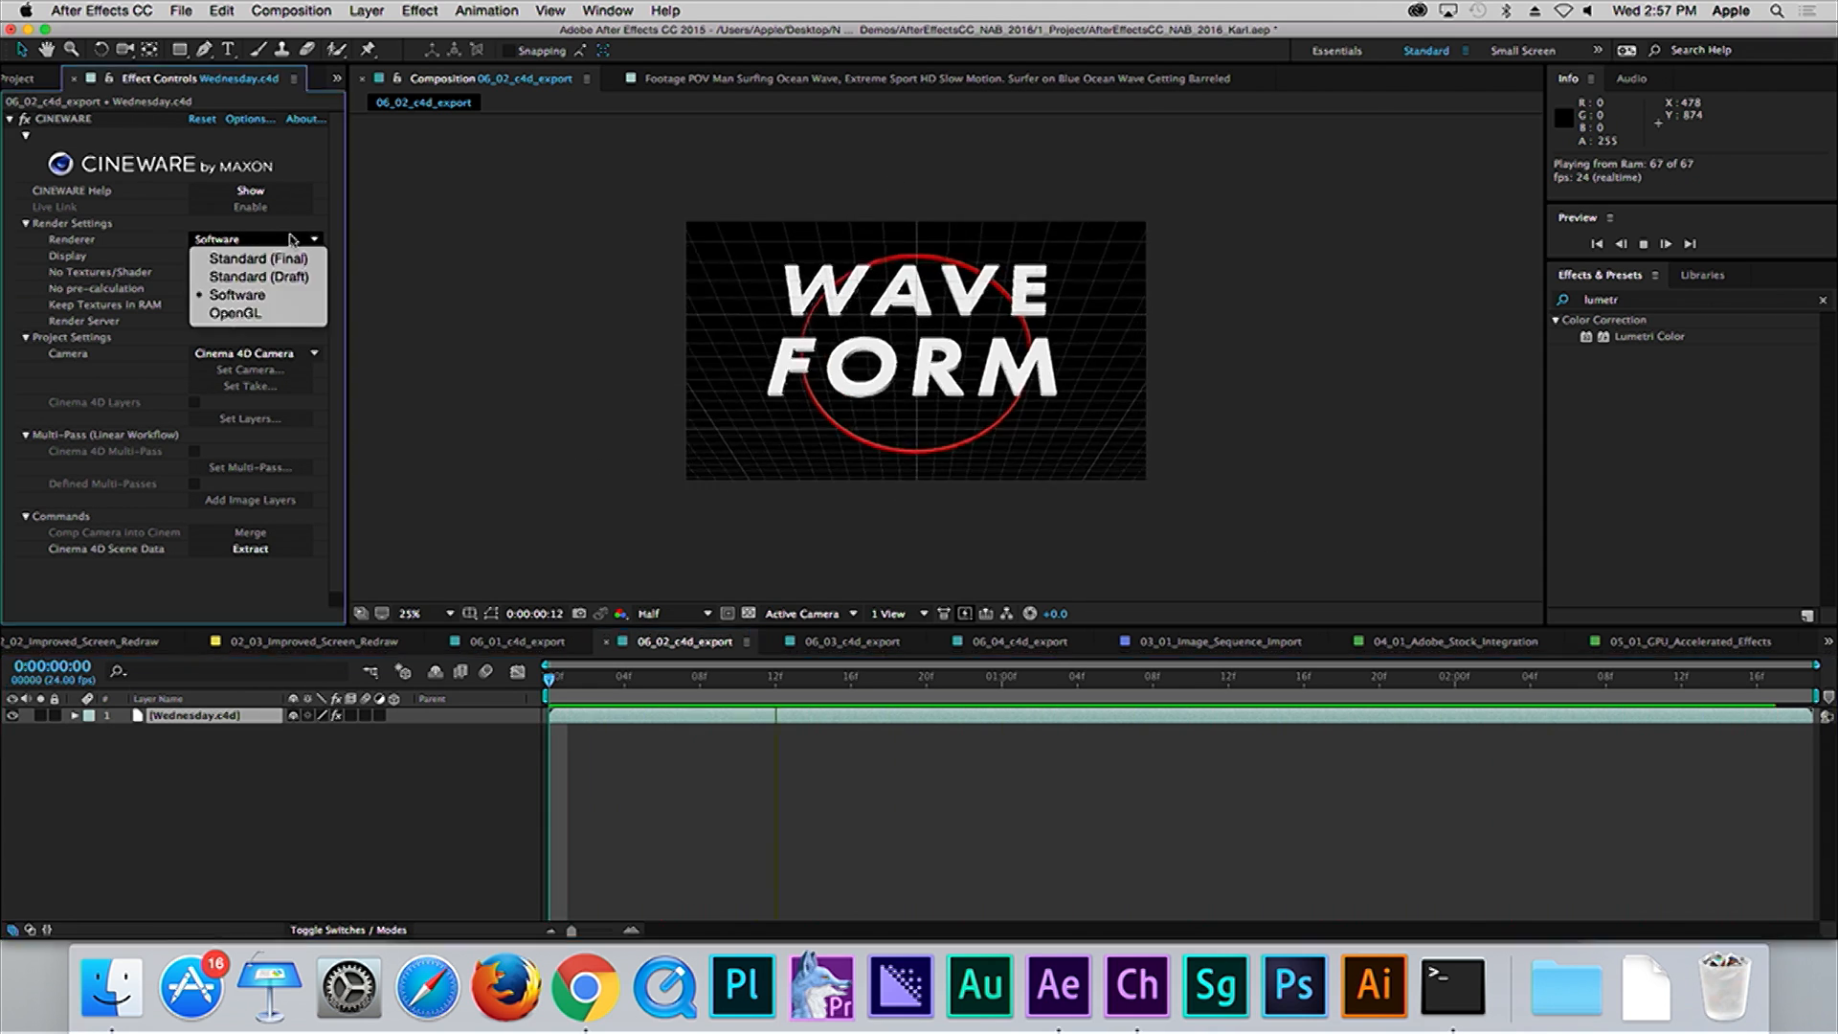
{"action": "left_click", "coordinate": [258, 259]}
{"action": "key", "text": "space"}
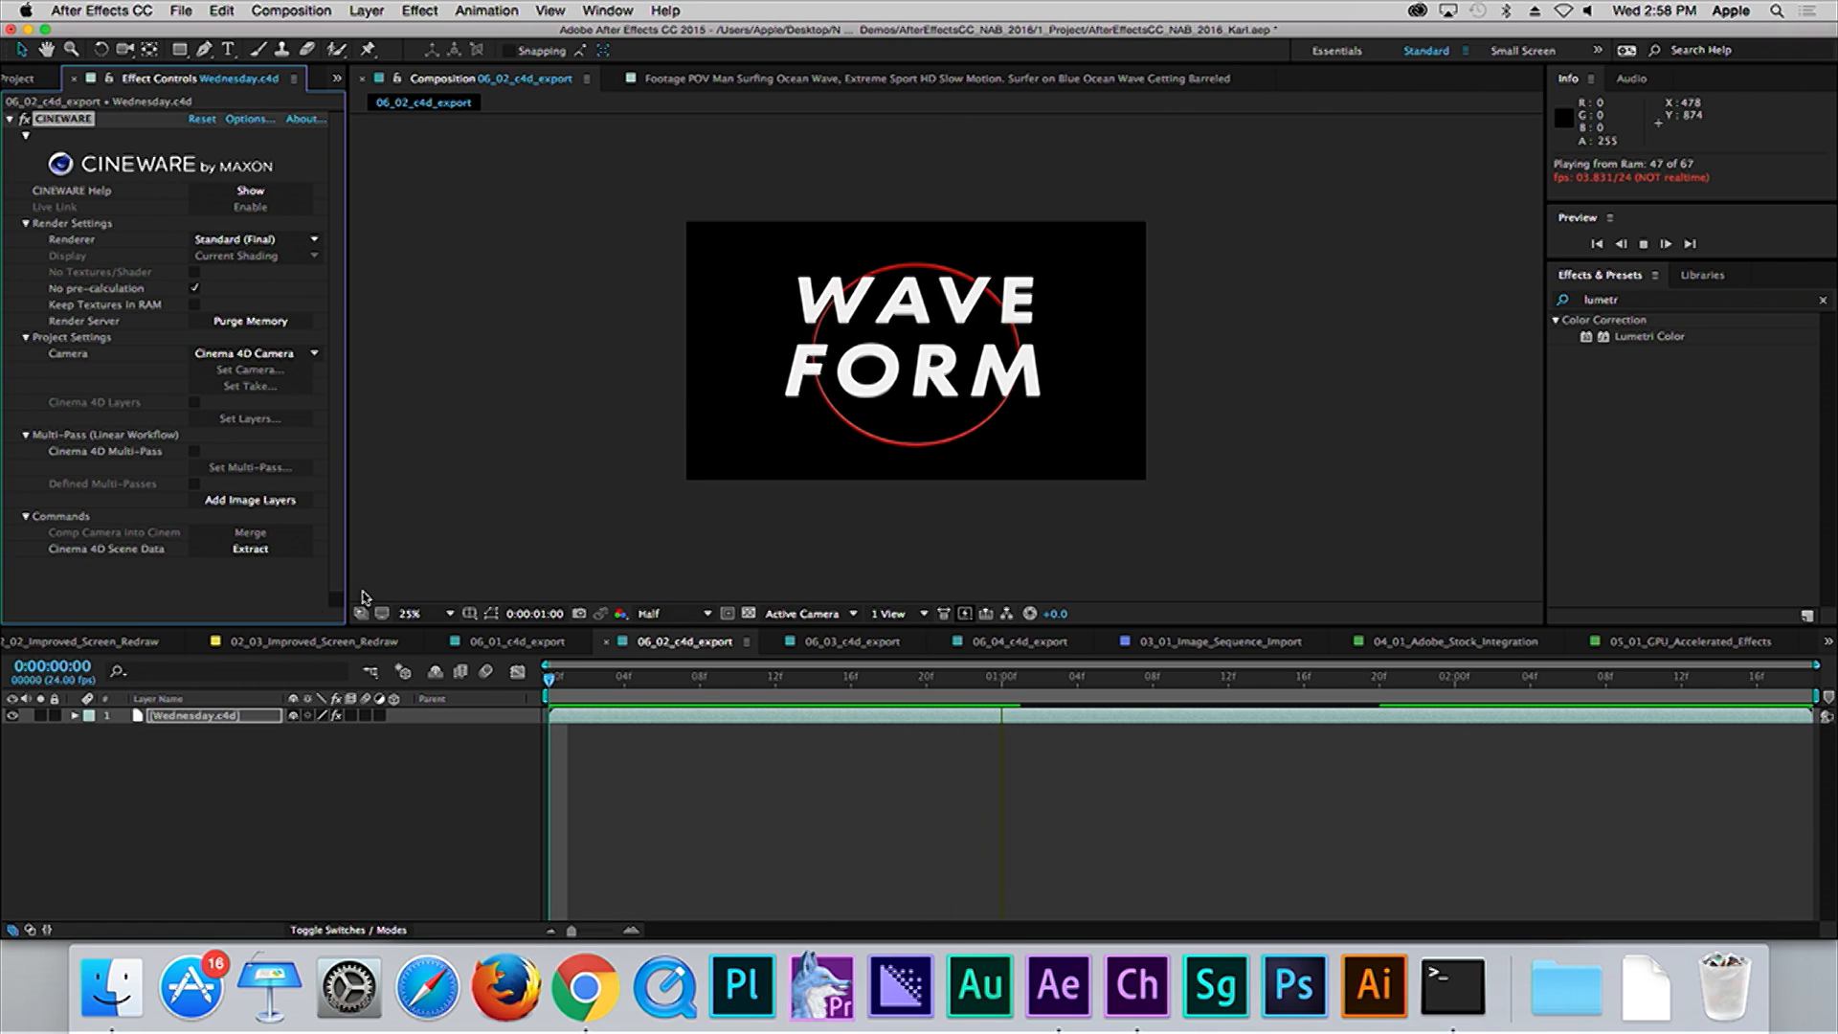
Step: Fit the composition in the viewer, stop the preview and move the current time to 0:00:00:16
{"action": "left_click", "coordinate": [420, 617]}
{"action": "left_click", "coordinate": [428, 660]}
{"action": "left_click", "coordinate": [426, 616]}
{"action": "left_click", "coordinate": [436, 650]}
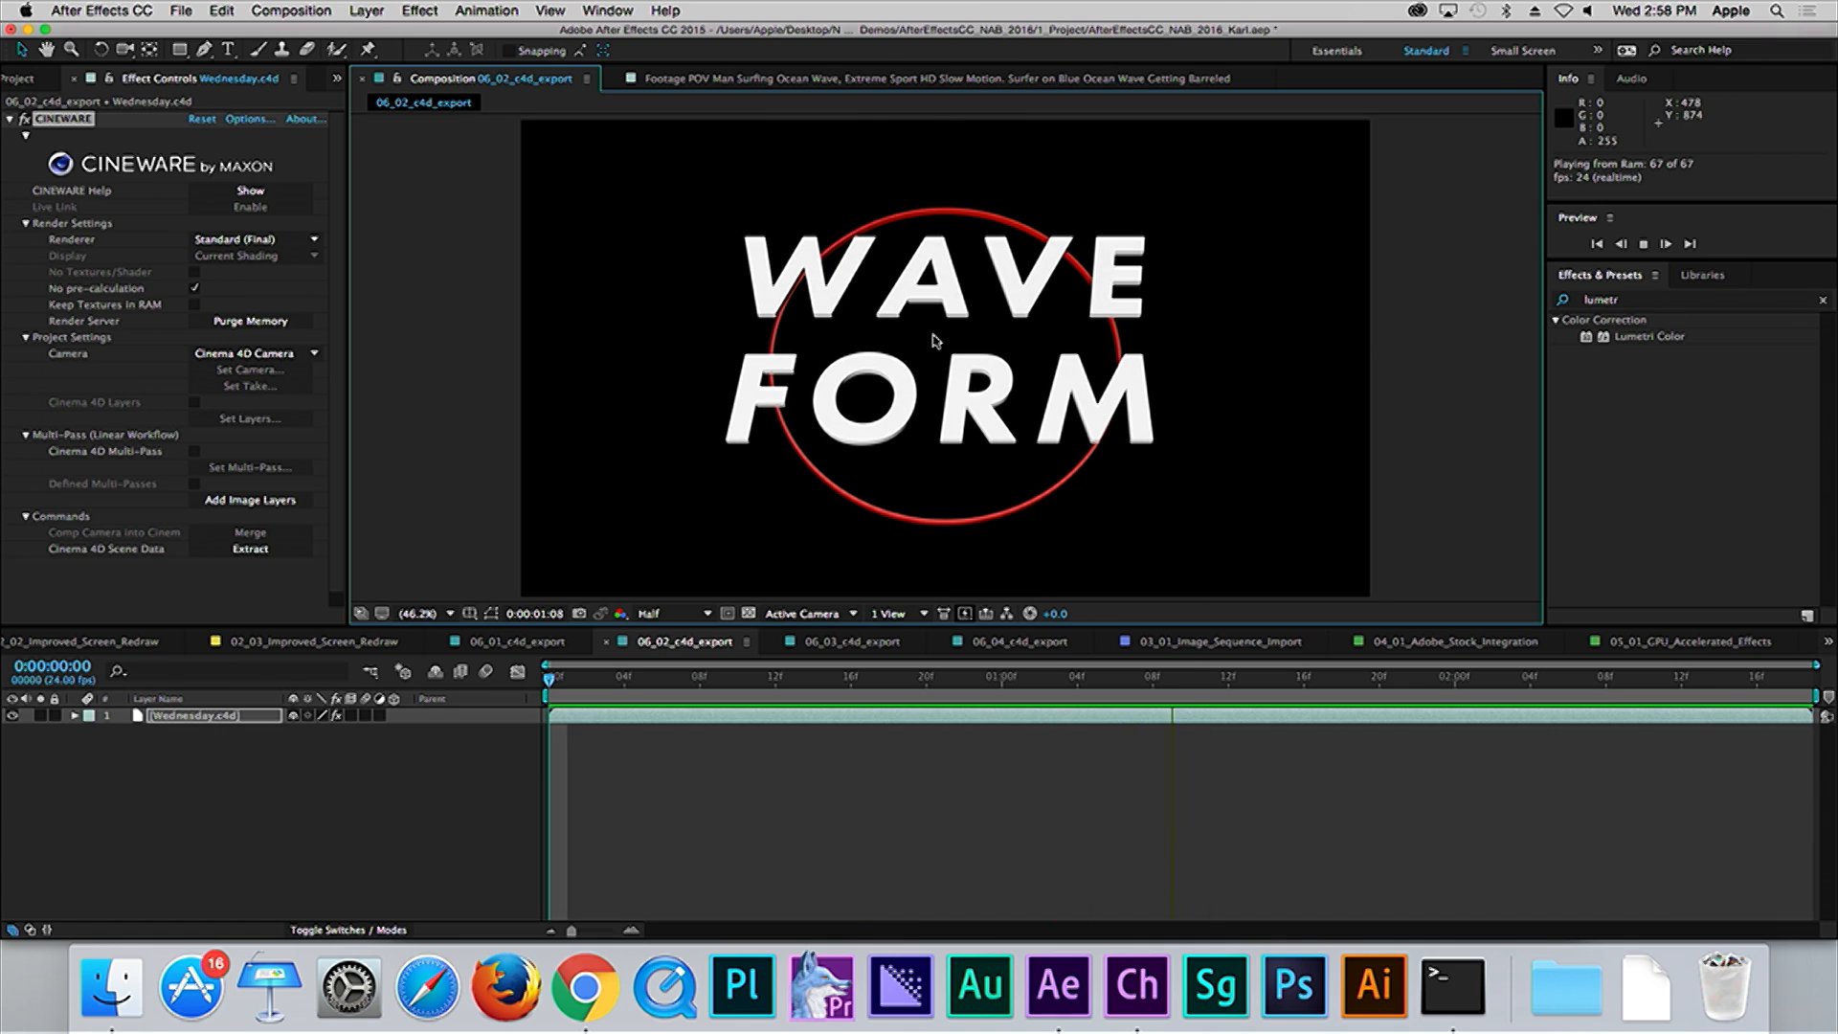
{"action": "key", "text": "space"}
{"action": "left_click_drag", "start_coordinate": [981, 685], "coordinate": [846, 691]}
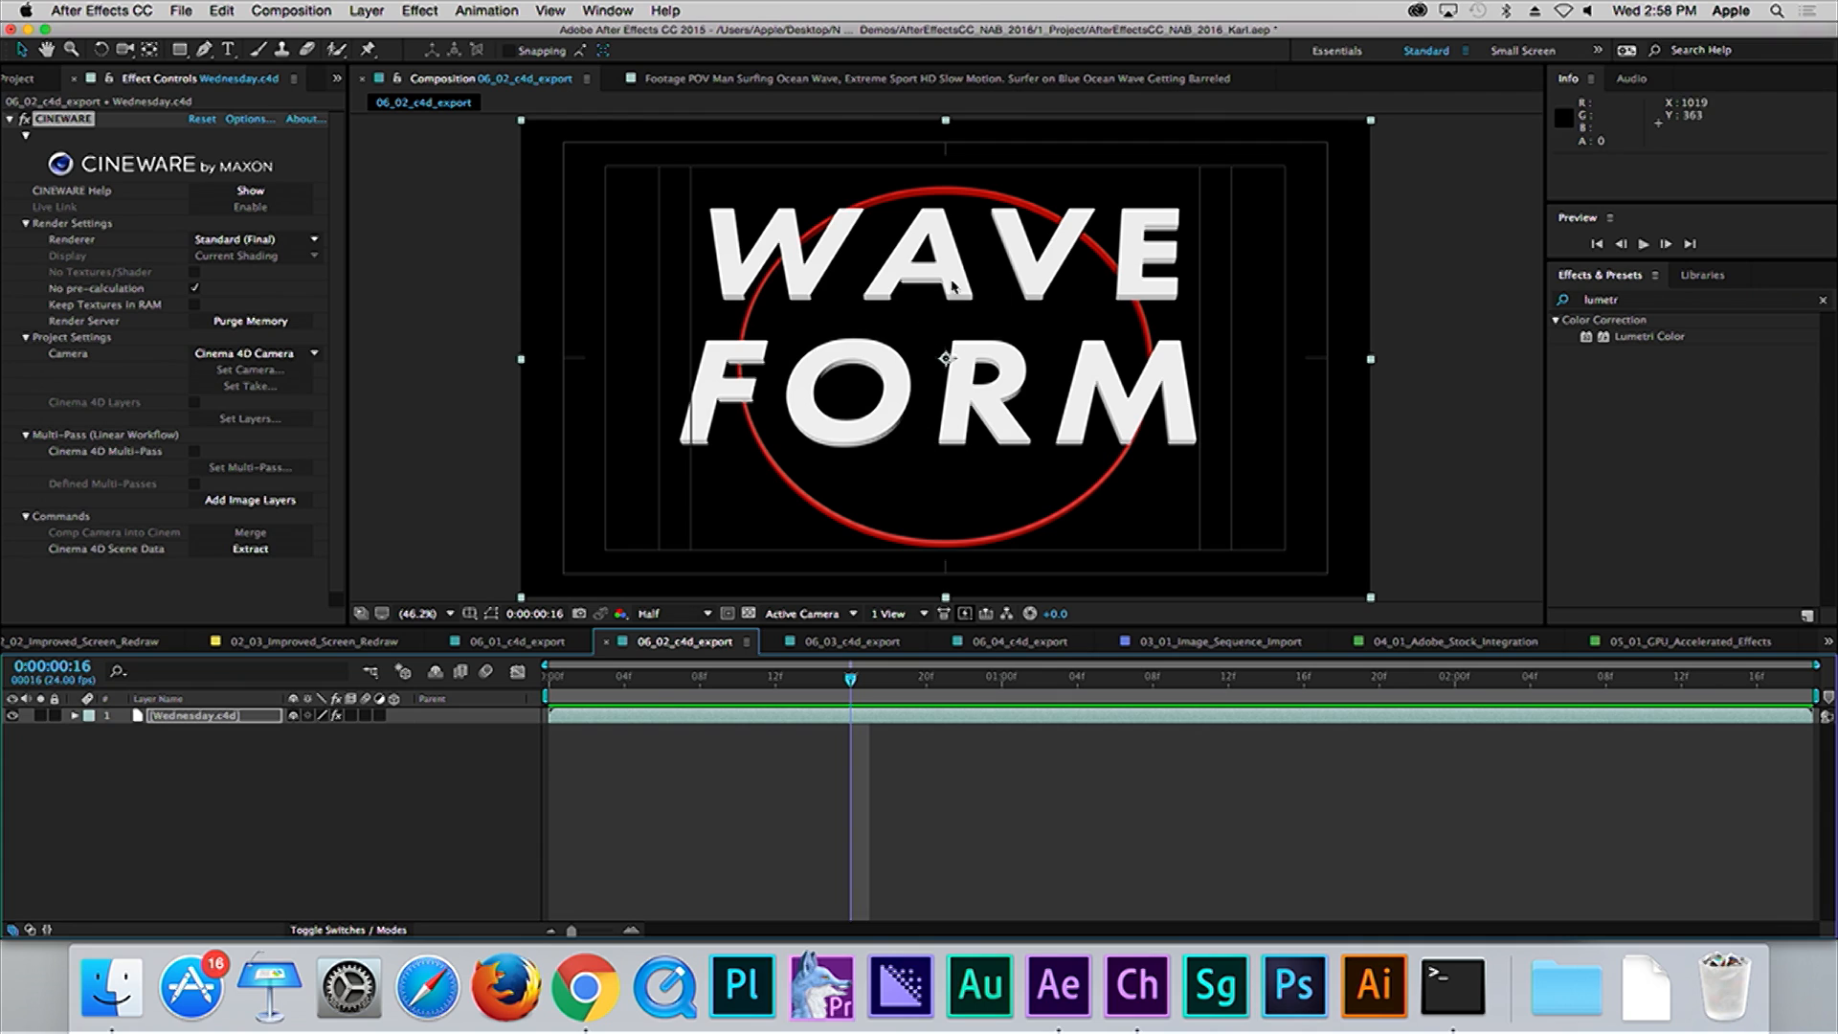
Step: Open the Wednesday.c4d layer's original file in CINEMA 4D Lite and scrub its animation to frame 13
{"action": "left_click", "coordinate": [141, 718]}
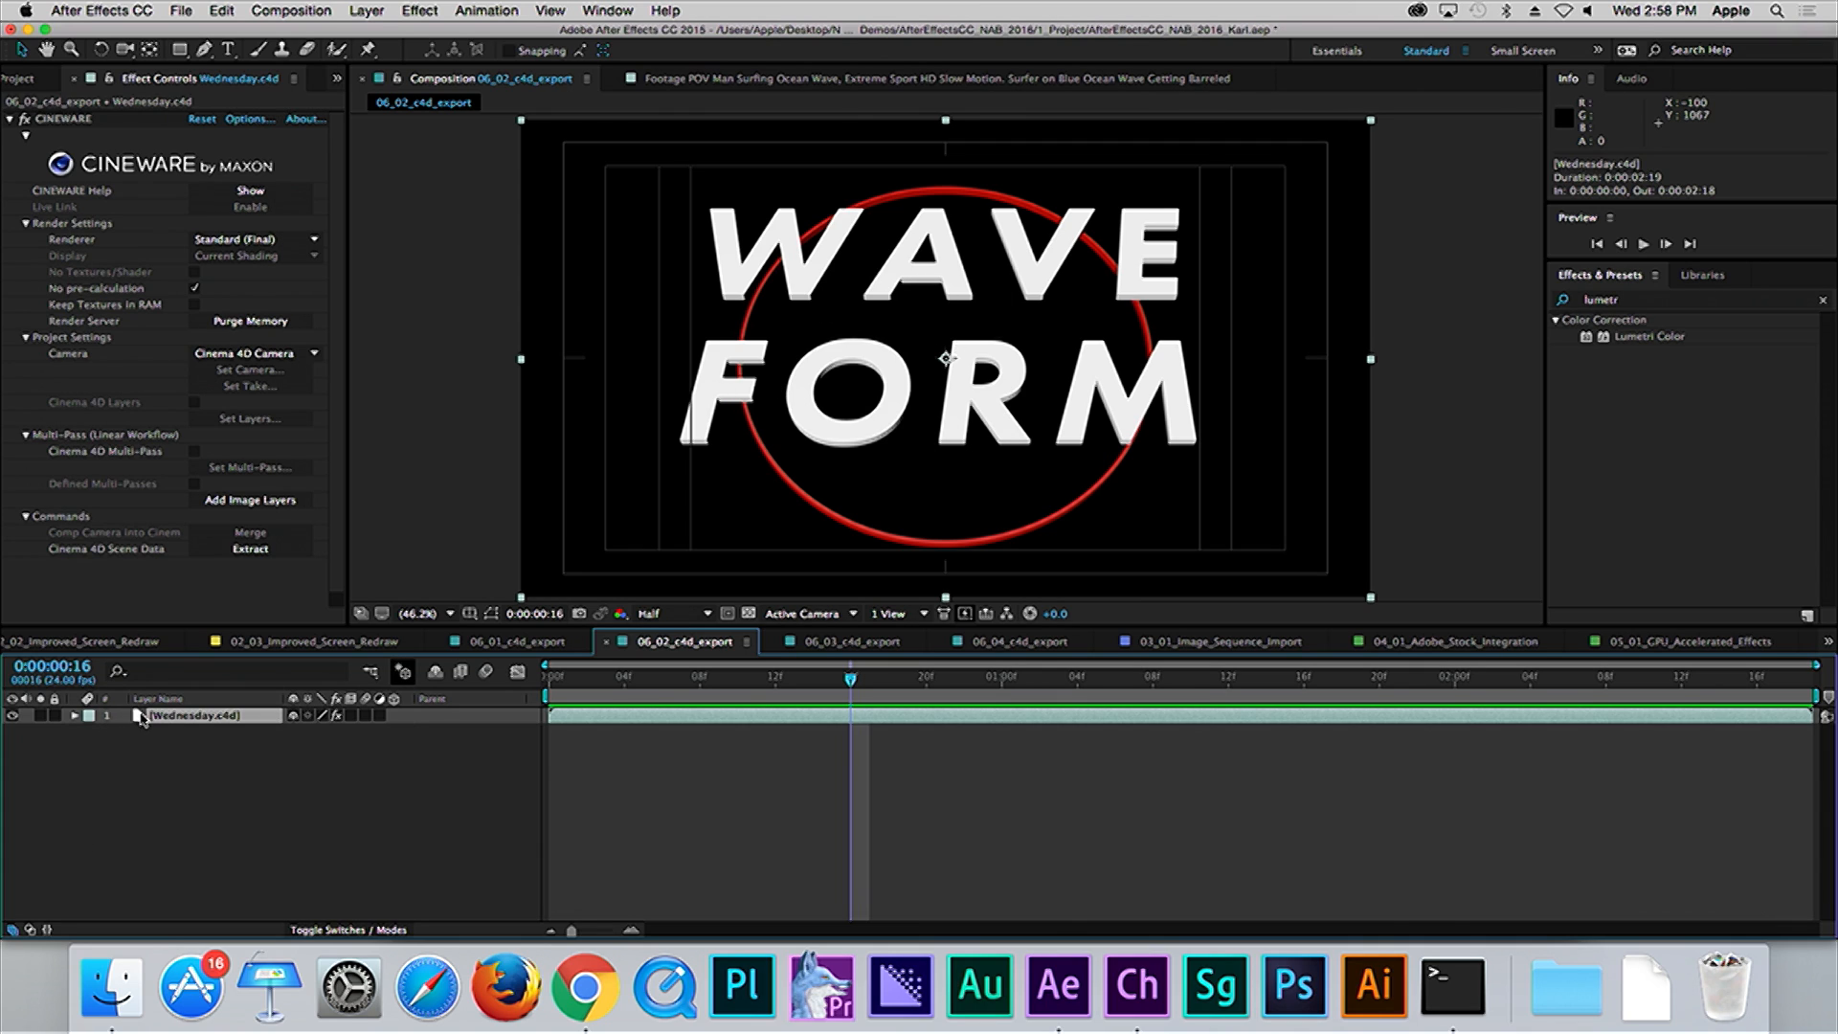
{"action": "left_click", "coordinate": [223, 10]}
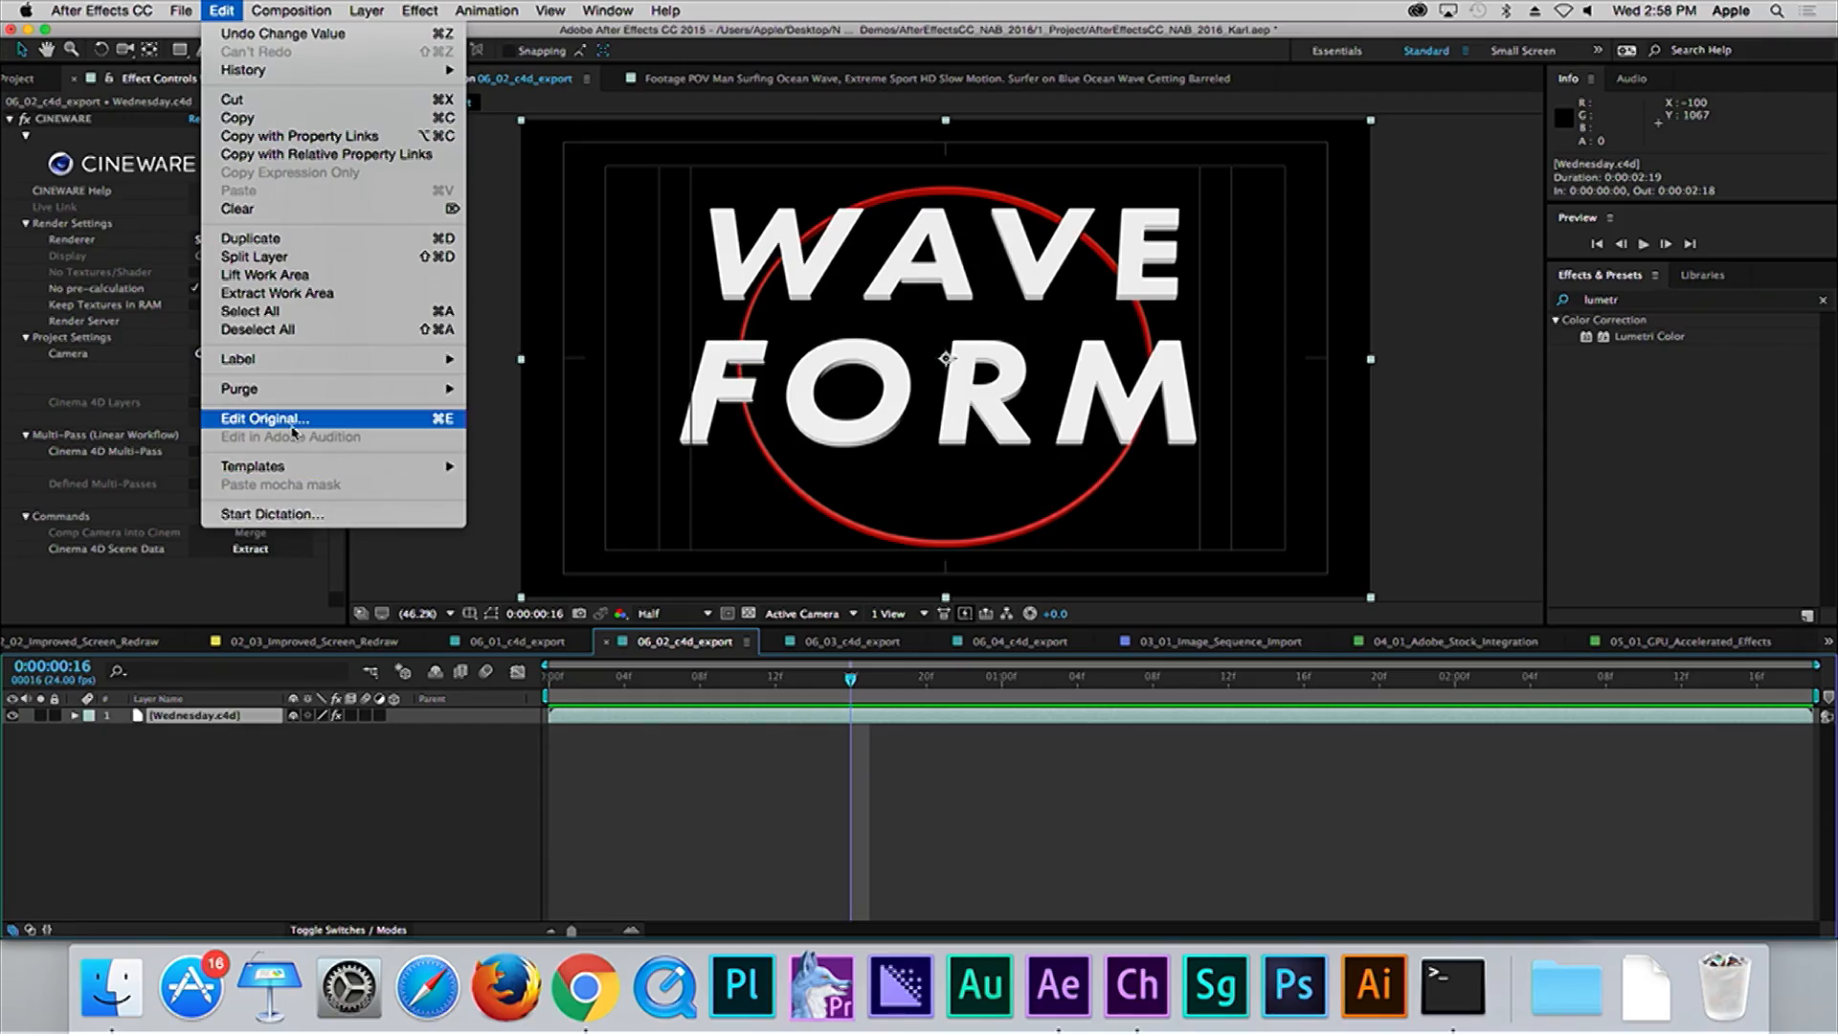
{"action": "left_click", "coordinate": [278, 419]}
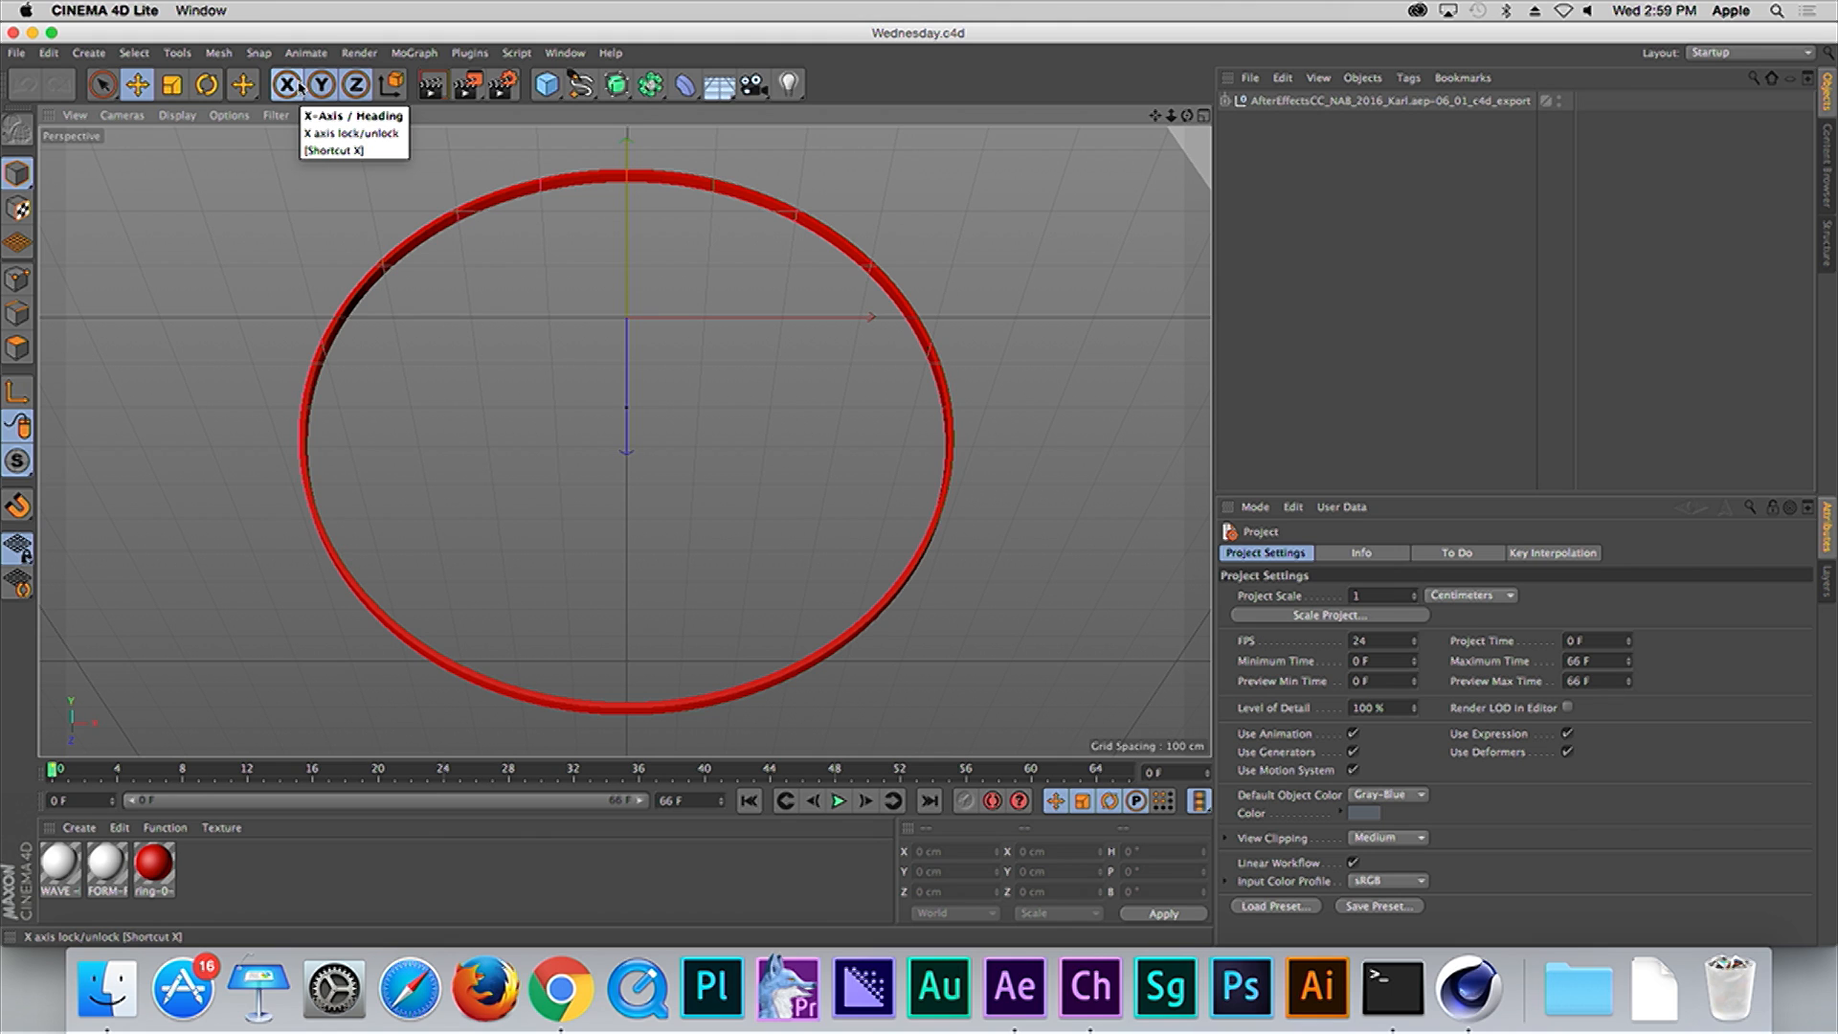
{"action": "left_click_drag", "start_coordinate": [309, 783], "coordinate": [168, 770]}
{"action": "left_click_drag", "start_coordinate": [158, 706], "coordinate": [258, 755]}
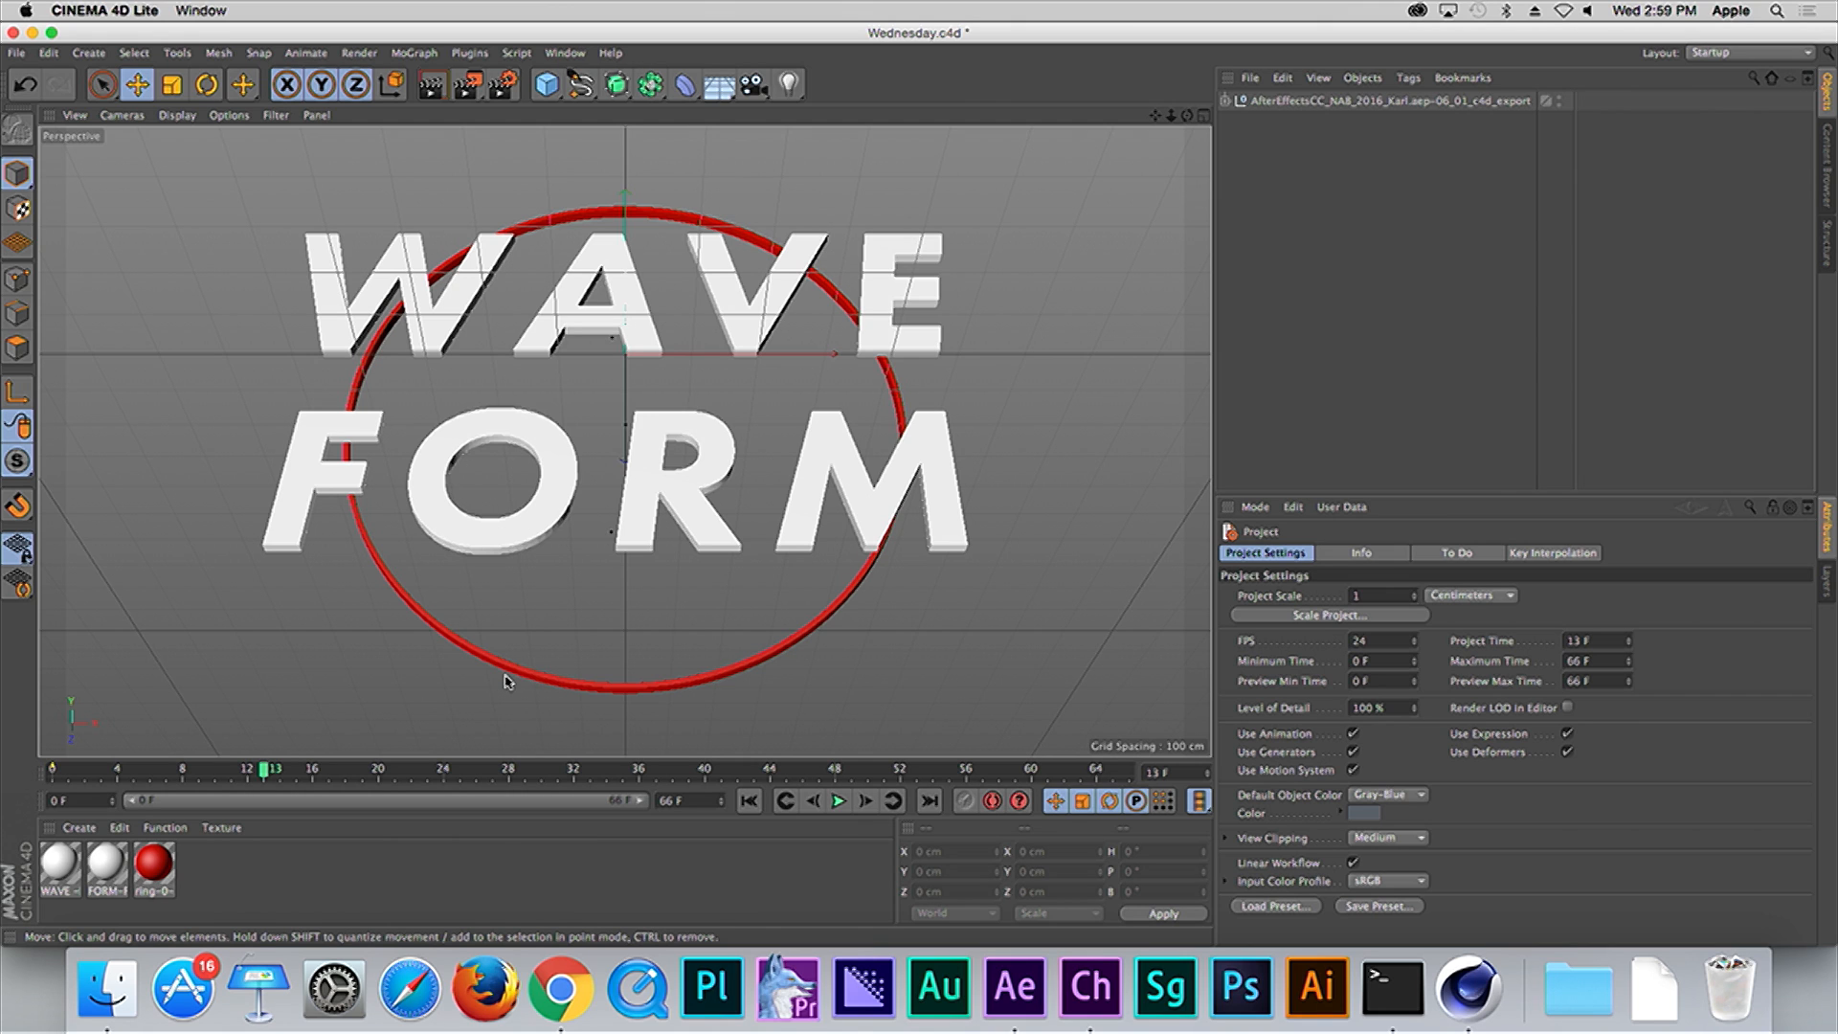
{"action": "key", "text": "super+Tab"}
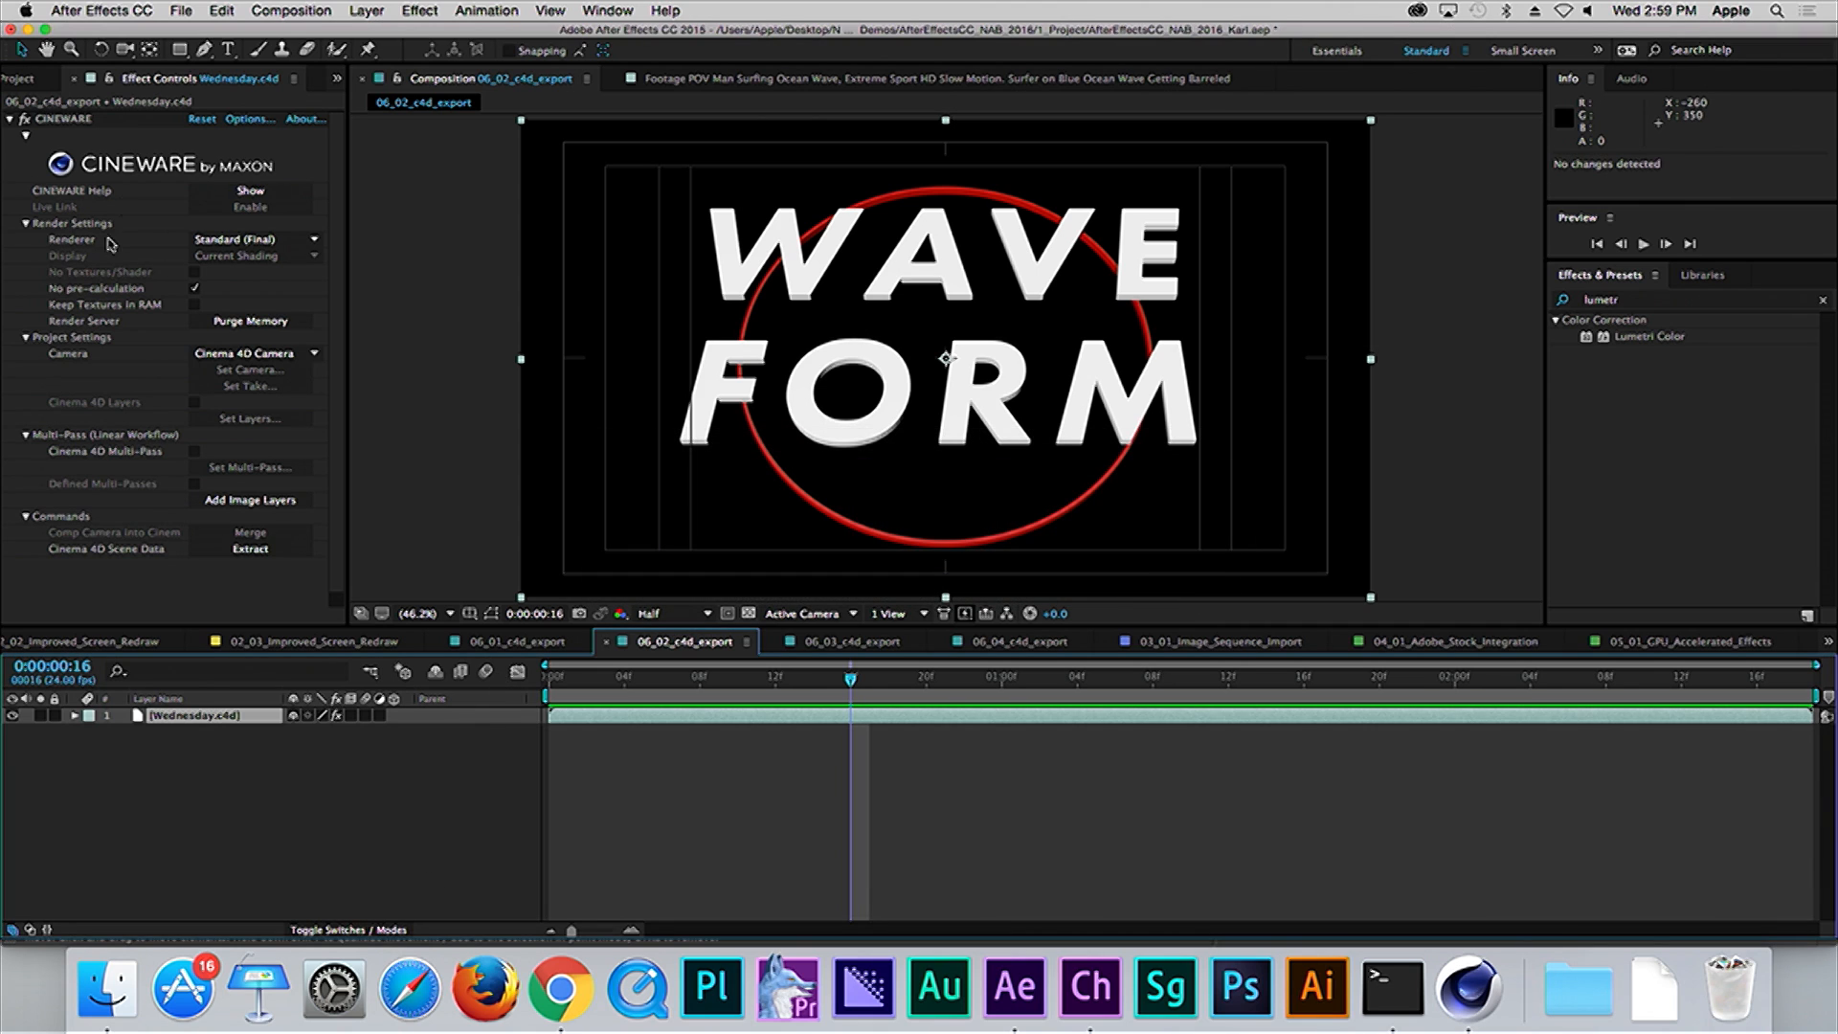
{"action": "left_click", "coordinate": [182, 12]}
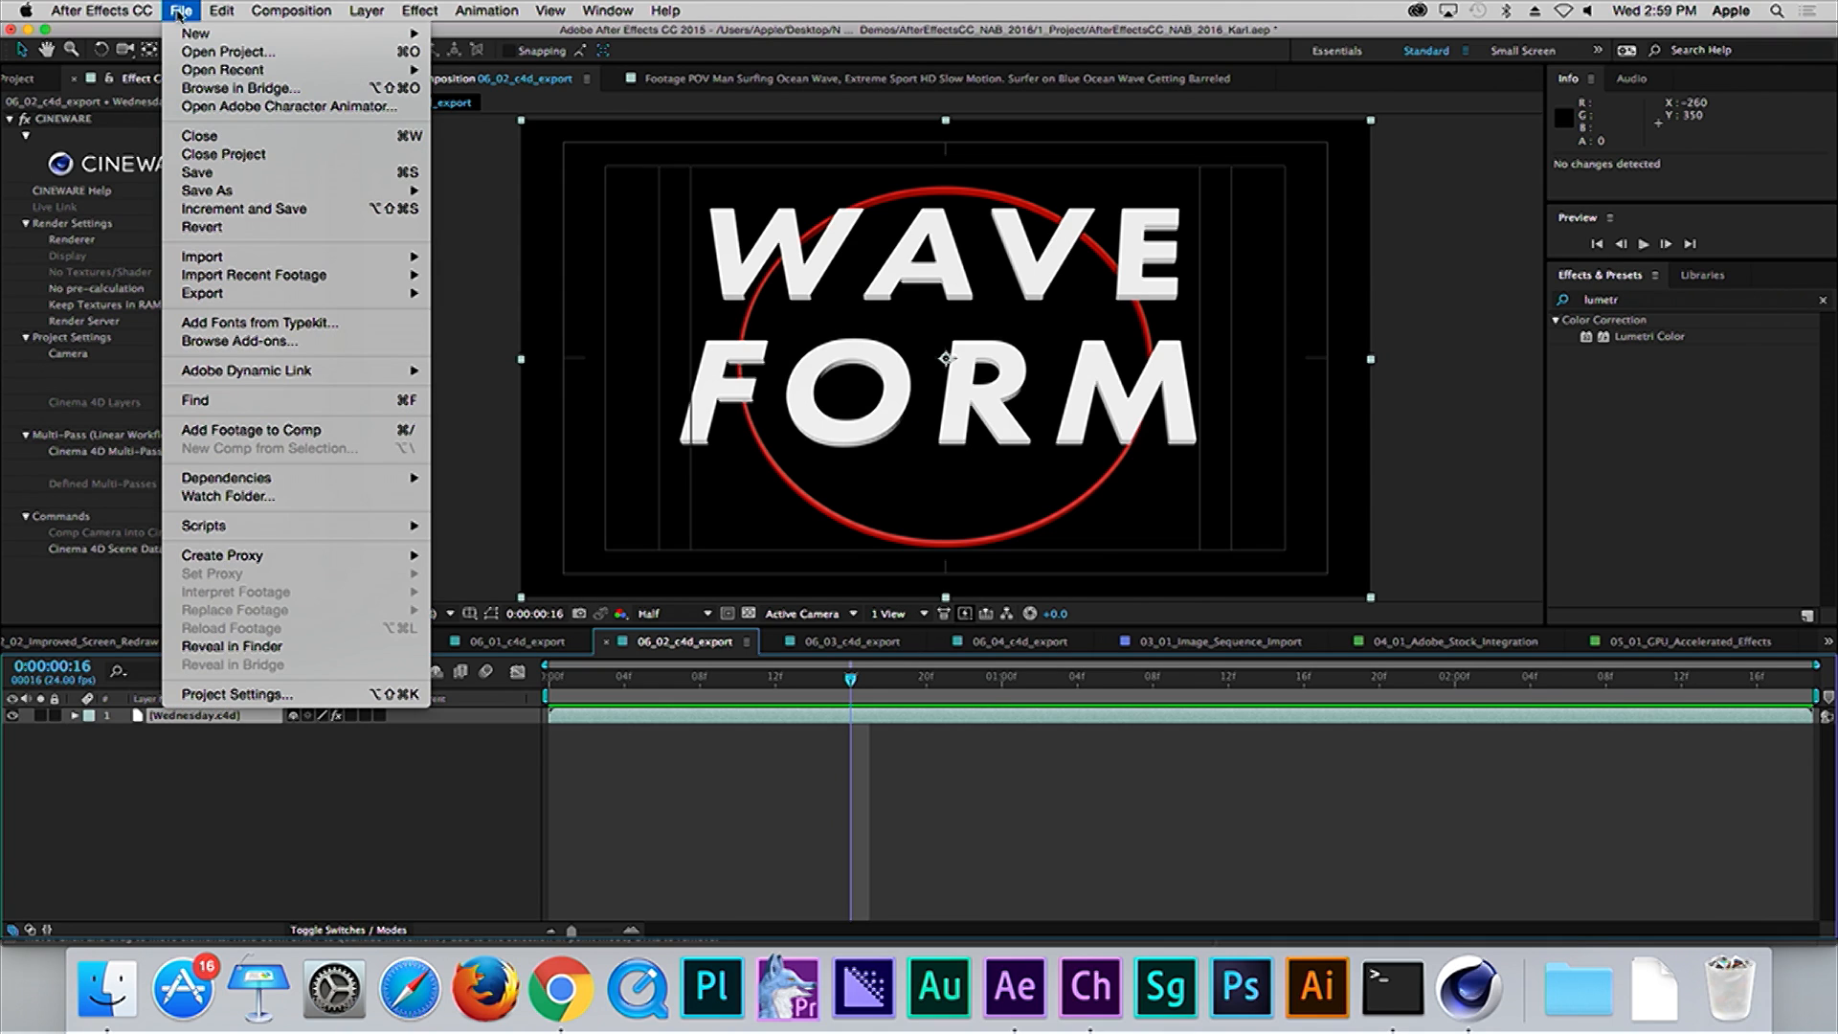
{"action": "mouse_move", "coordinate": [186, 35]}
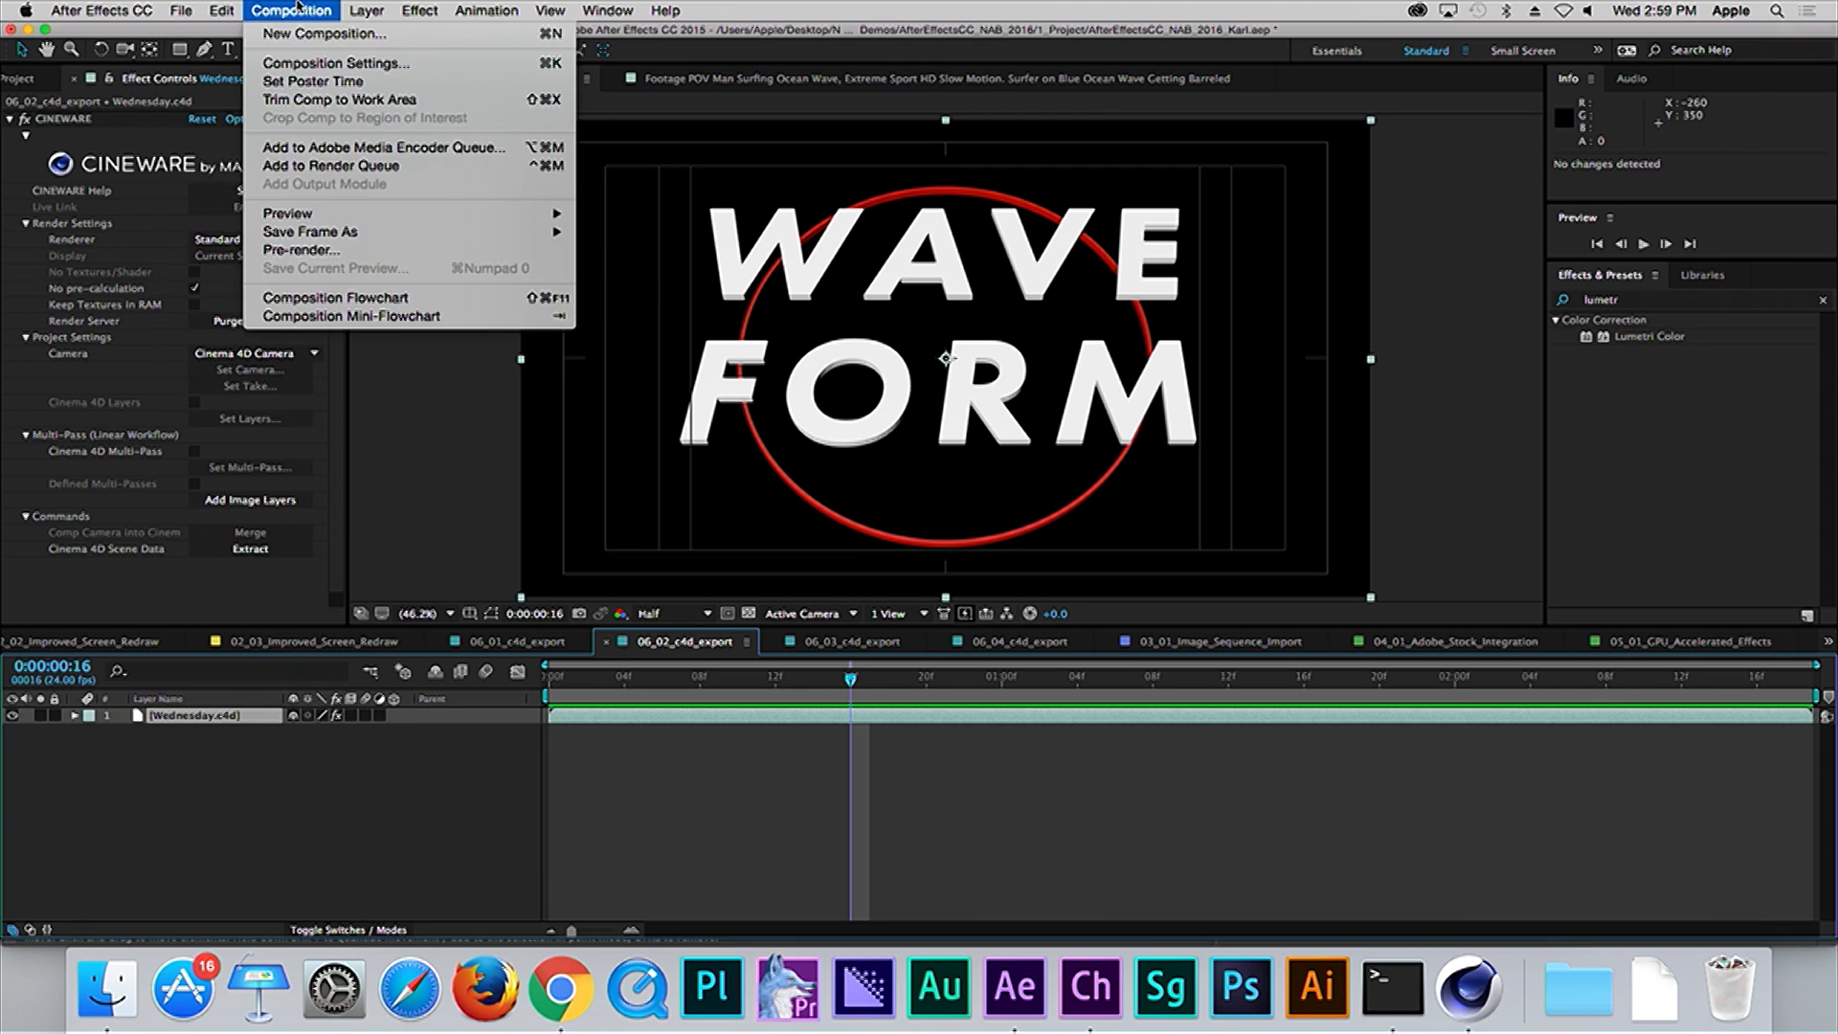
{"action": "mouse_move", "coordinate": [141, 13]}
{"action": "key", "text": "super+Tab"}
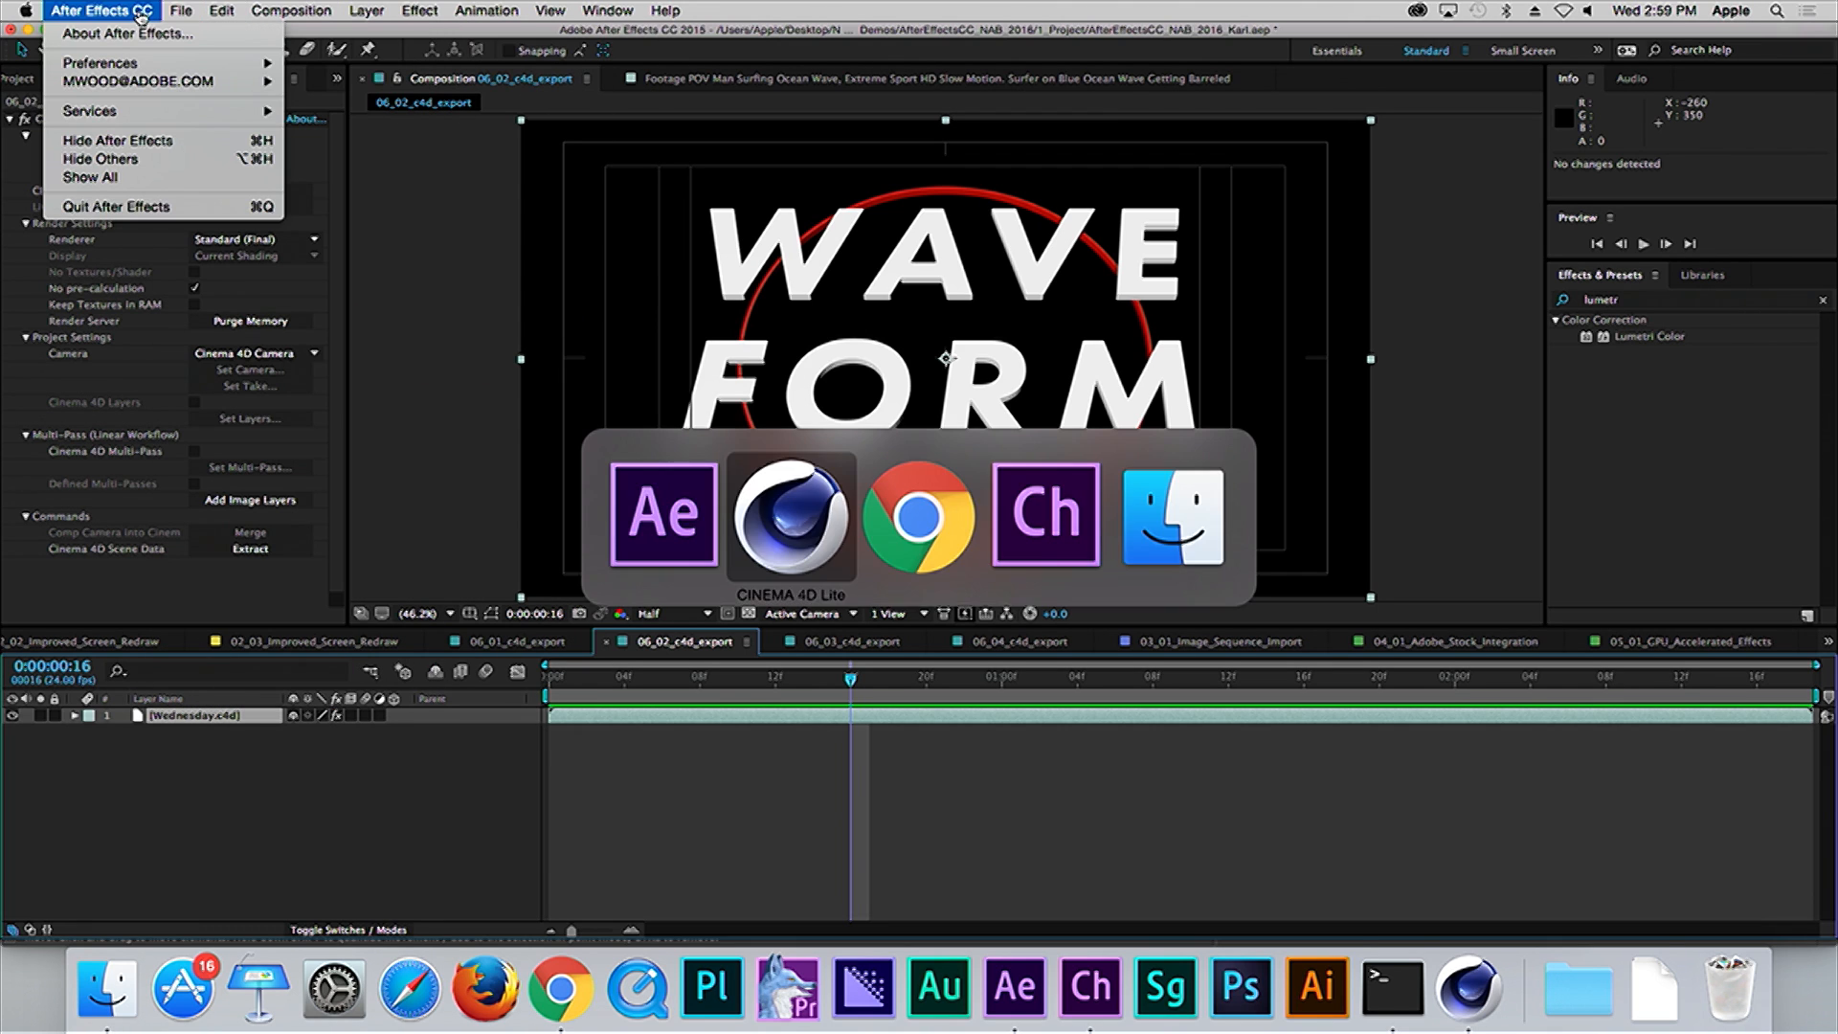